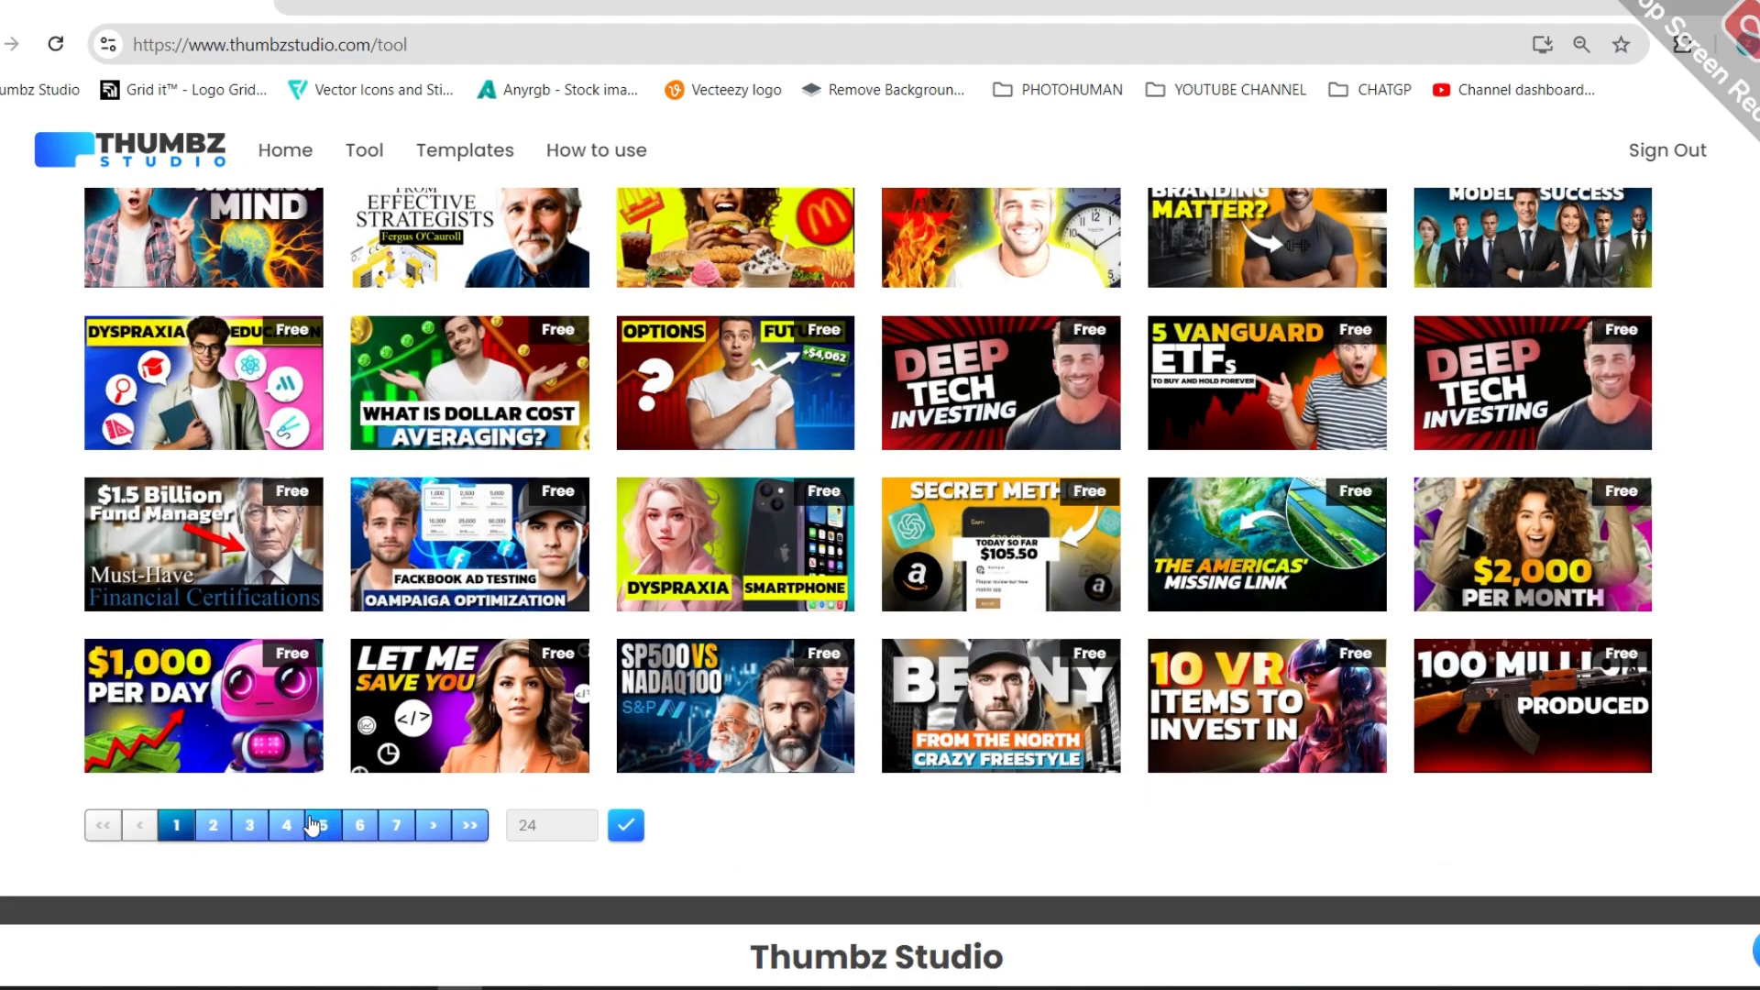
Step: Go to page 5 of the template gallery and load the SOLO SQUAD WIN gaming template
left_click(317, 825)
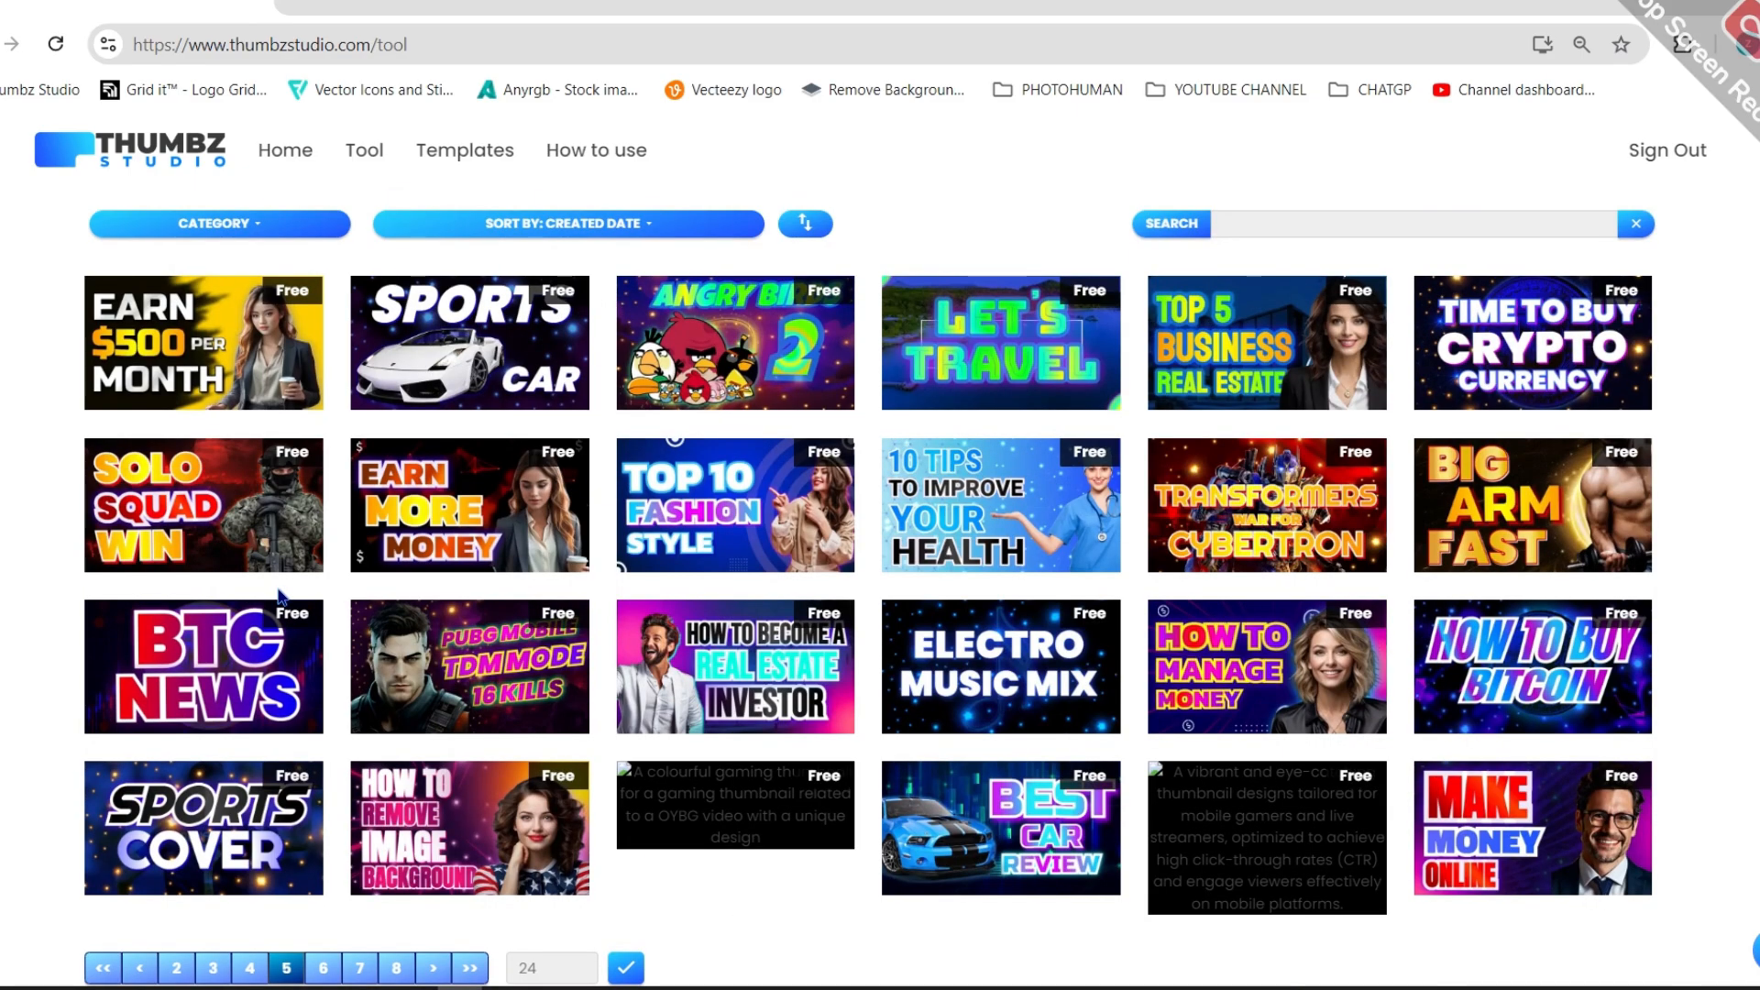
left_click(275, 550)
left_click(1545, 803)
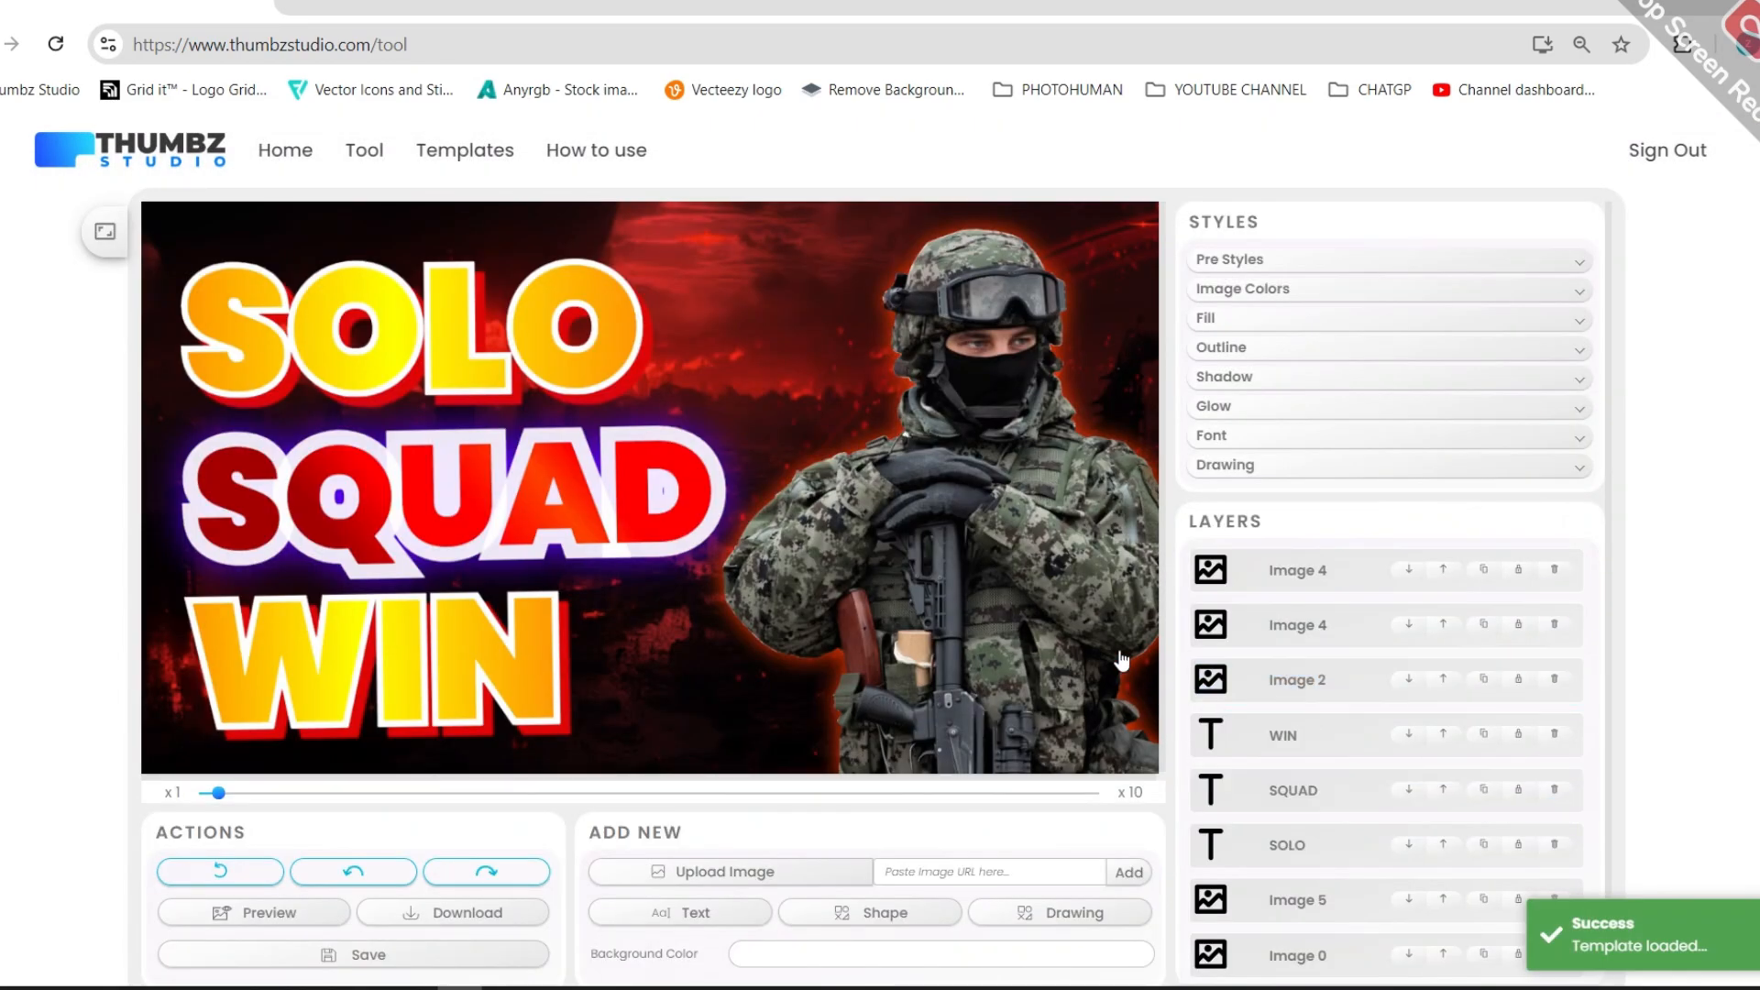
Step: Delete the soldier image layer from the thumbnail
left_click_drag(1057, 615, 1007, 605)
key("Delete")
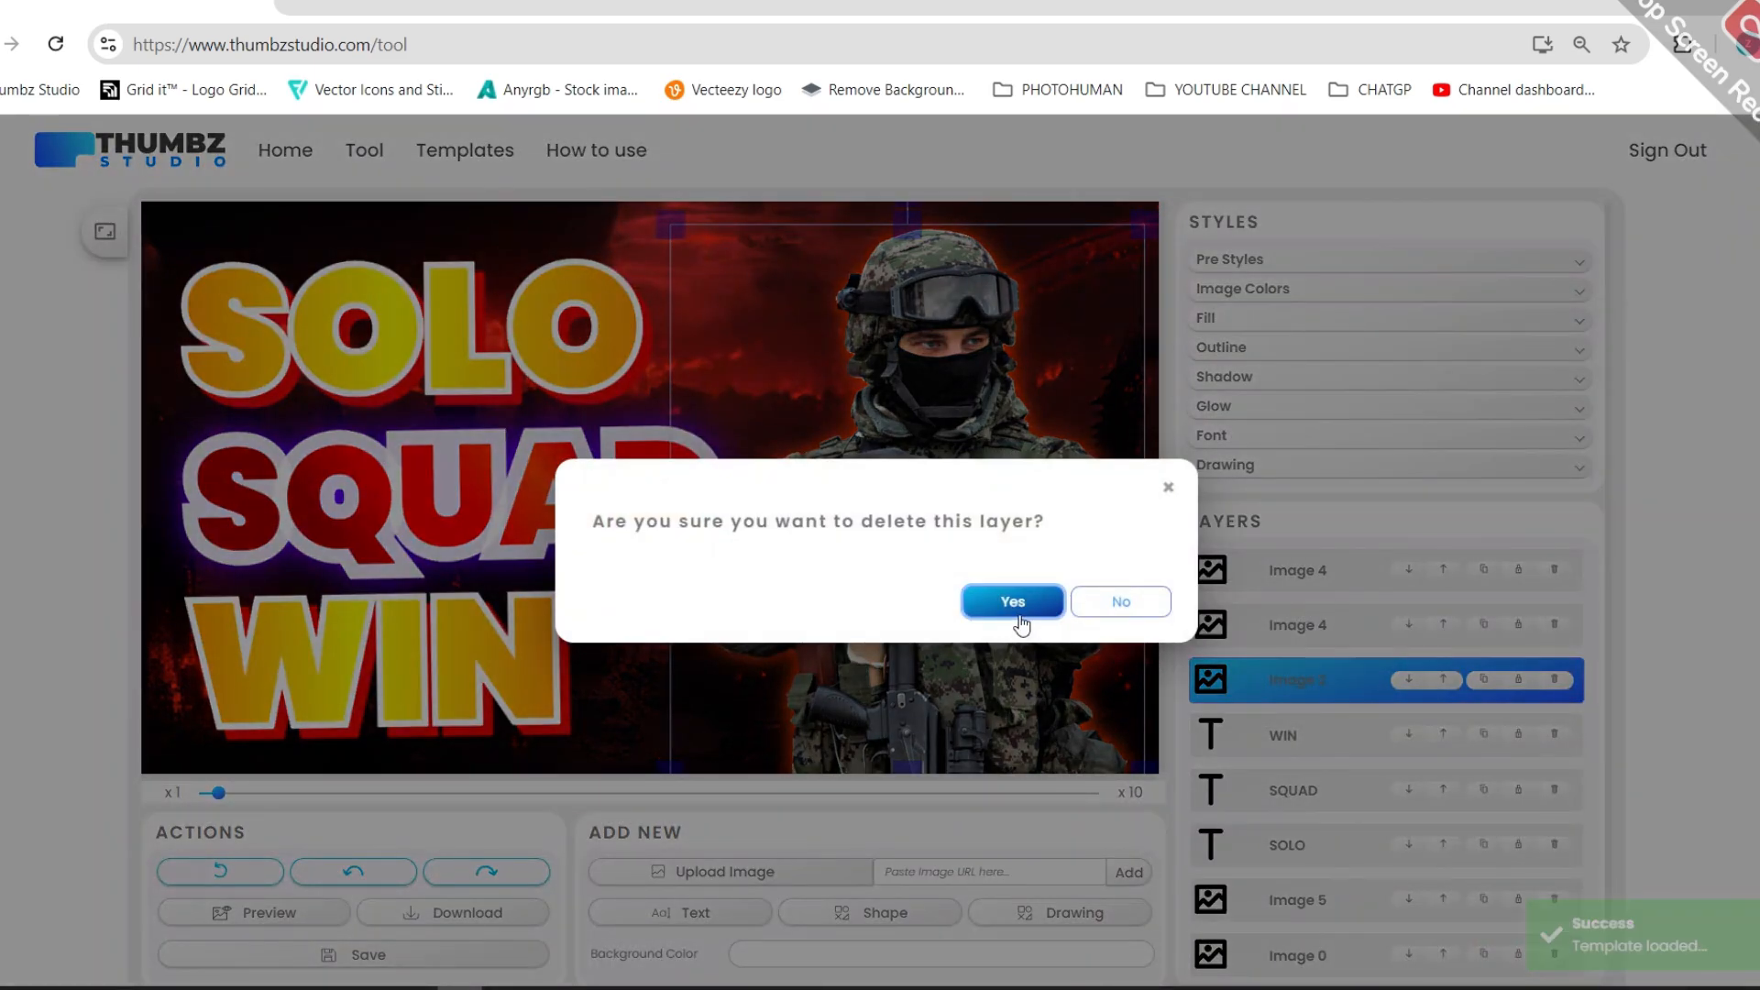
left_click(1011, 603)
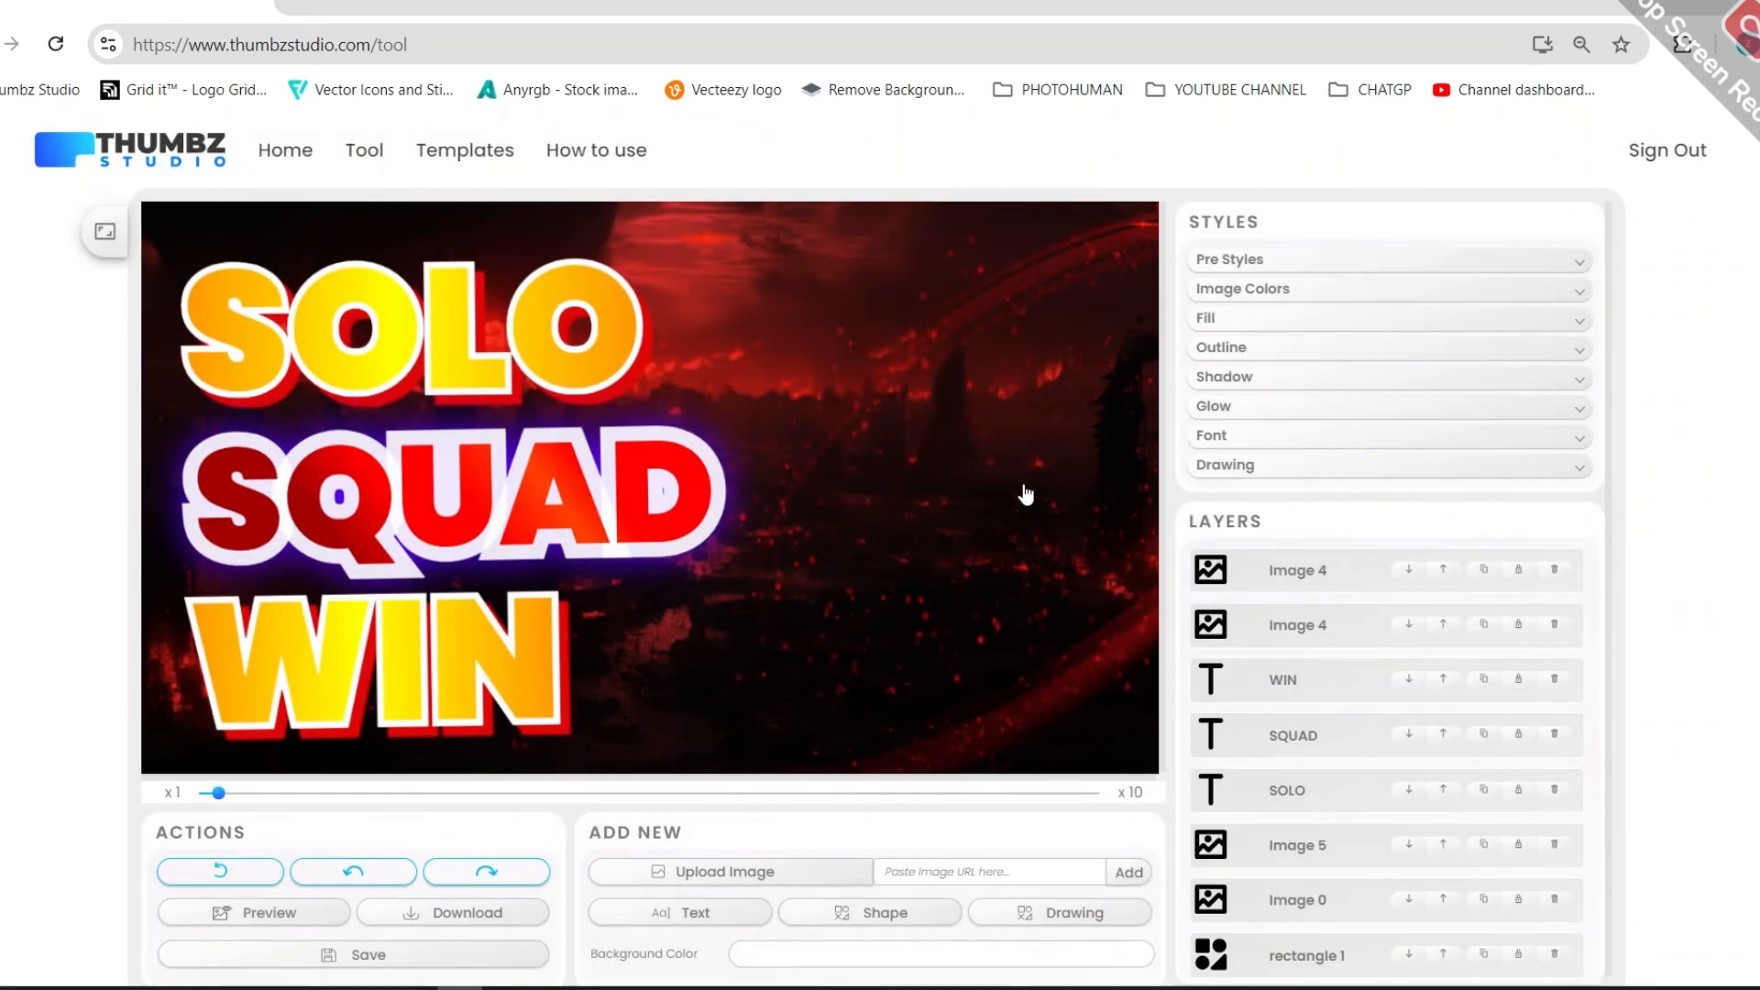
Step: Try recoloring the curved light streak by adjusting its blend color in the image color settings
left_click(1229, 290)
left_click(1403, 533)
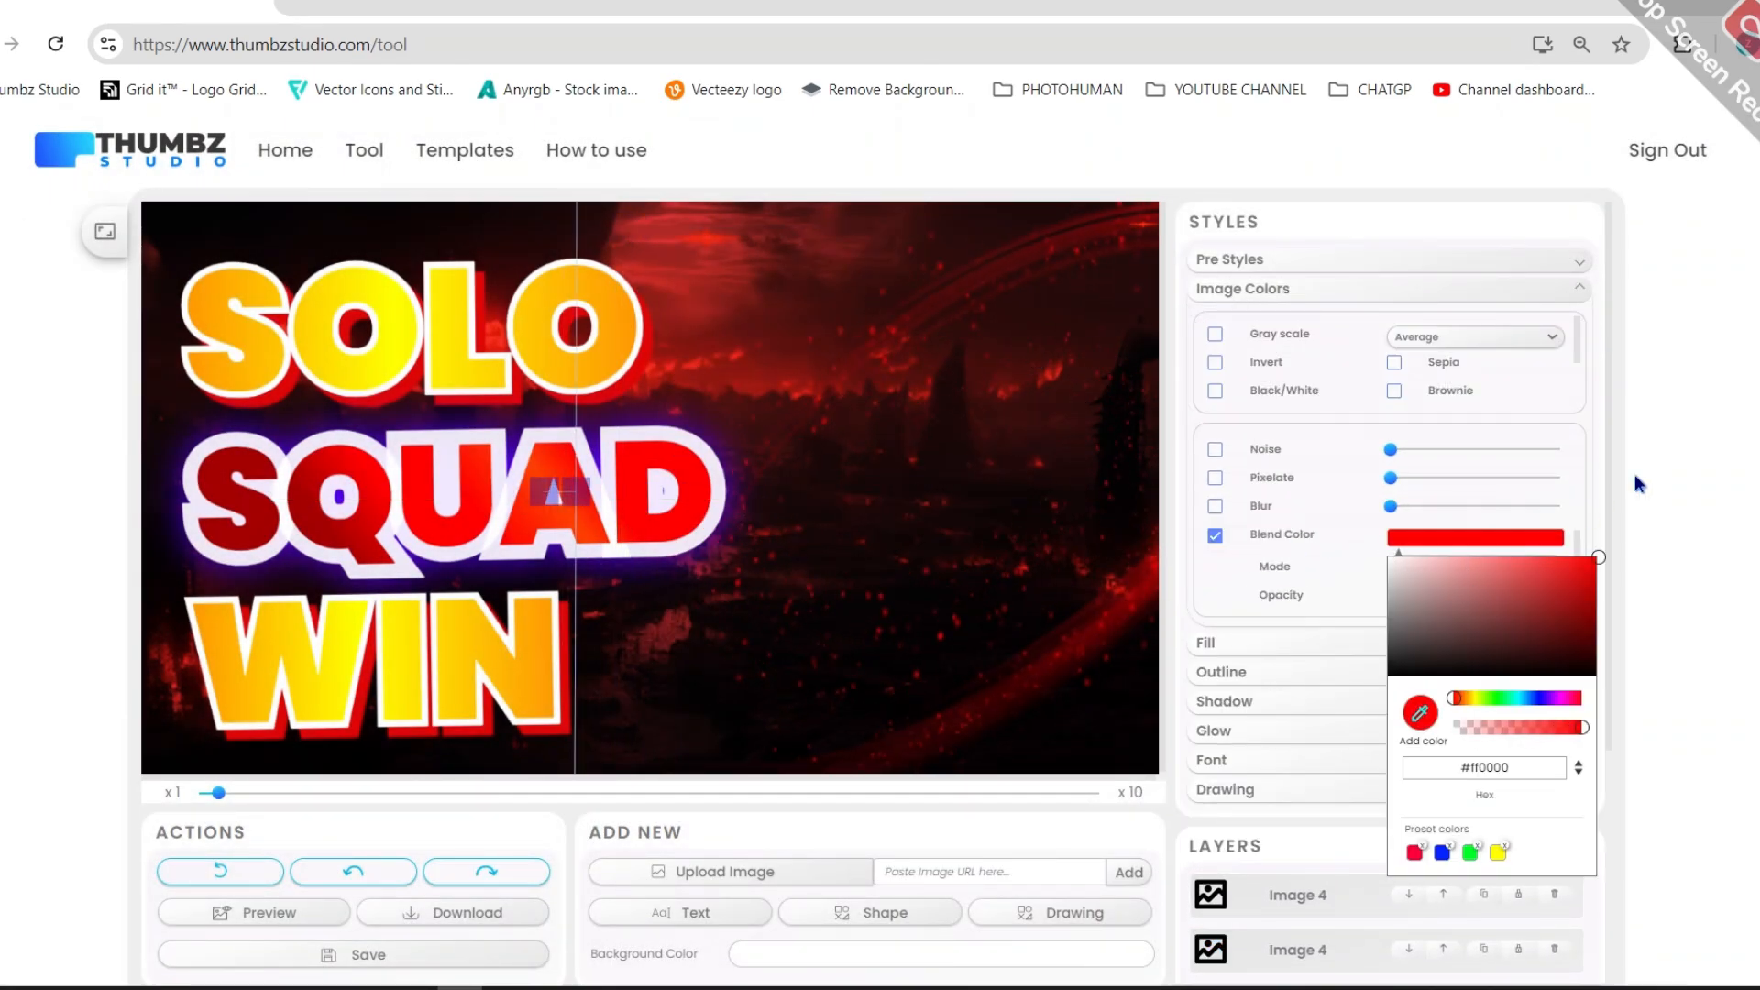
left_click(1469, 697)
left_click(1521, 584)
left_click_drag(1520, 585, 1594, 558)
left_click(1399, 528)
scroll(1313, 528, "up", 3)
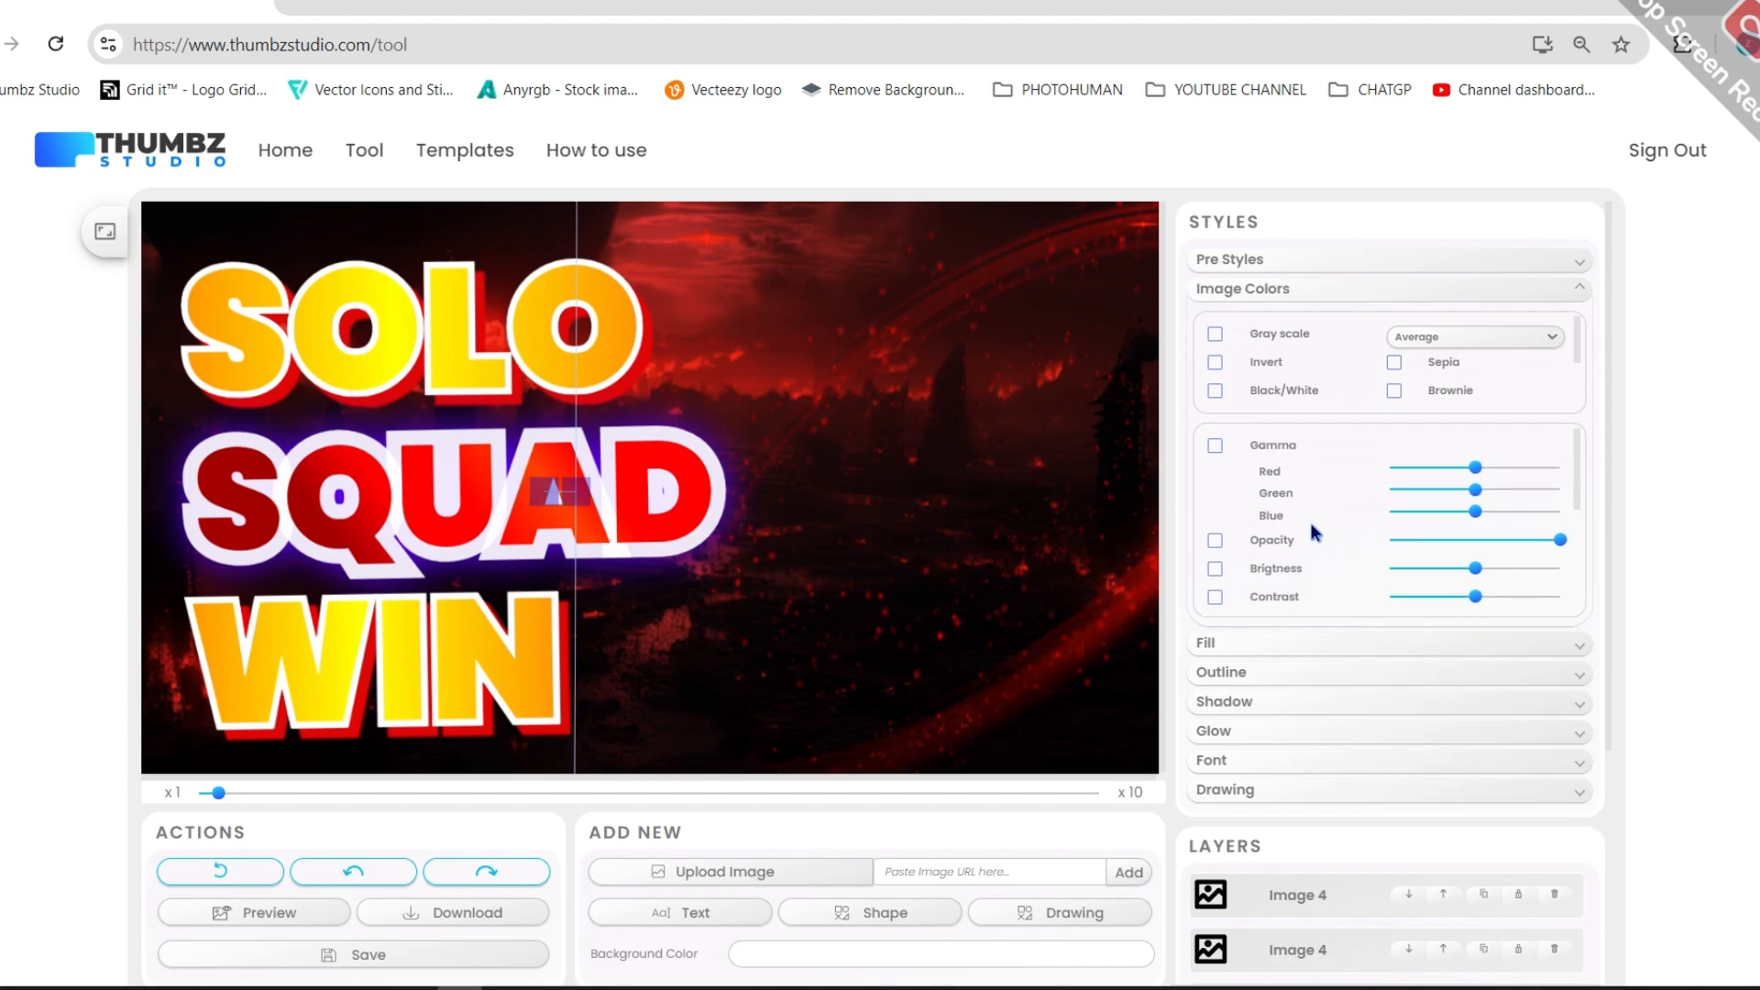
Step: Reposition the curved light streak further left so its arc sits inside the canvas
left_click_drag(1064, 639, 821, 657)
left_click(1257, 293)
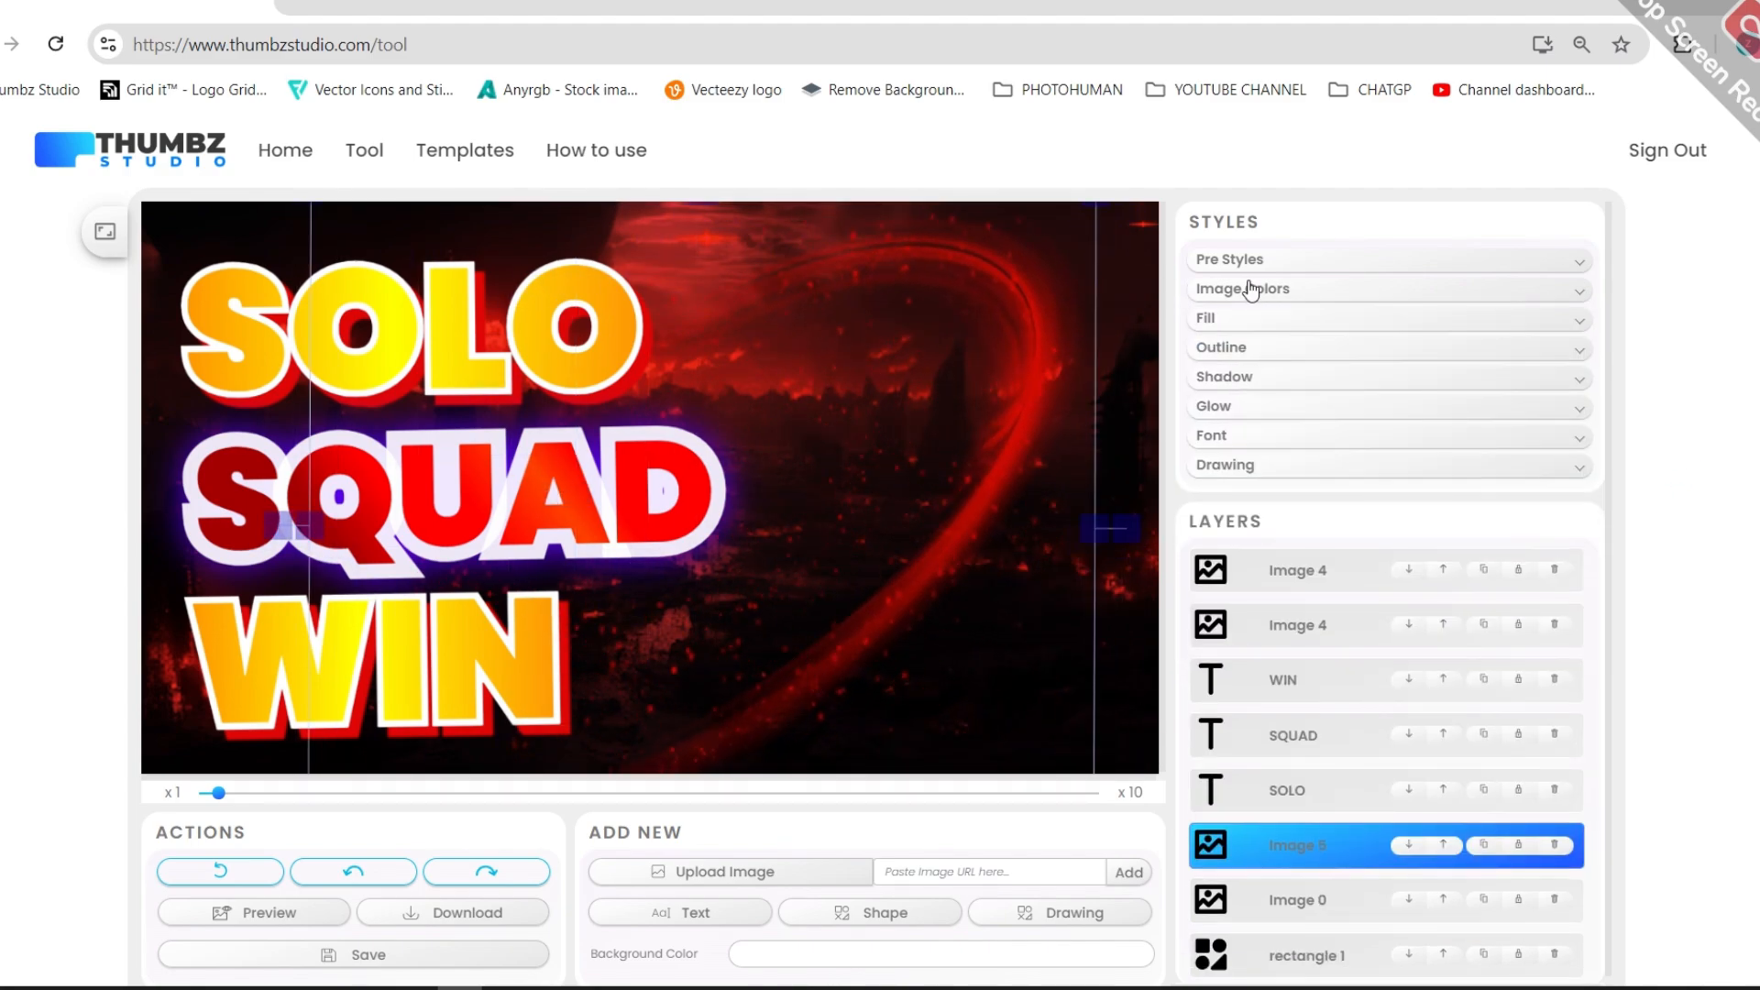
left_click(1220, 322)
left_click(1283, 289)
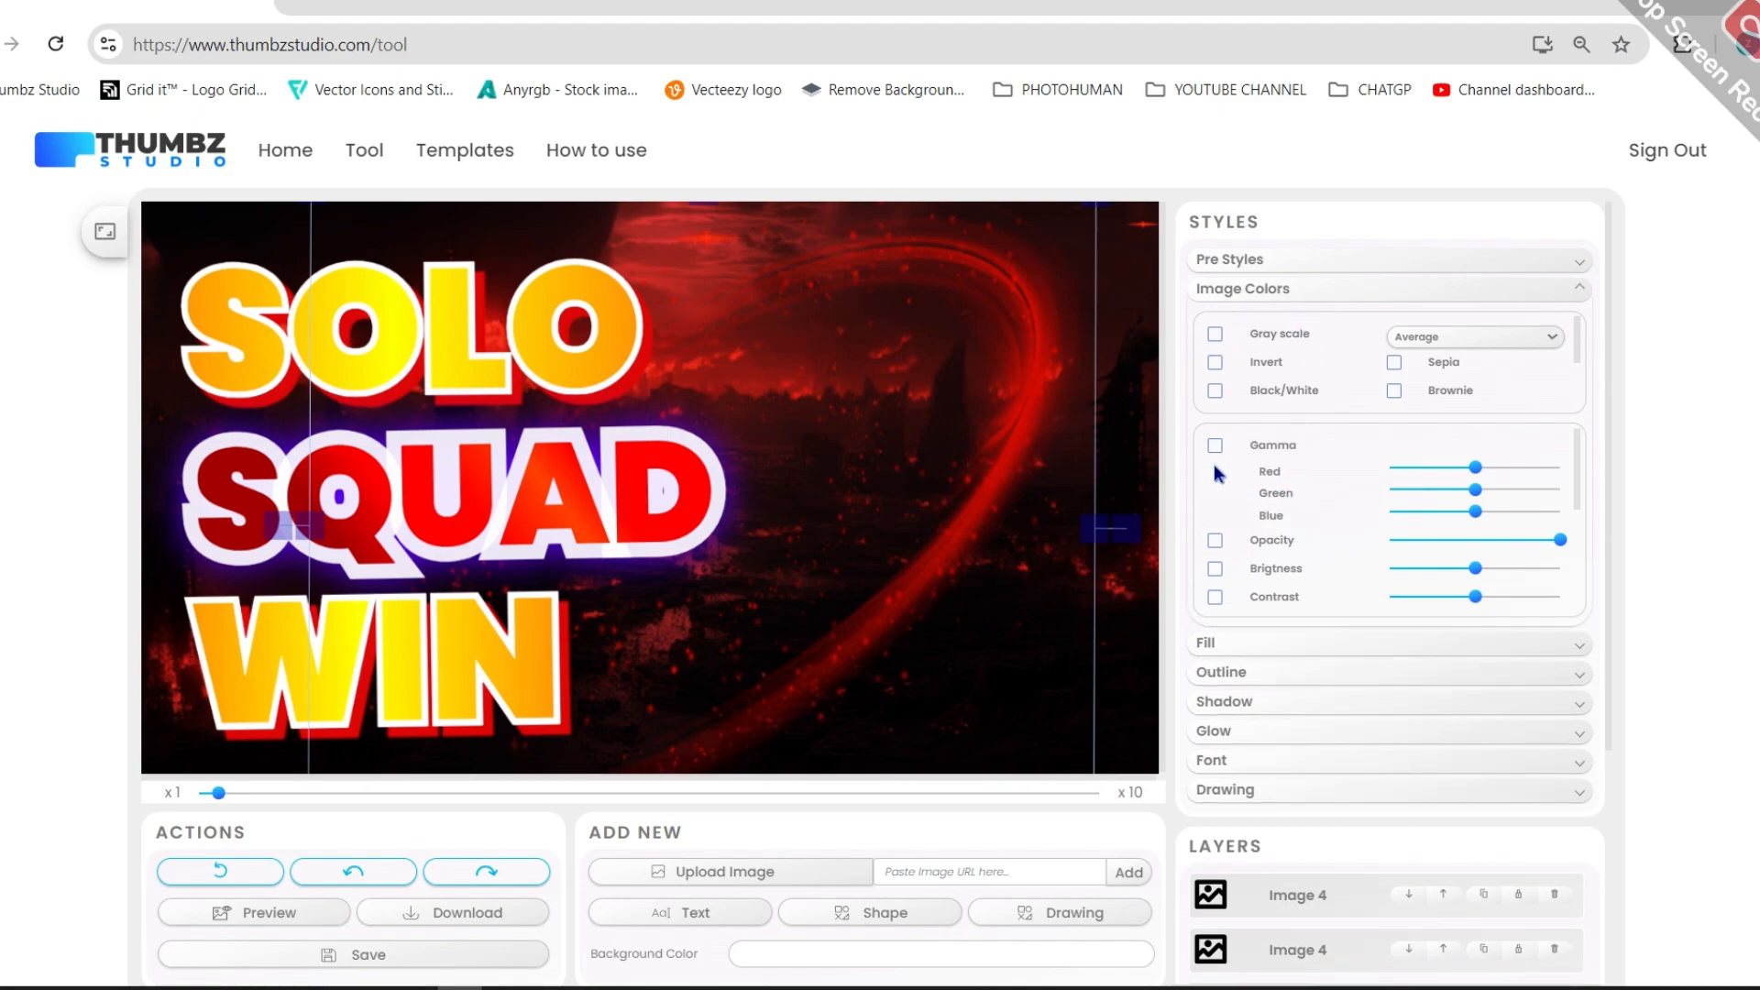
left_click_drag(1007, 451, 1092, 445)
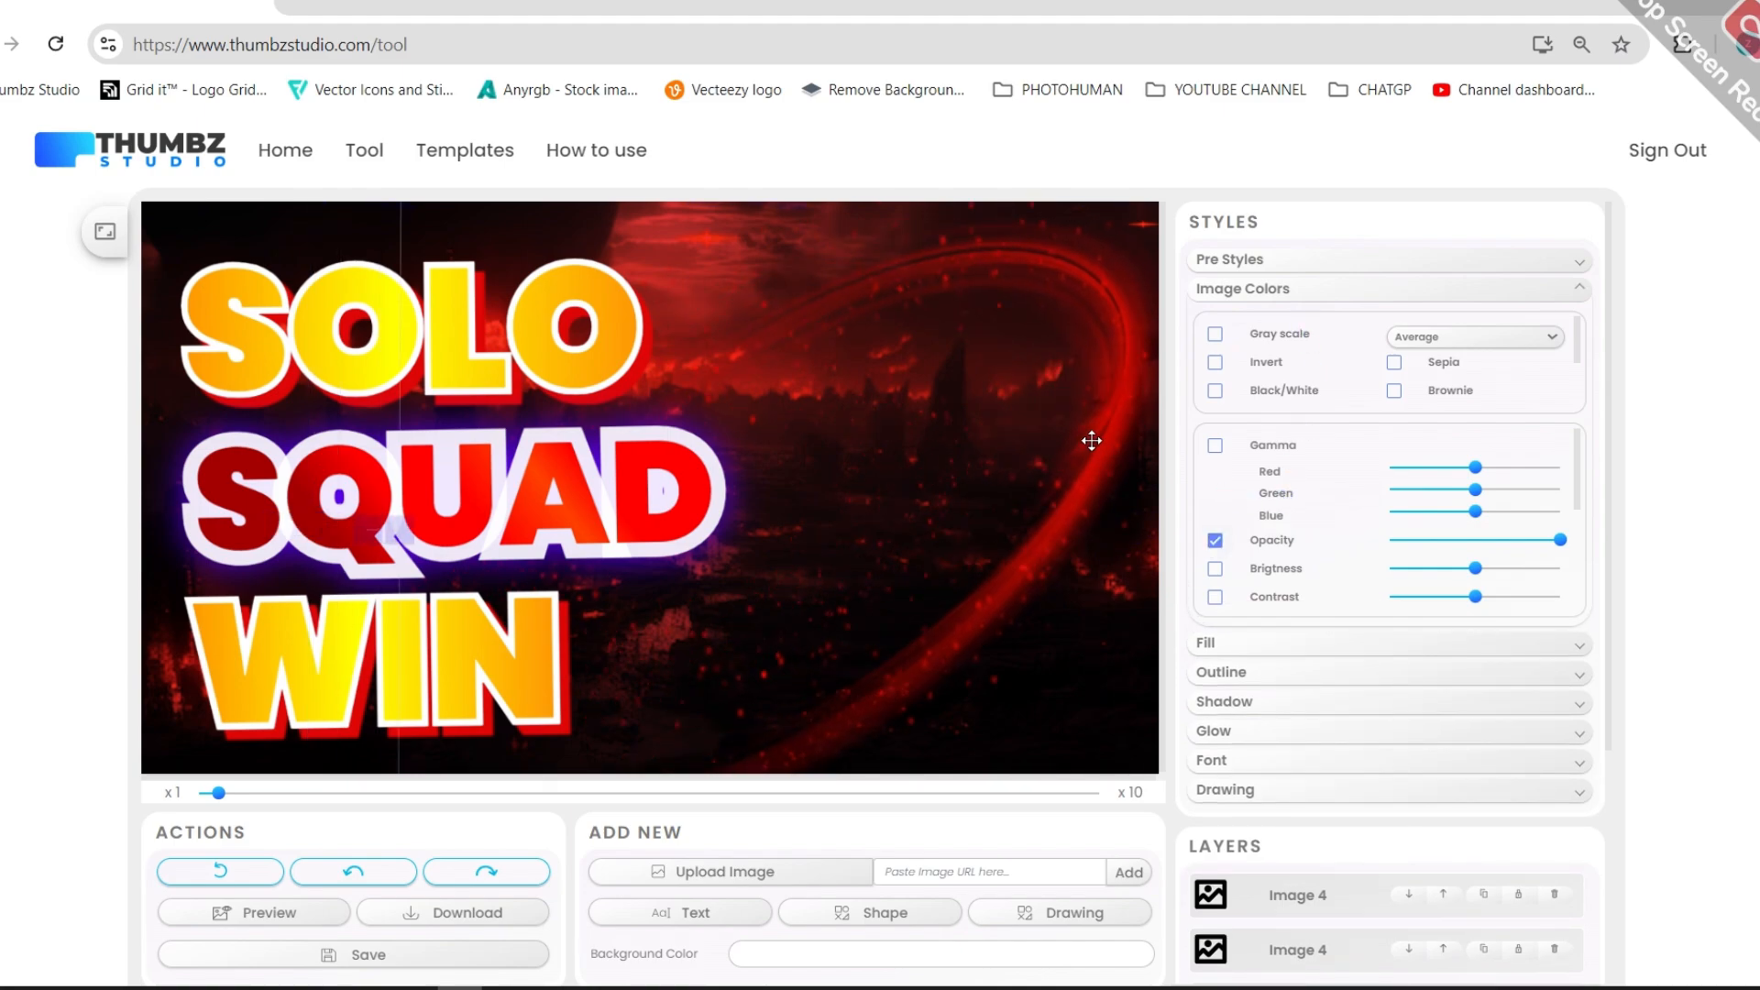
Step: Enable the hue adjustment for the light streak and raise it until the streak turns green
scroll(1227, 543, "down", 1)
left_click(1216, 532)
left_click_drag(1473, 532, 1546, 535)
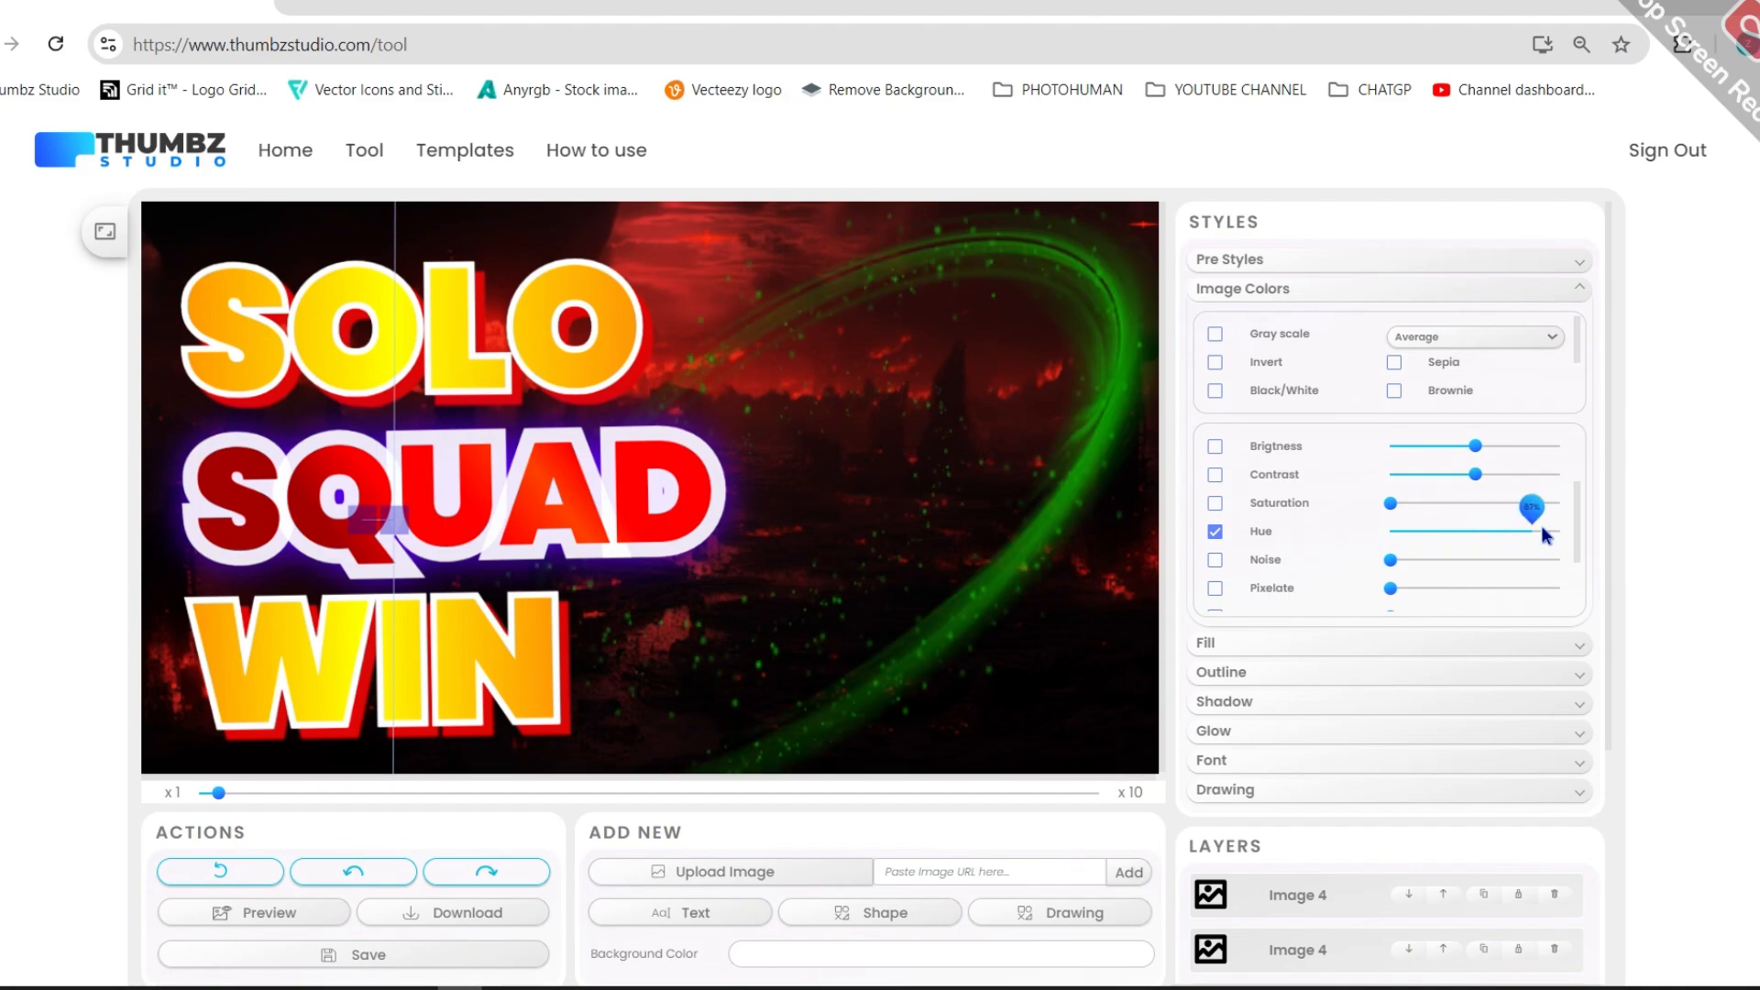
Step: Change the background image's blend color to the green preset
left_click(354, 233)
double_click(1243, 289)
scroll(1284, 524, "down", 2)
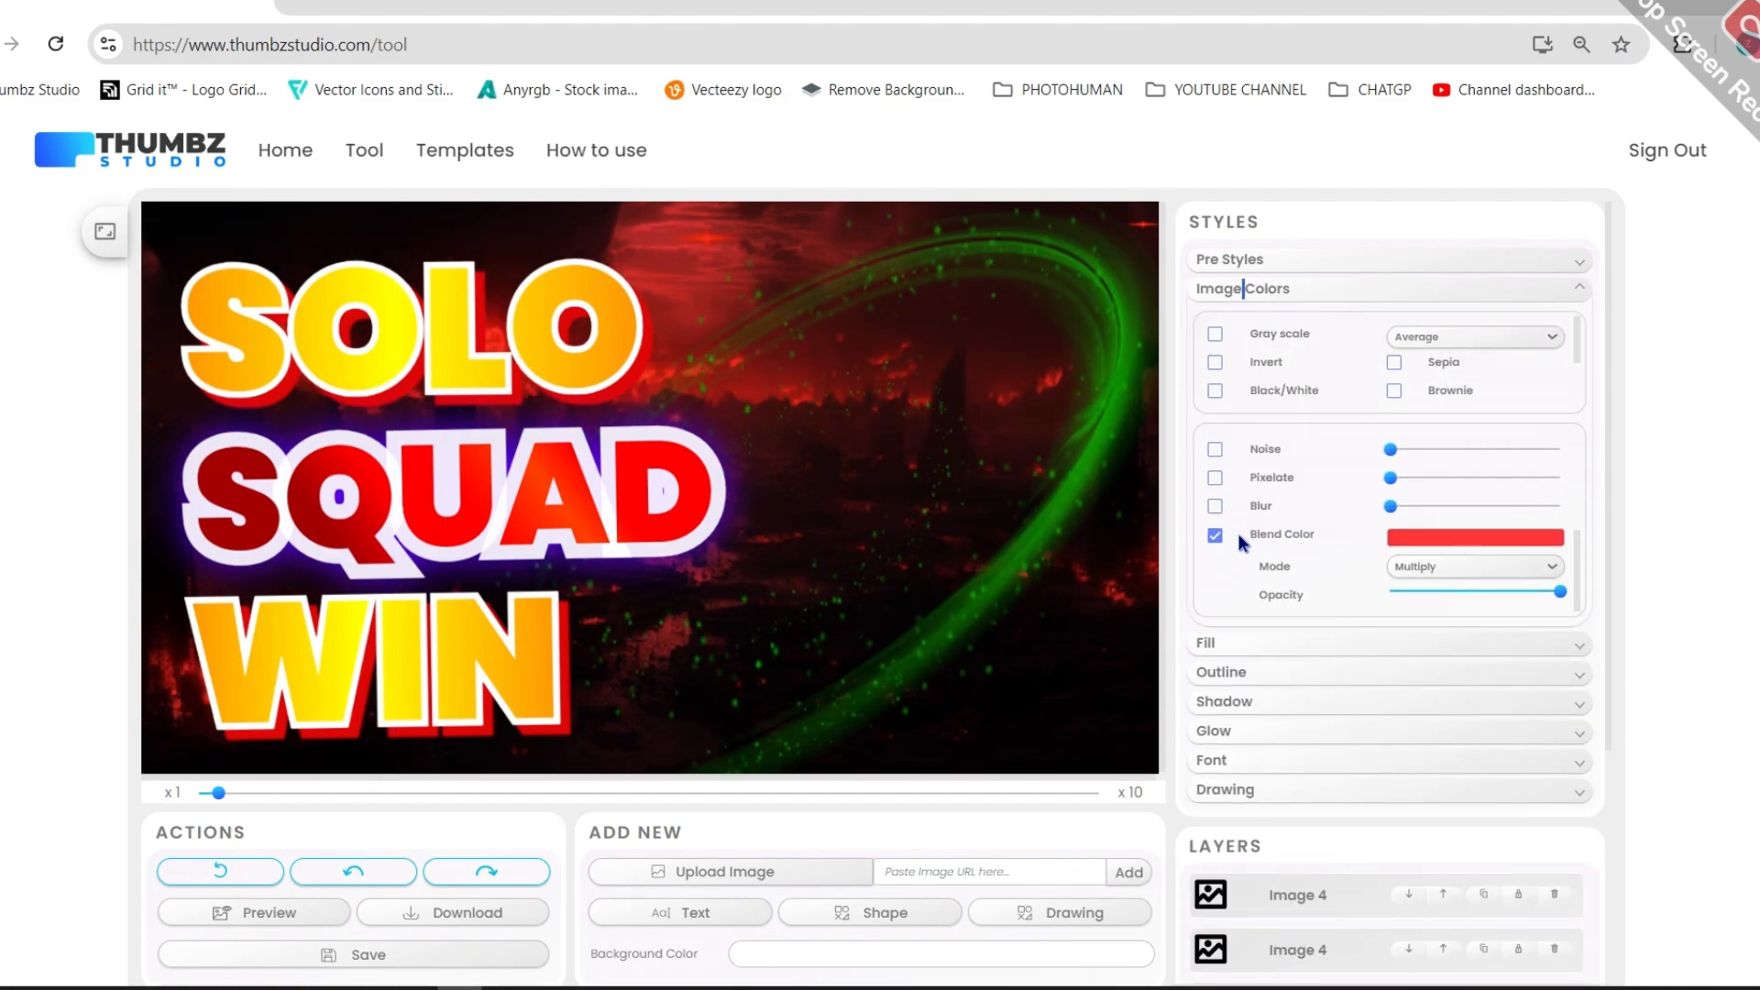
left_click(1242, 539)
left_click(1250, 533)
left_click(1512, 538)
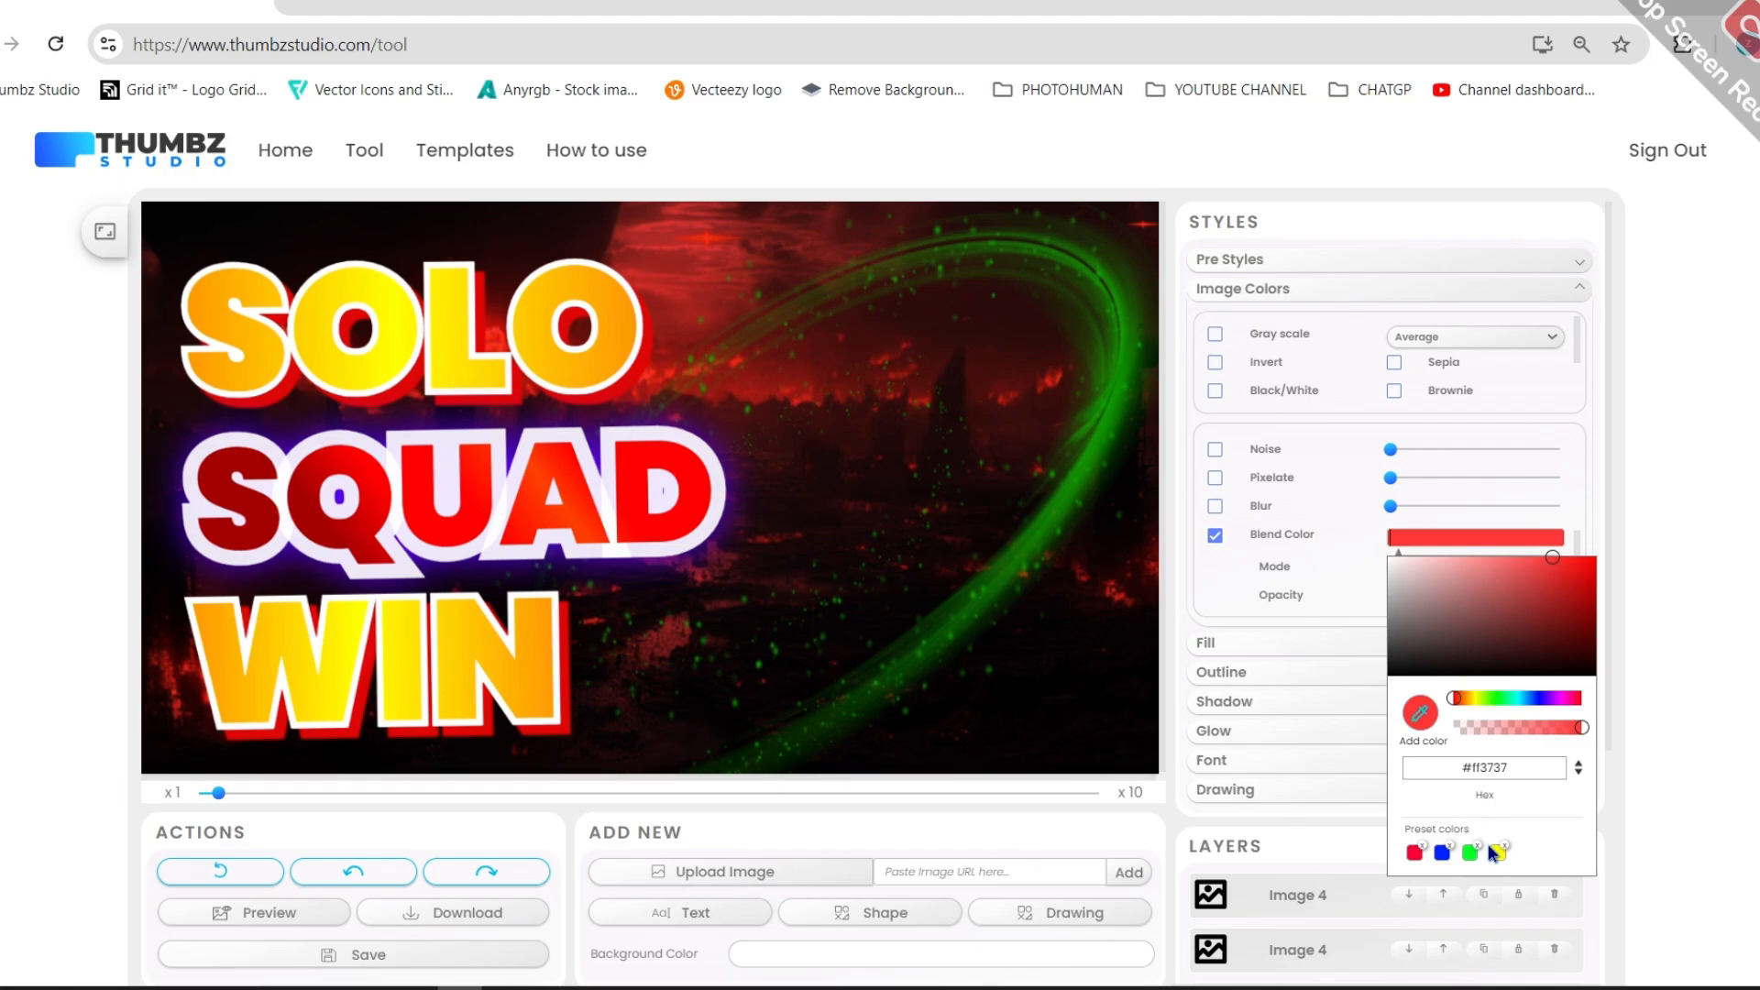
left_click(1470, 852)
left_click(1395, 508)
Step: Enable the hue adjustment for the background image and raise it for a green scene
scroll(1247, 521, "up", 1)
left_click(1214, 543)
left_click_drag(1472, 543, 1547, 521)
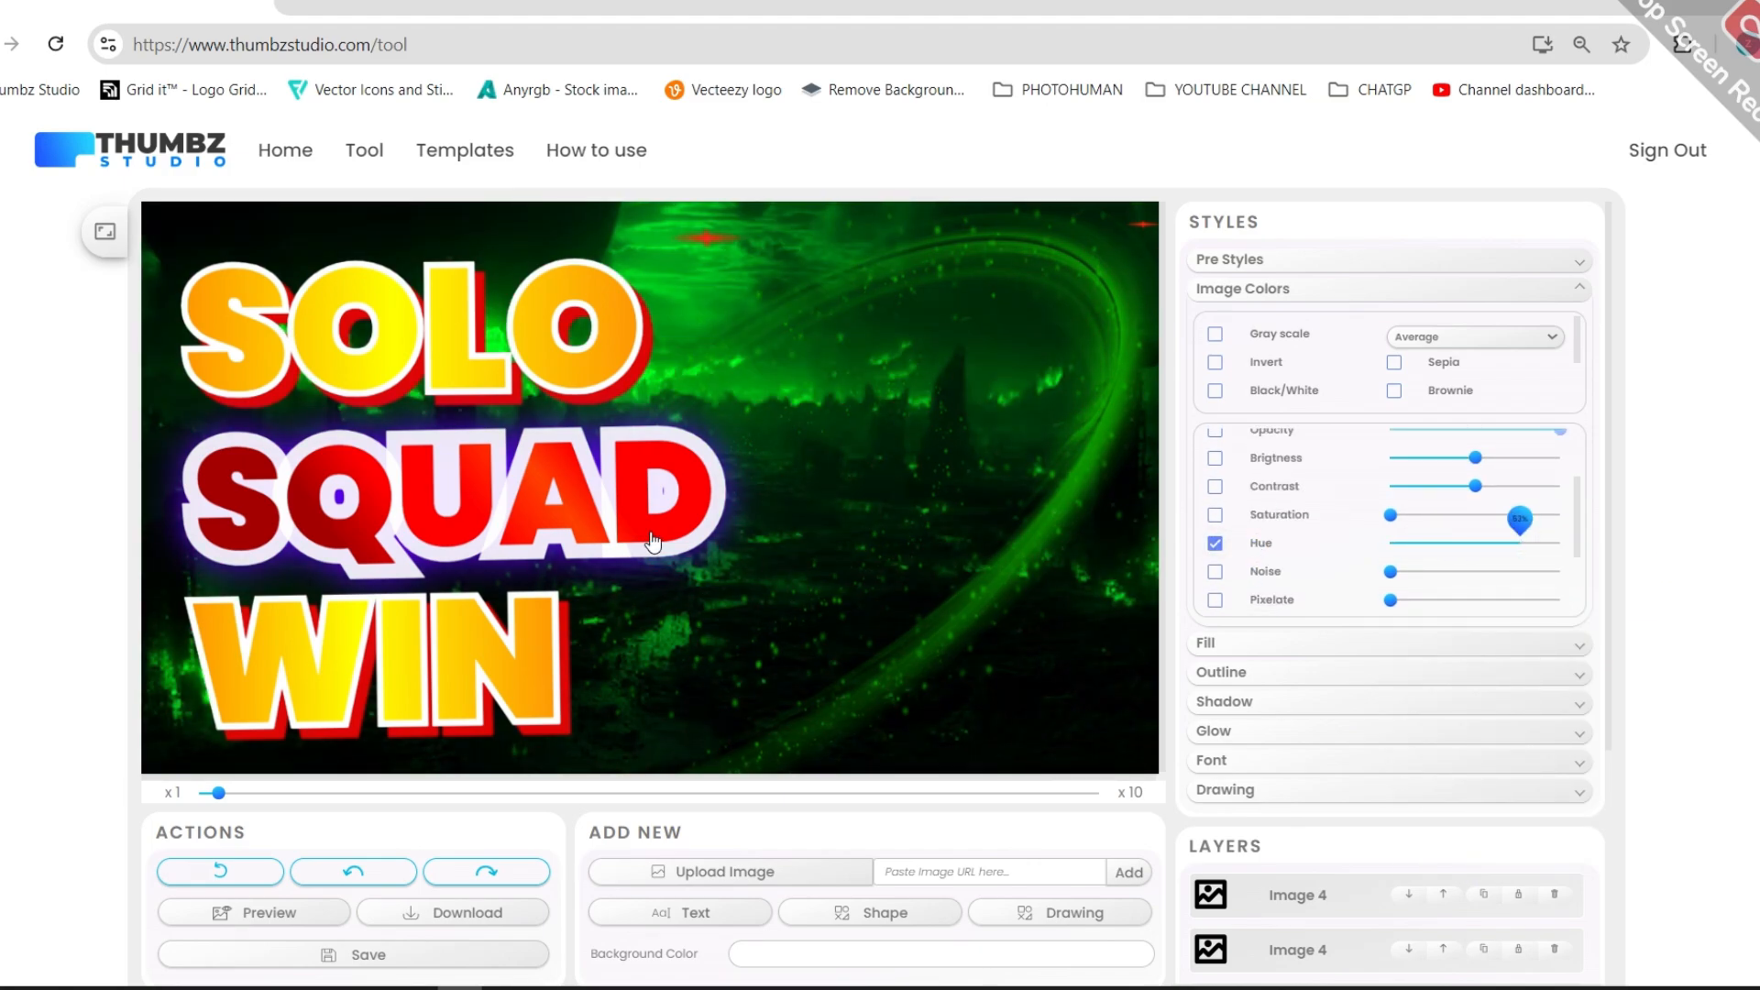
Step: Search Google Images for "army gaming thumbnail" in a new browser tab
left_click(383, 350)
key("ctrl+t")
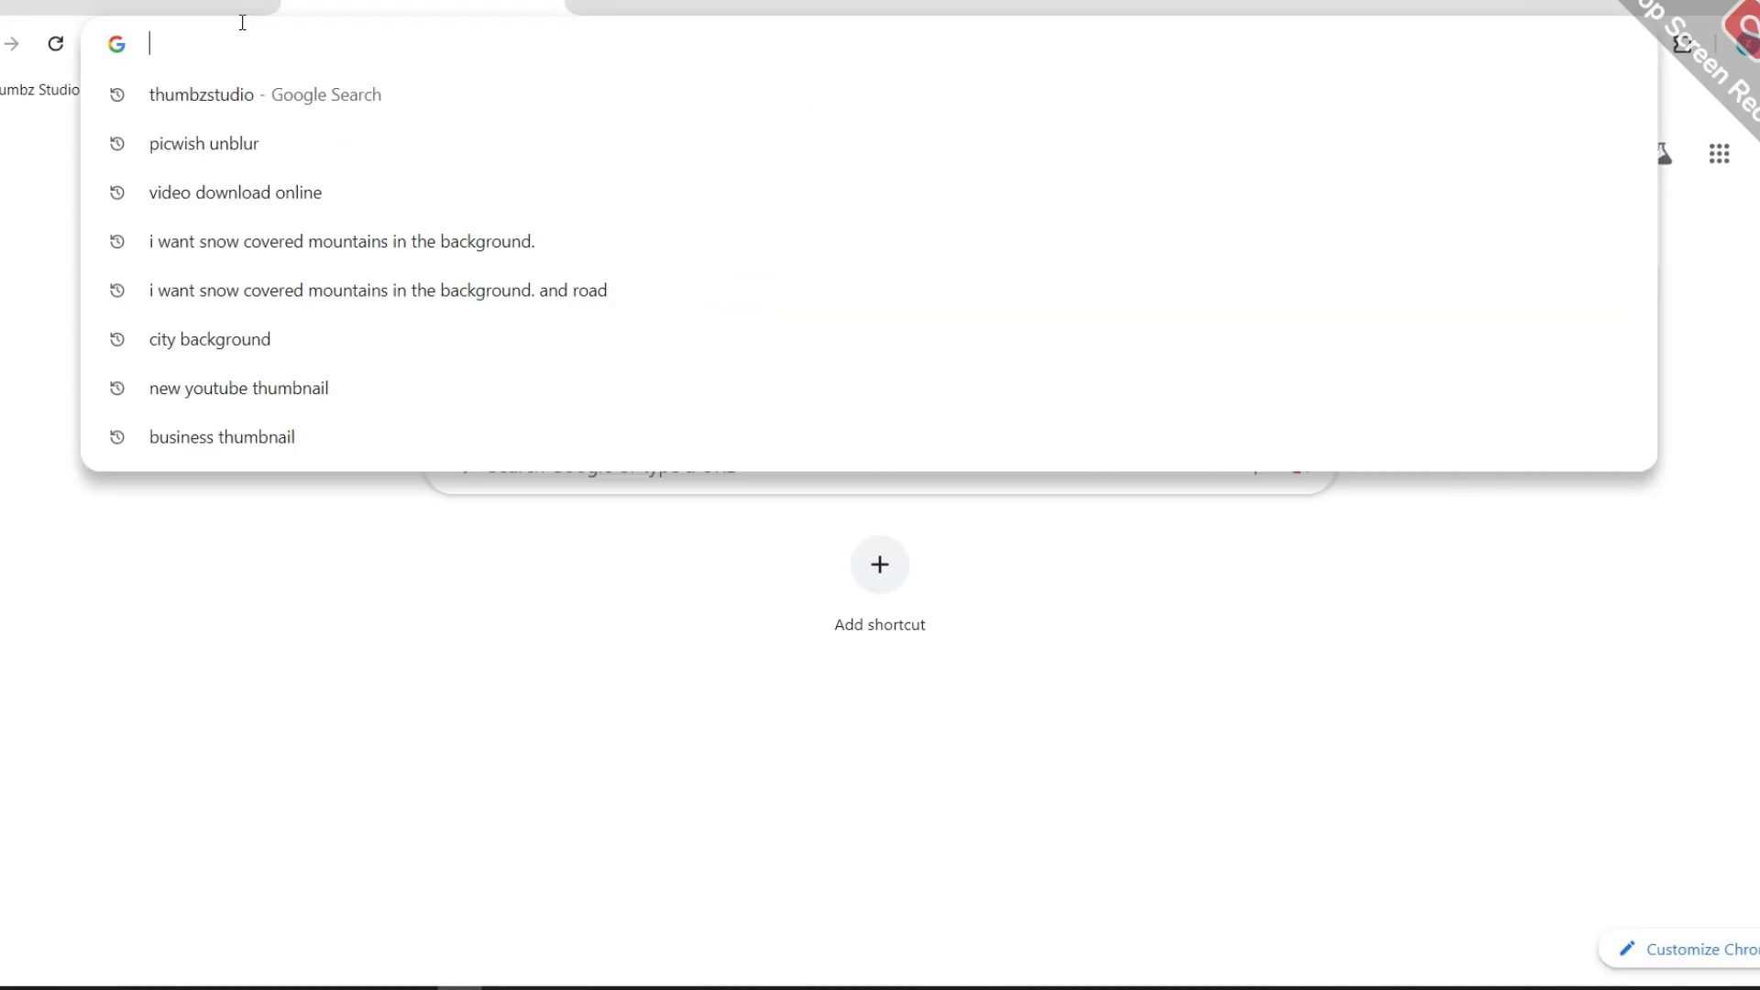
type("army gami")
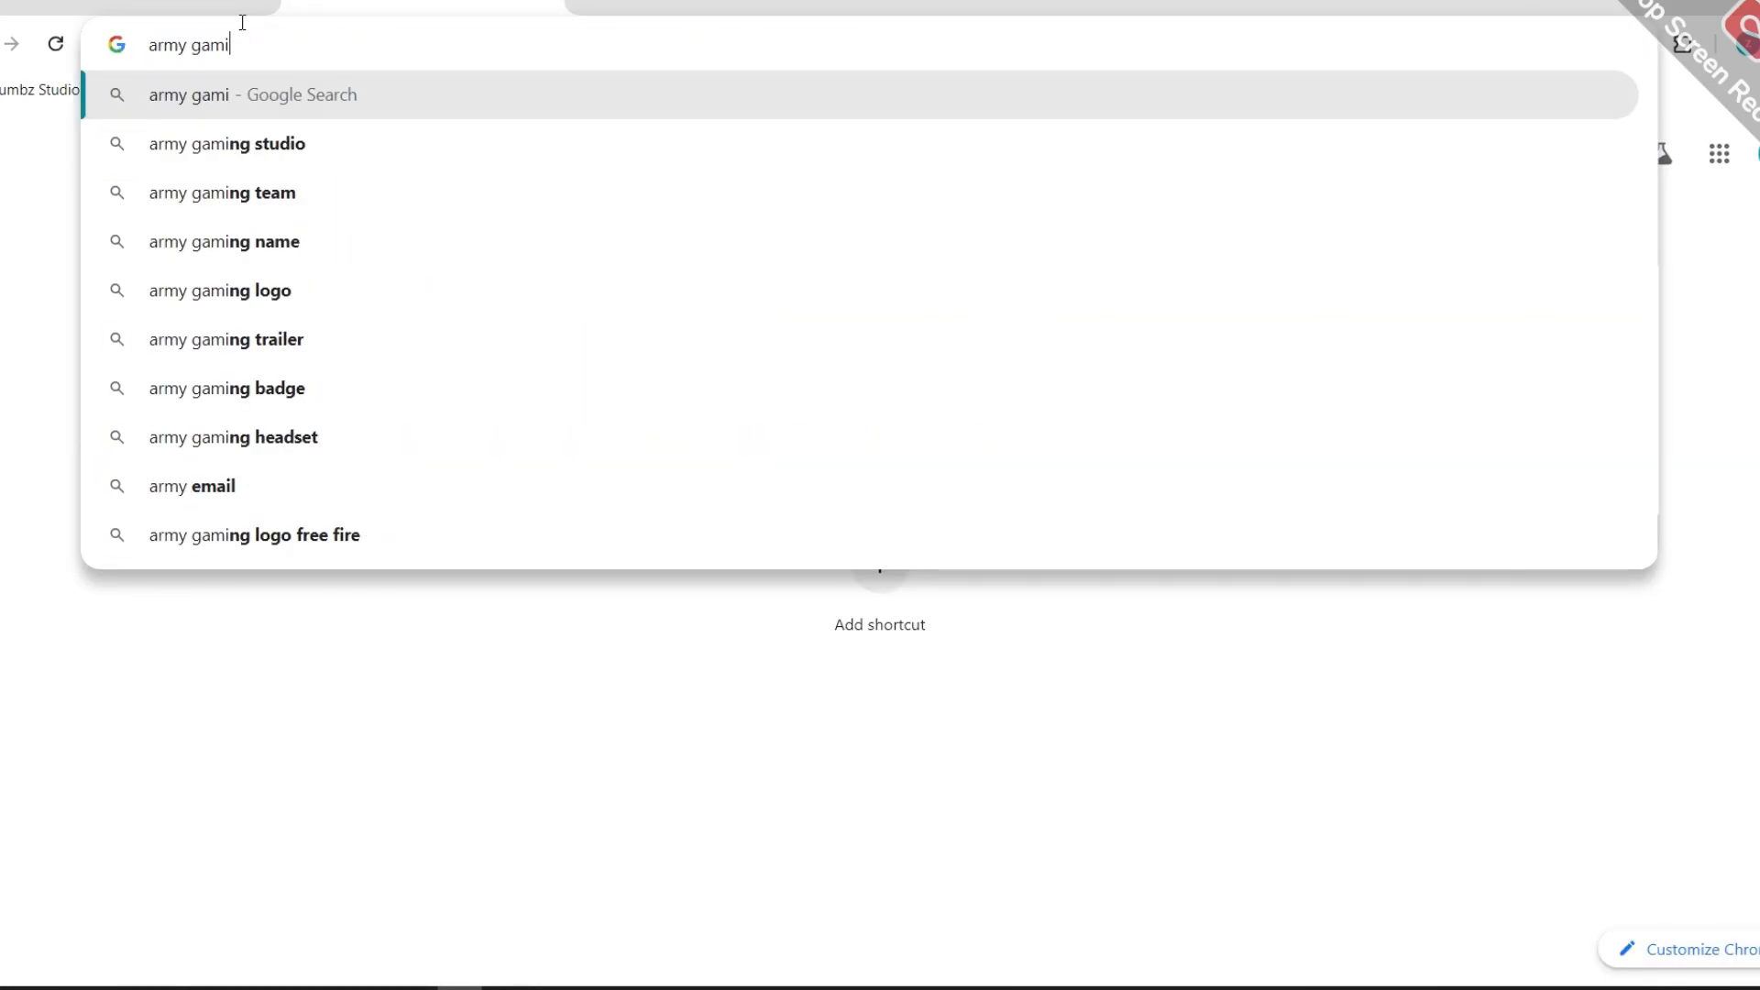
type("ng thumbnail")
key("Return")
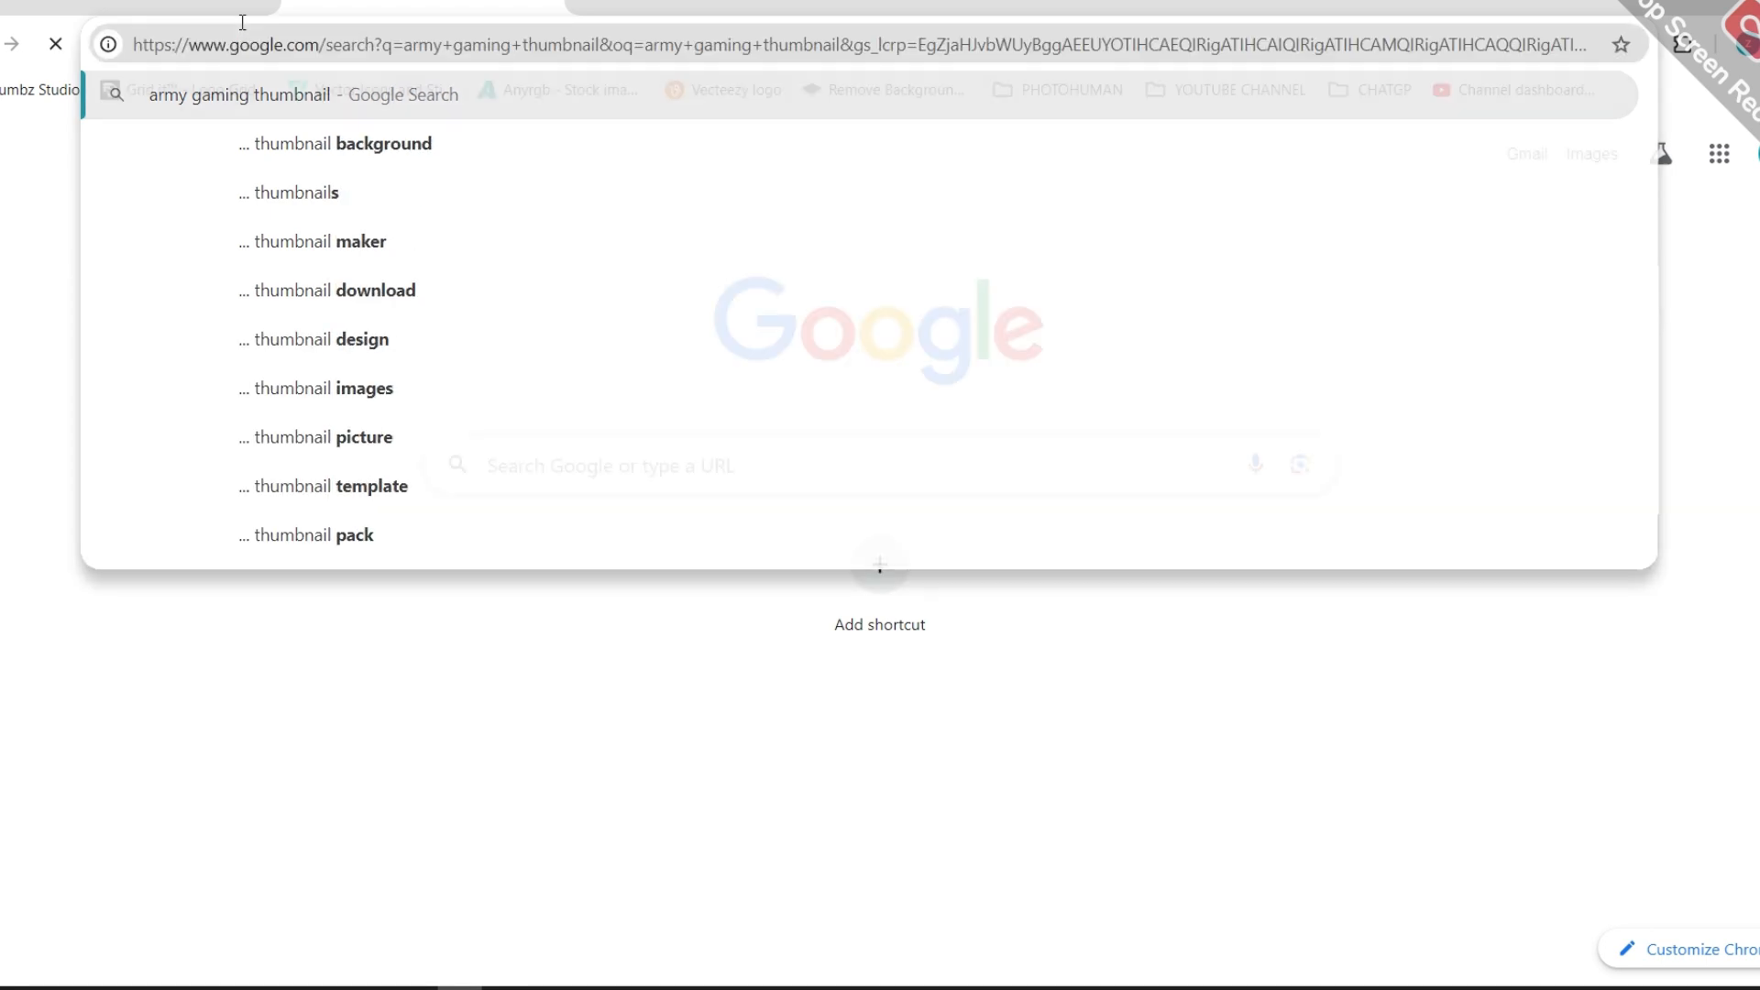
left_click(233, 259)
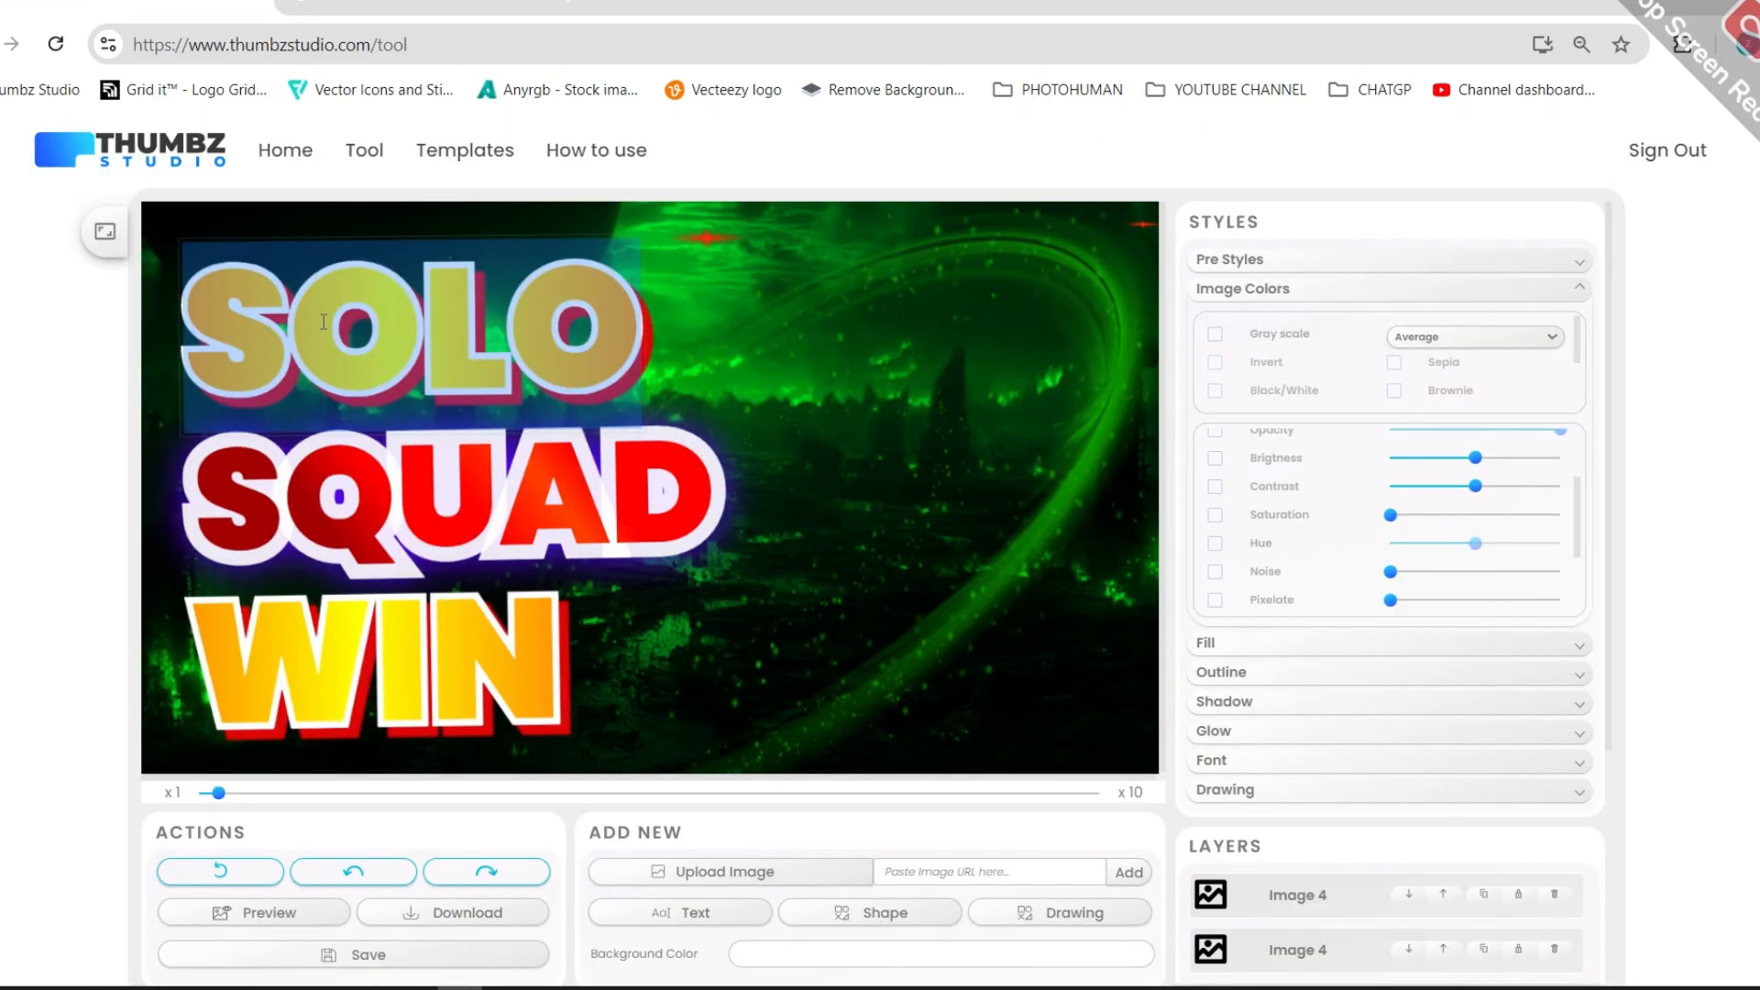
Step: Replace the SOLO text with "one man" in lowercase
double_click(323, 320)
type("o")
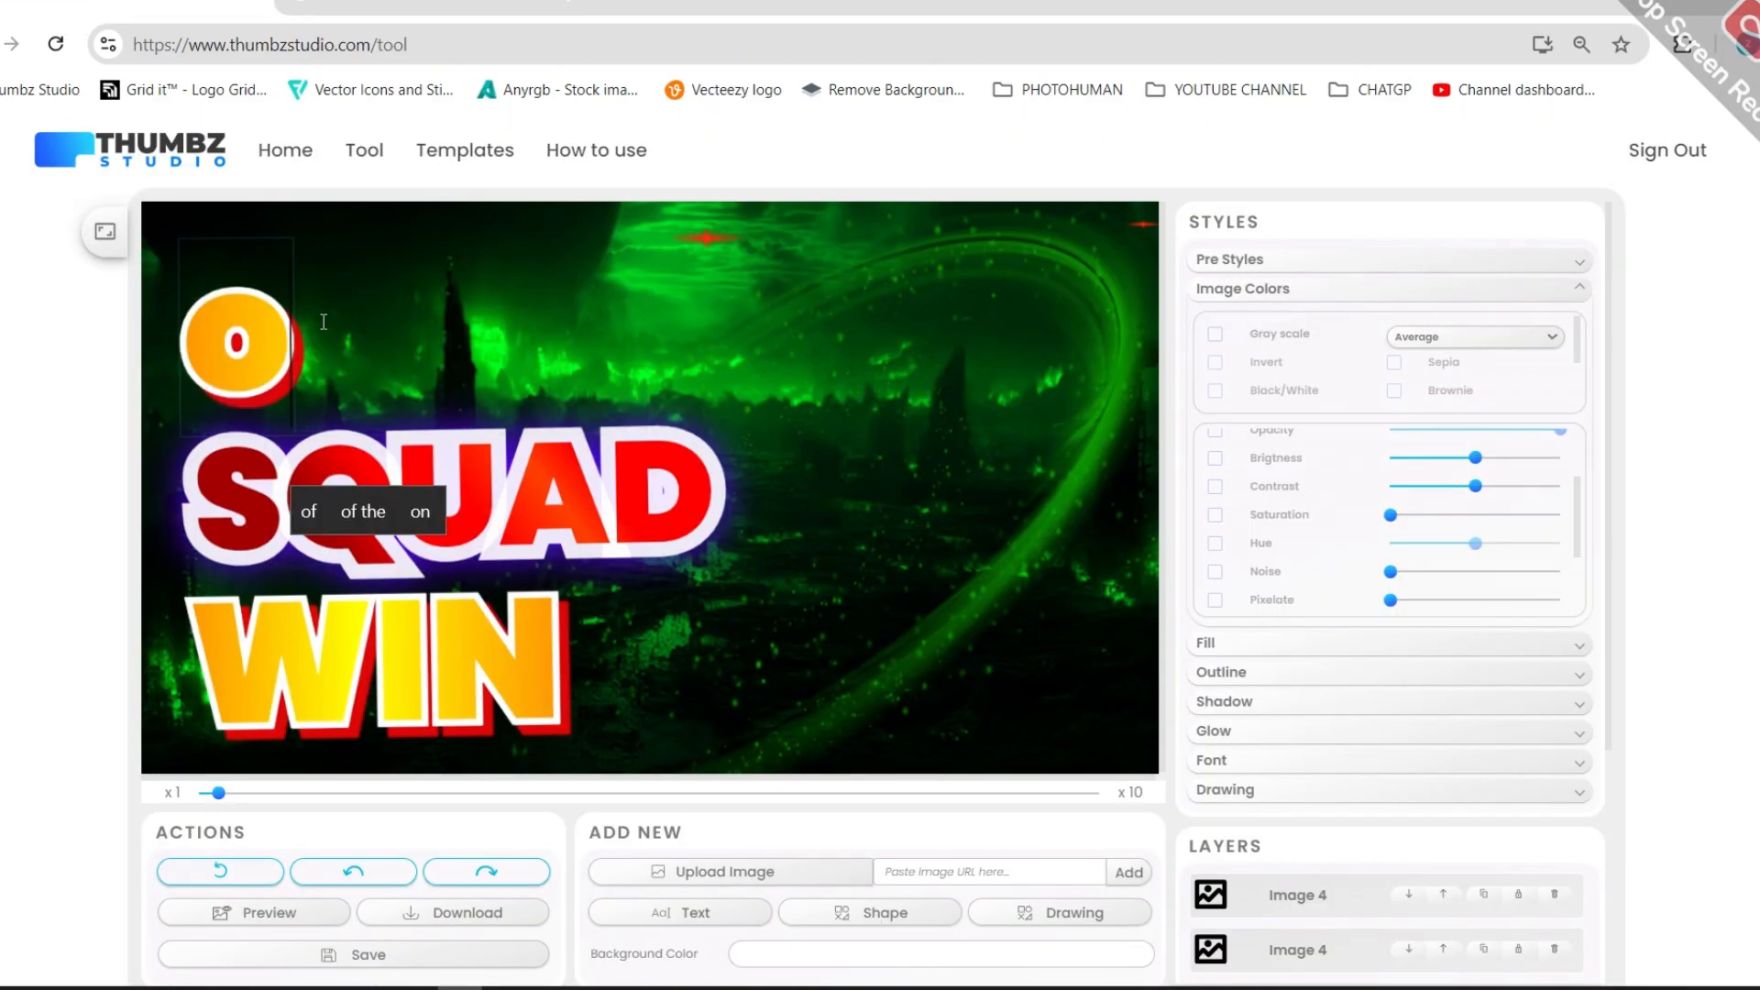
type("ne")
key("BackSpace")
key("BackSpace")
key("BackSpace")
type("ONE")
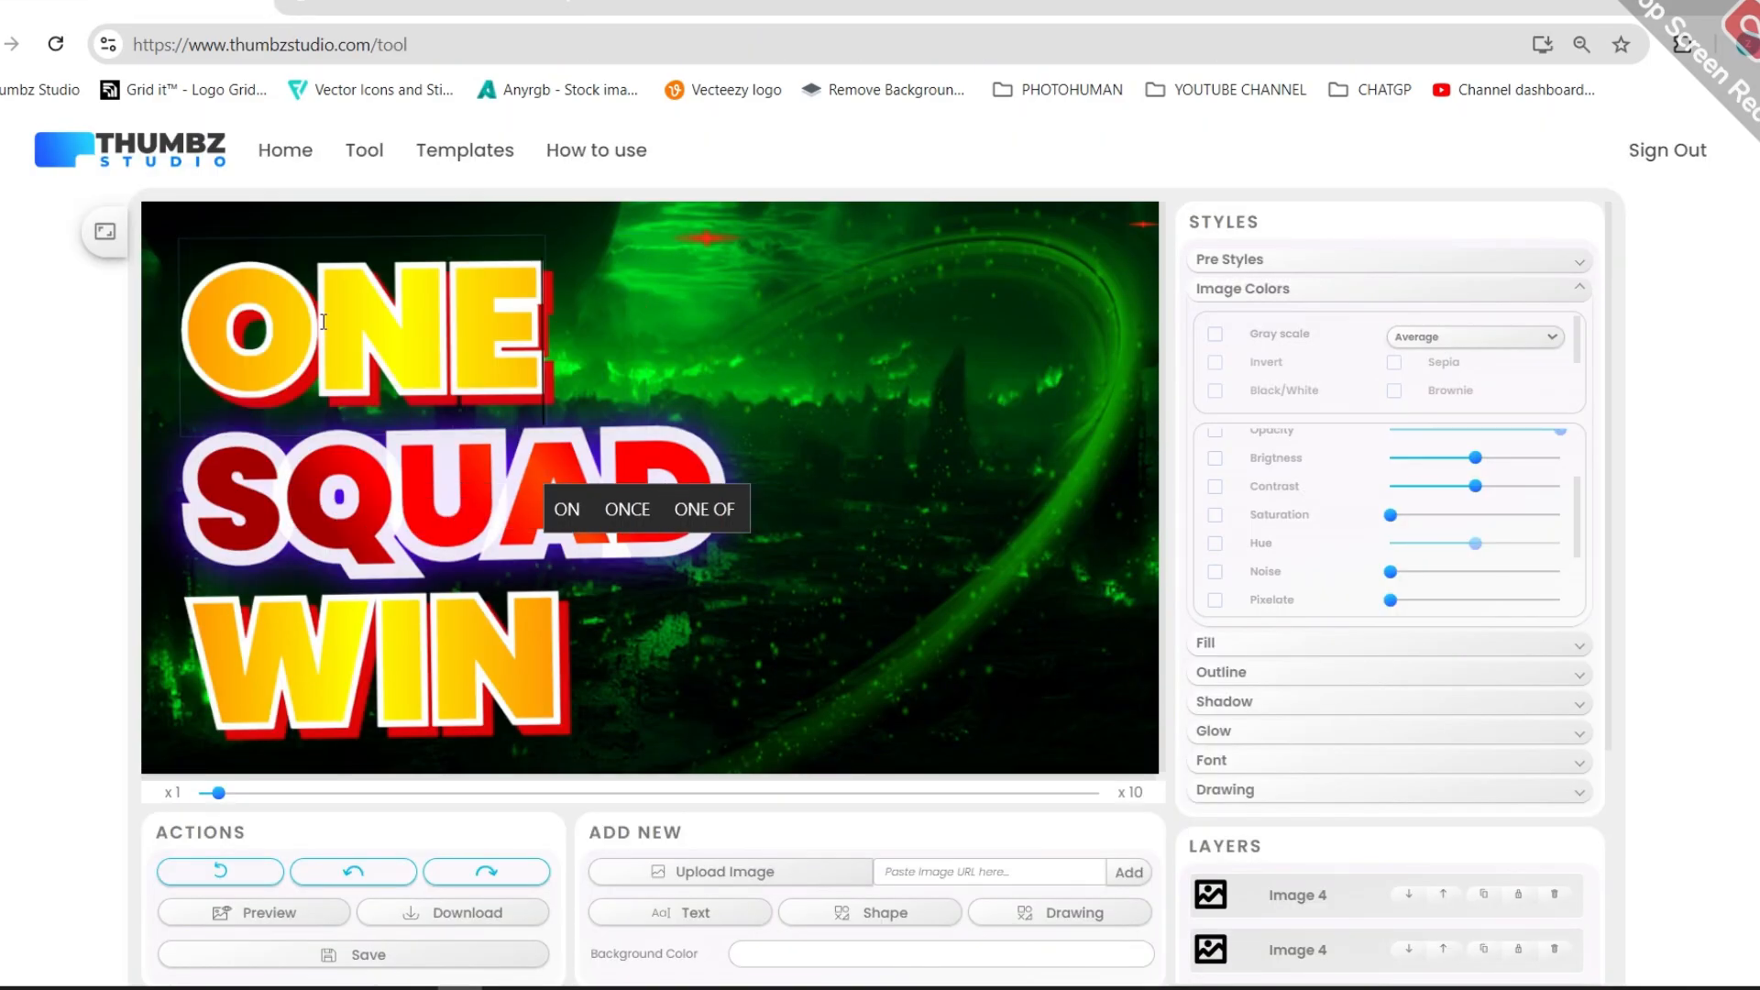
key("BackSpace")
key("BackSpace")
key("BackSpace")
type("one man")
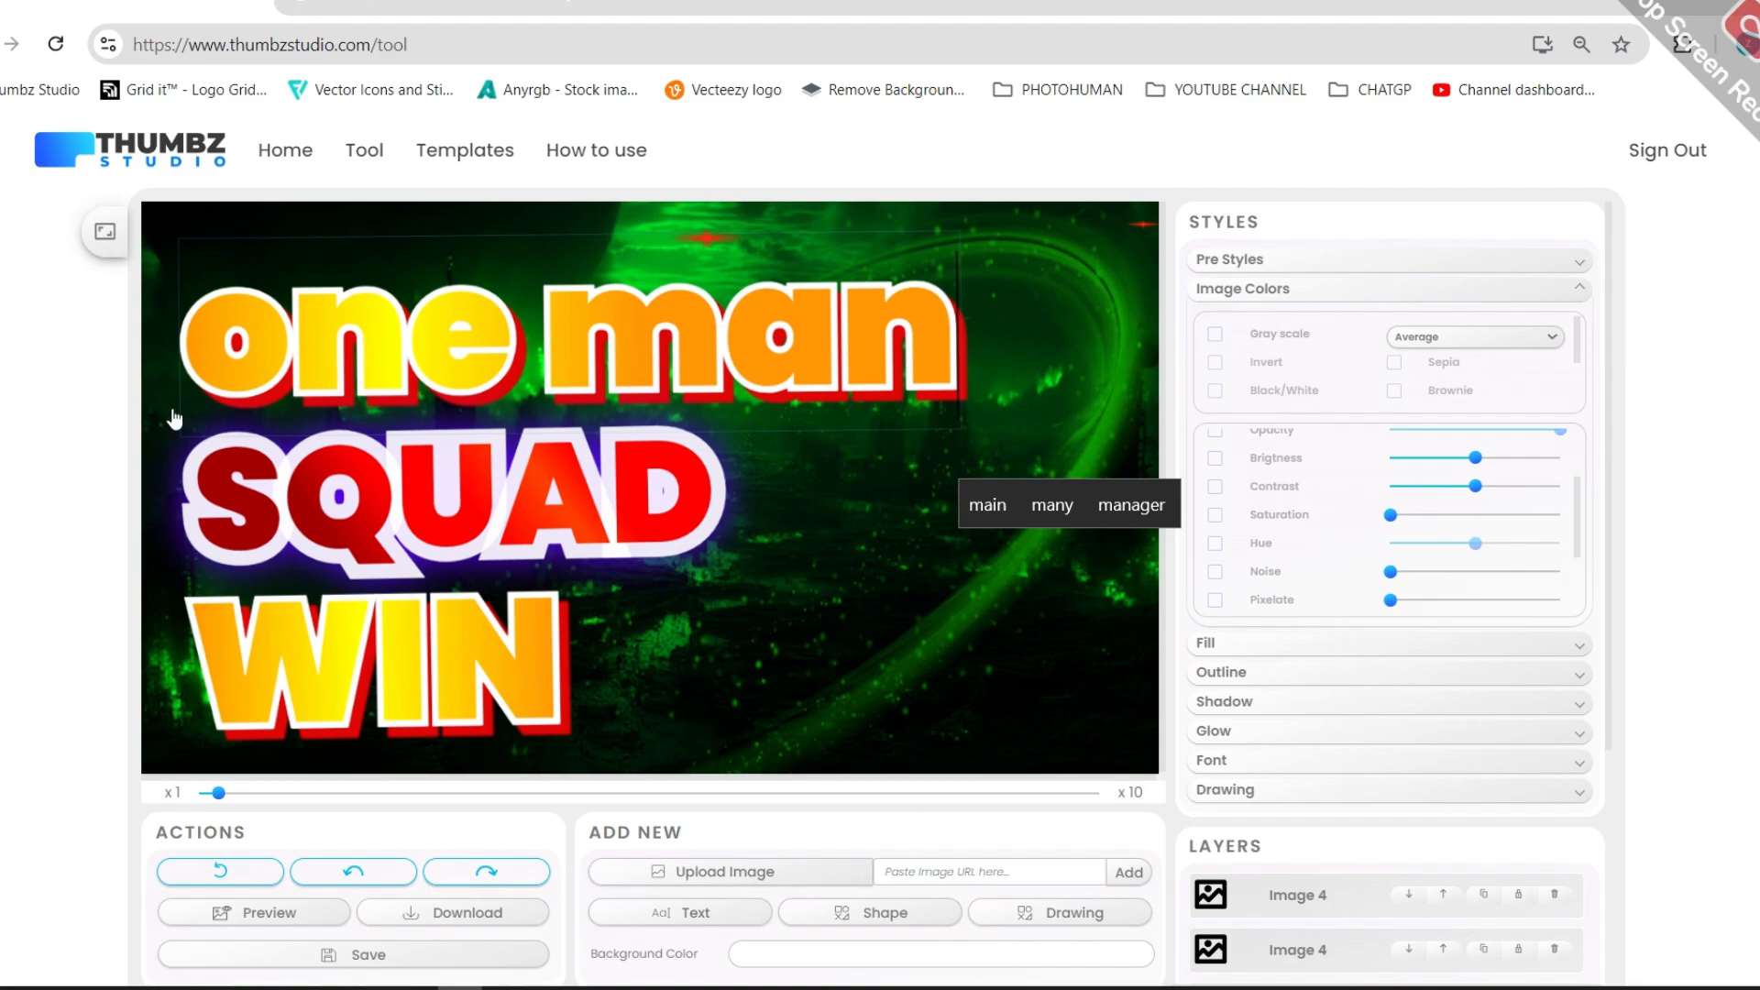
left_click(174, 419)
Step: Apply a white gradient pre-made style to the "one man" text
left_click(1230, 260)
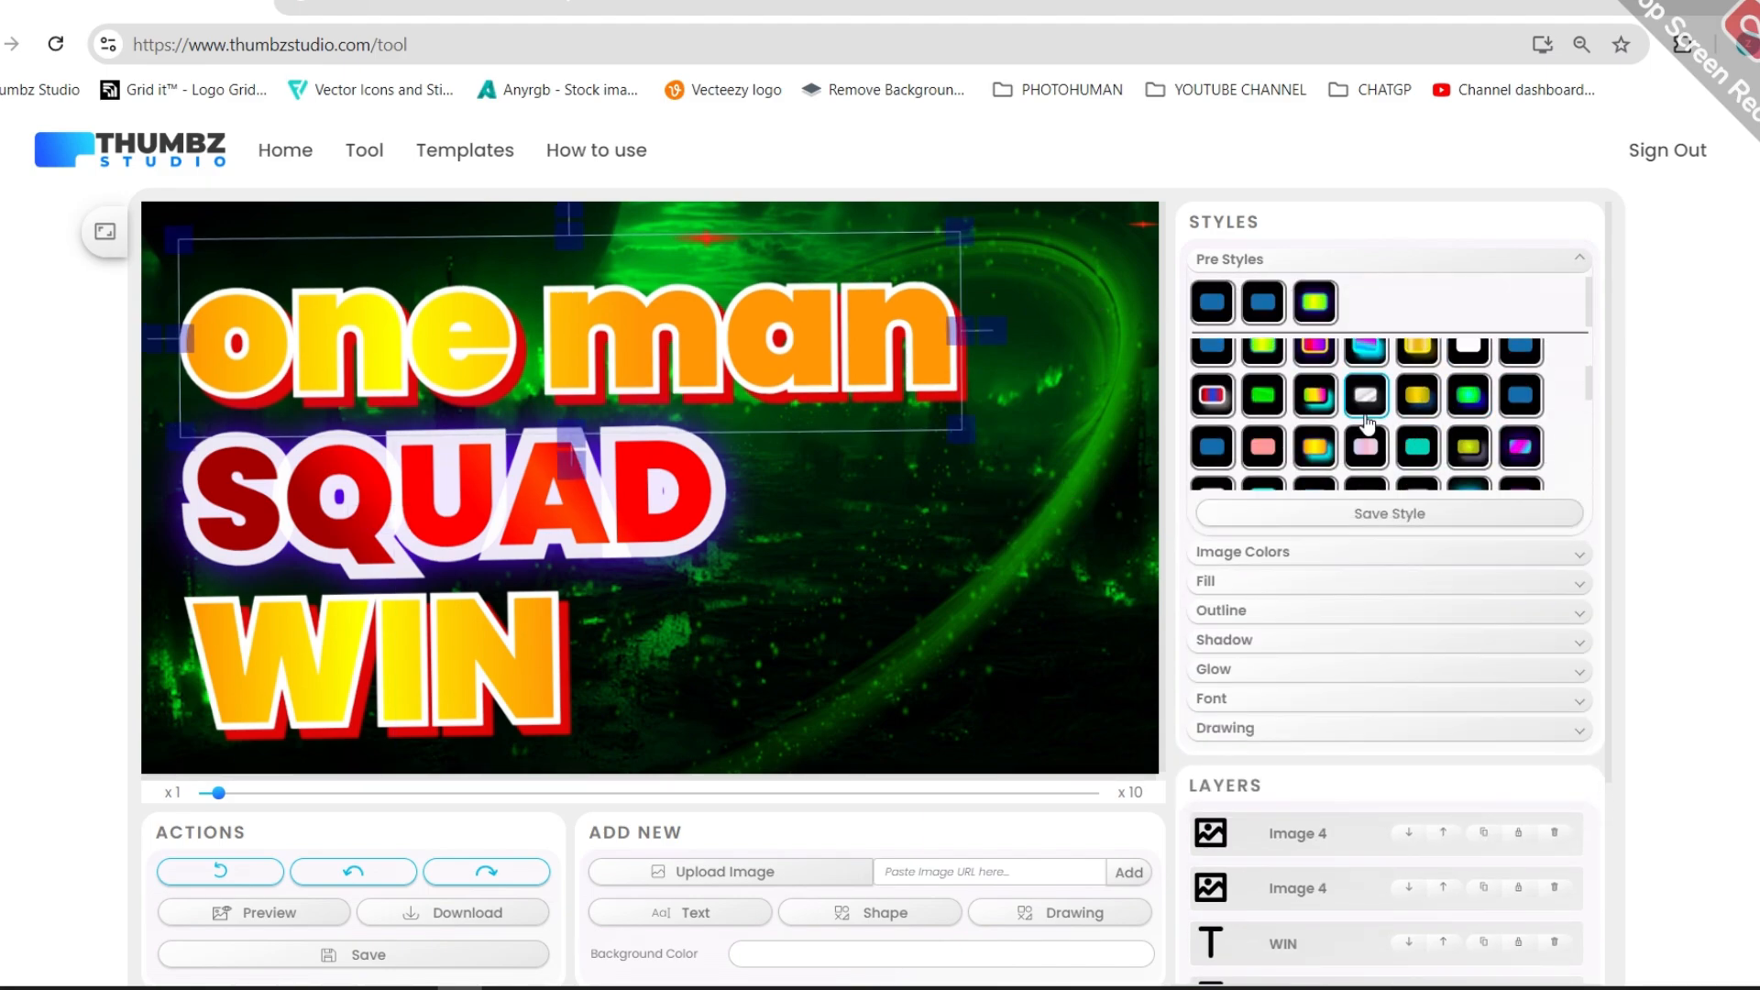
left_click(1366, 395)
scroll(1366, 424, "down", 5)
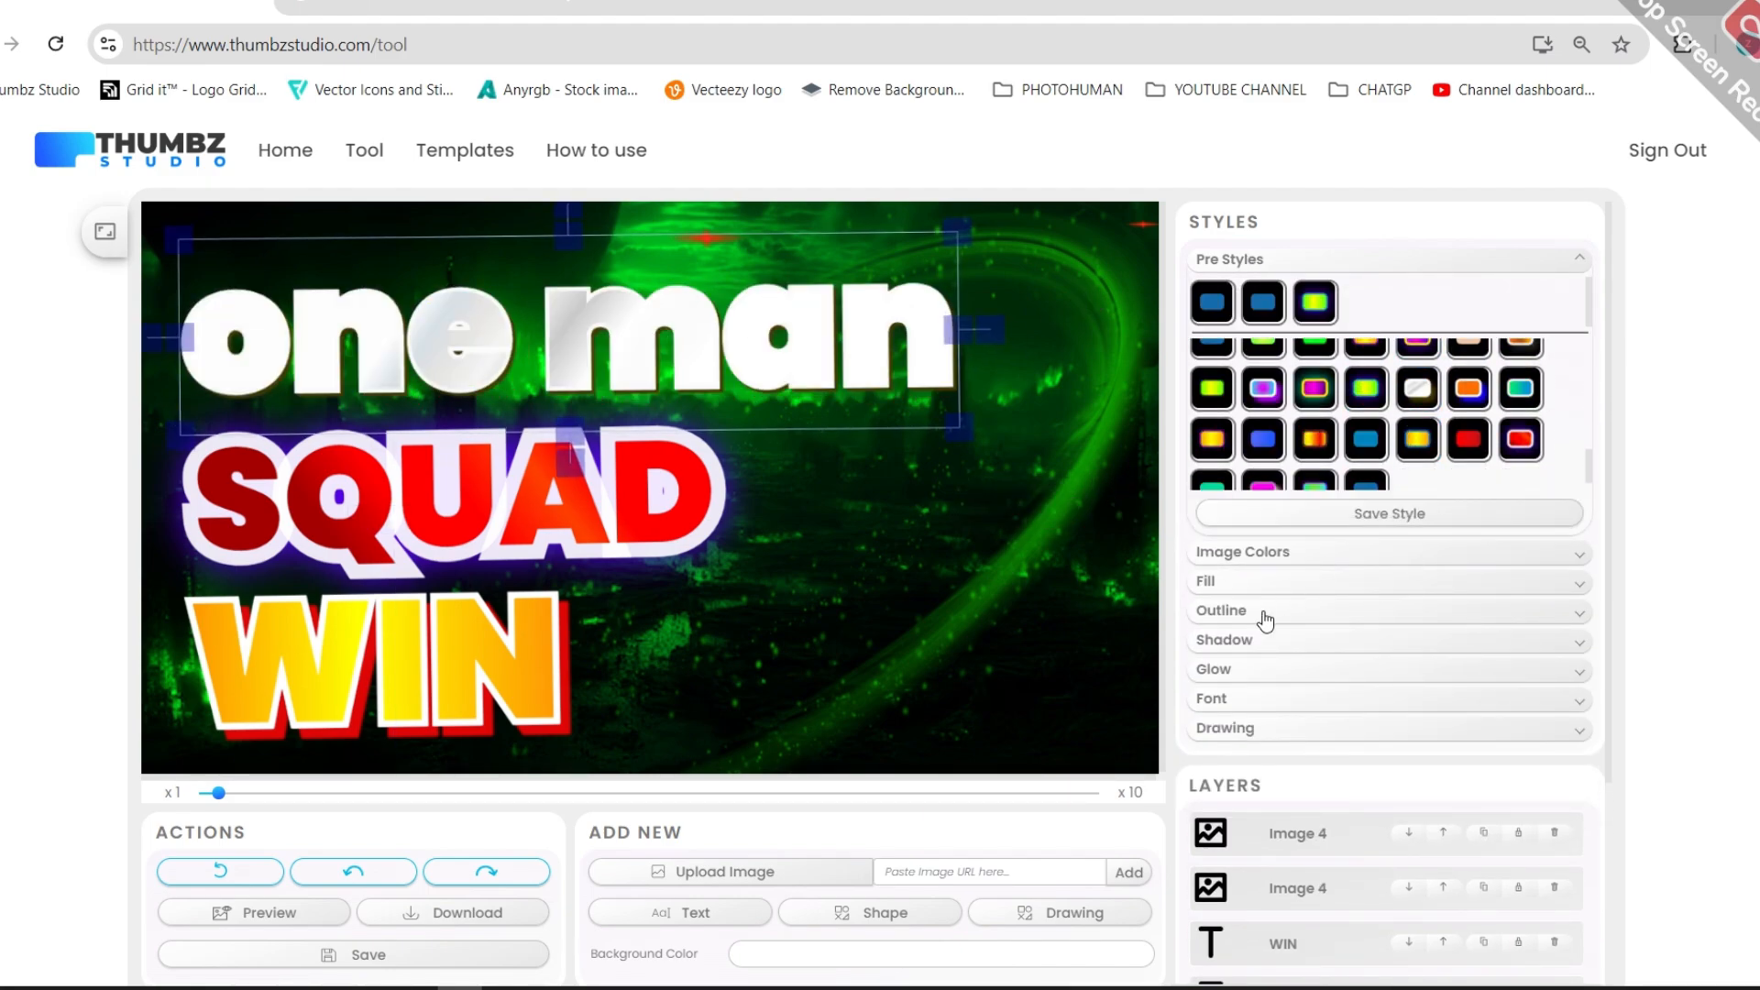
Step: Turn off the outline of the "one man" text and give it a black shadow with slight feather
left_click(1264, 612)
left_click(1379, 383)
left_click(1288, 488)
left_click(1383, 449)
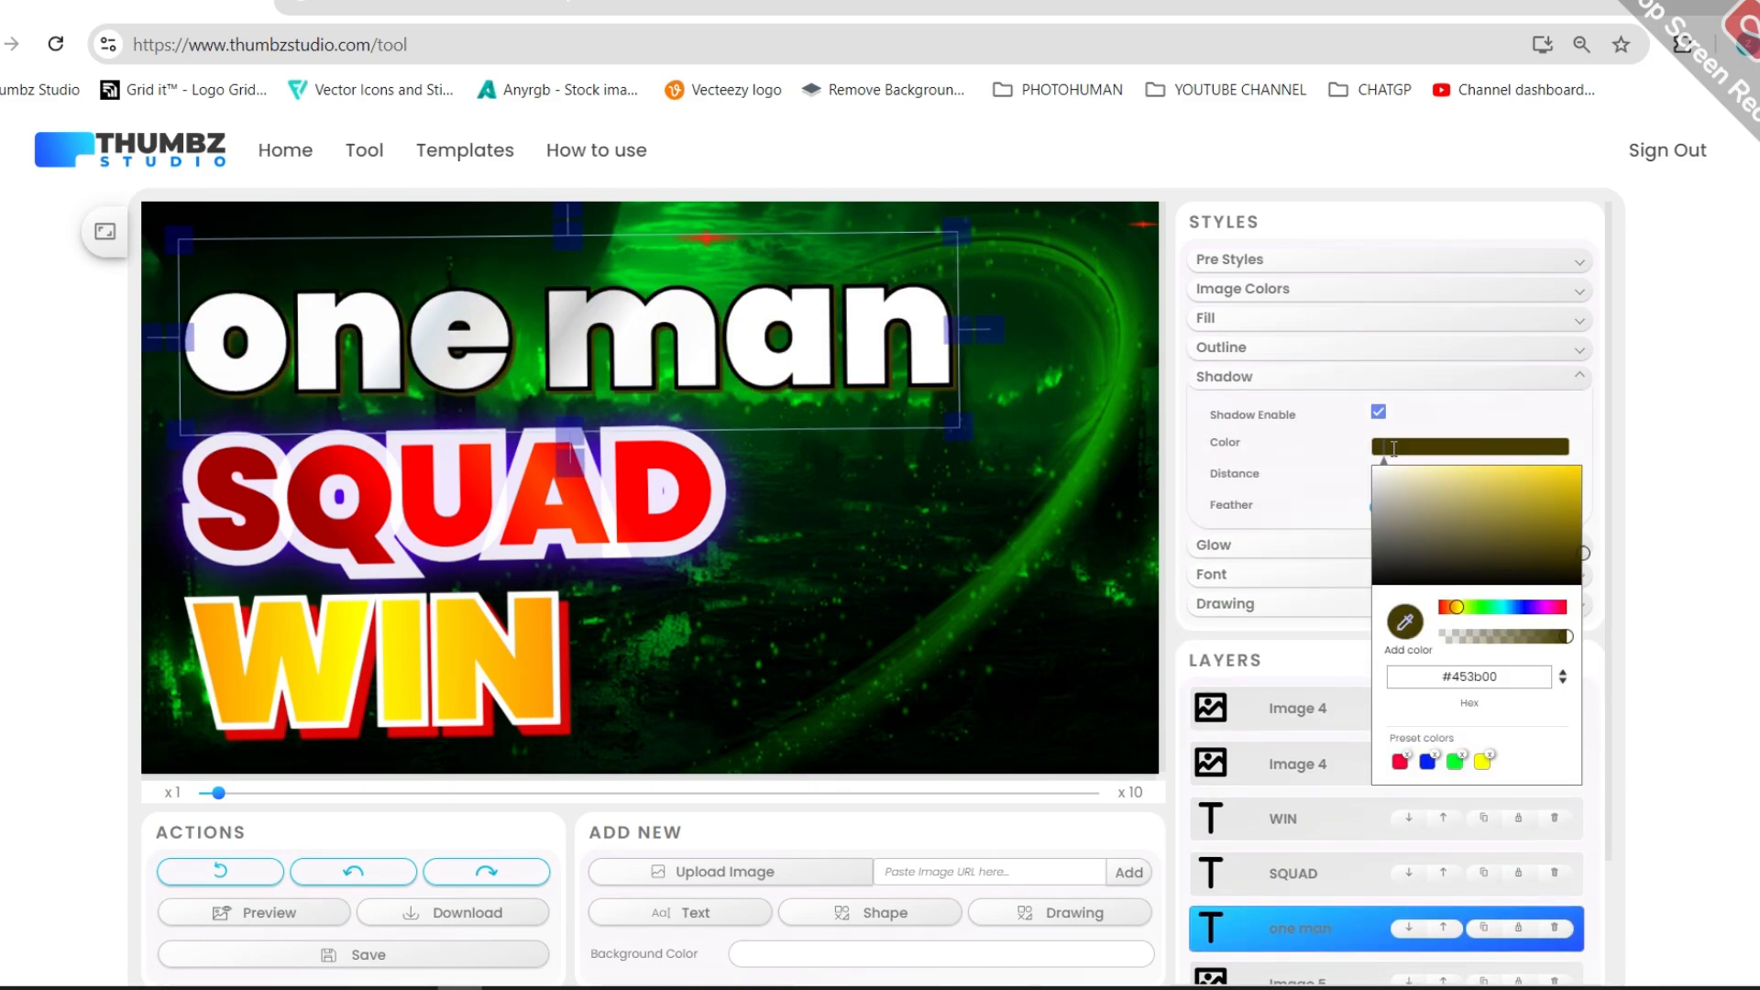
left_click_drag(1383, 472, 1352, 708)
left_click(1355, 461)
left_click_drag(1379, 476, 1396, 516)
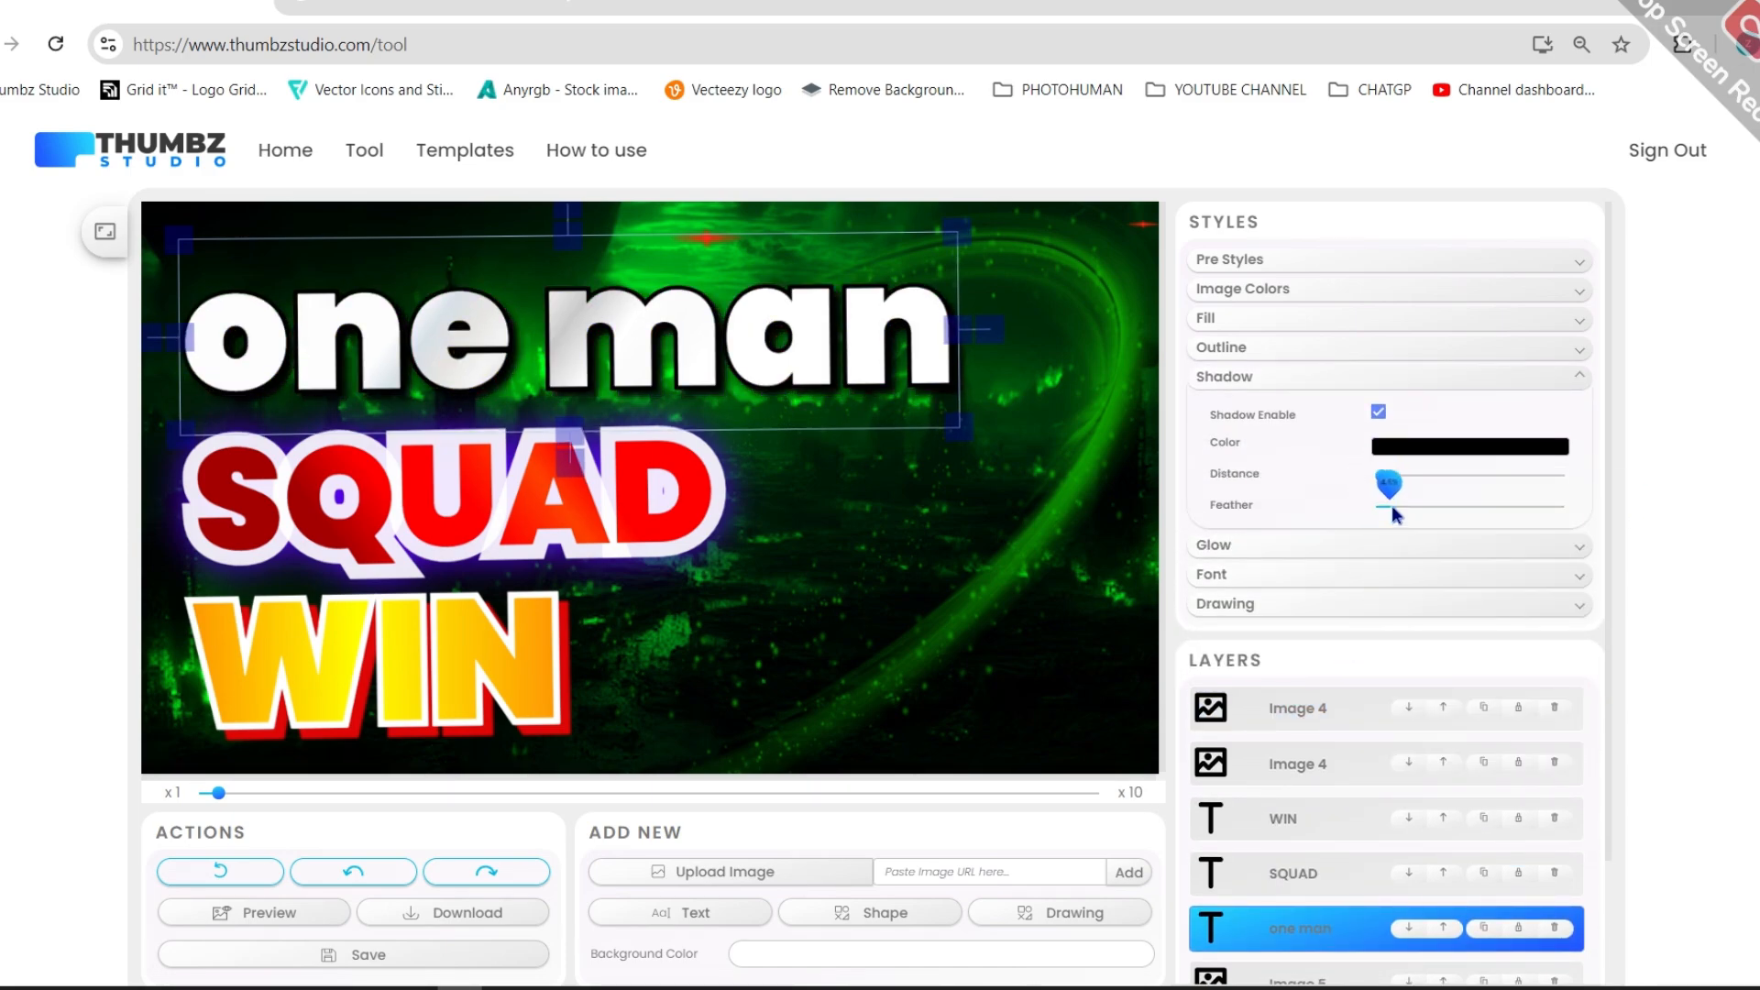
Step: Scale down the "one man" text and place it just above the SQUAD line
left_click_drag(950, 235, 683, 301)
left_click_drag(554, 519, 553, 508)
Step: Check the reference thumbnails in the image search results and replace the SQUAD text with "ARMY"
left_click(422, 5)
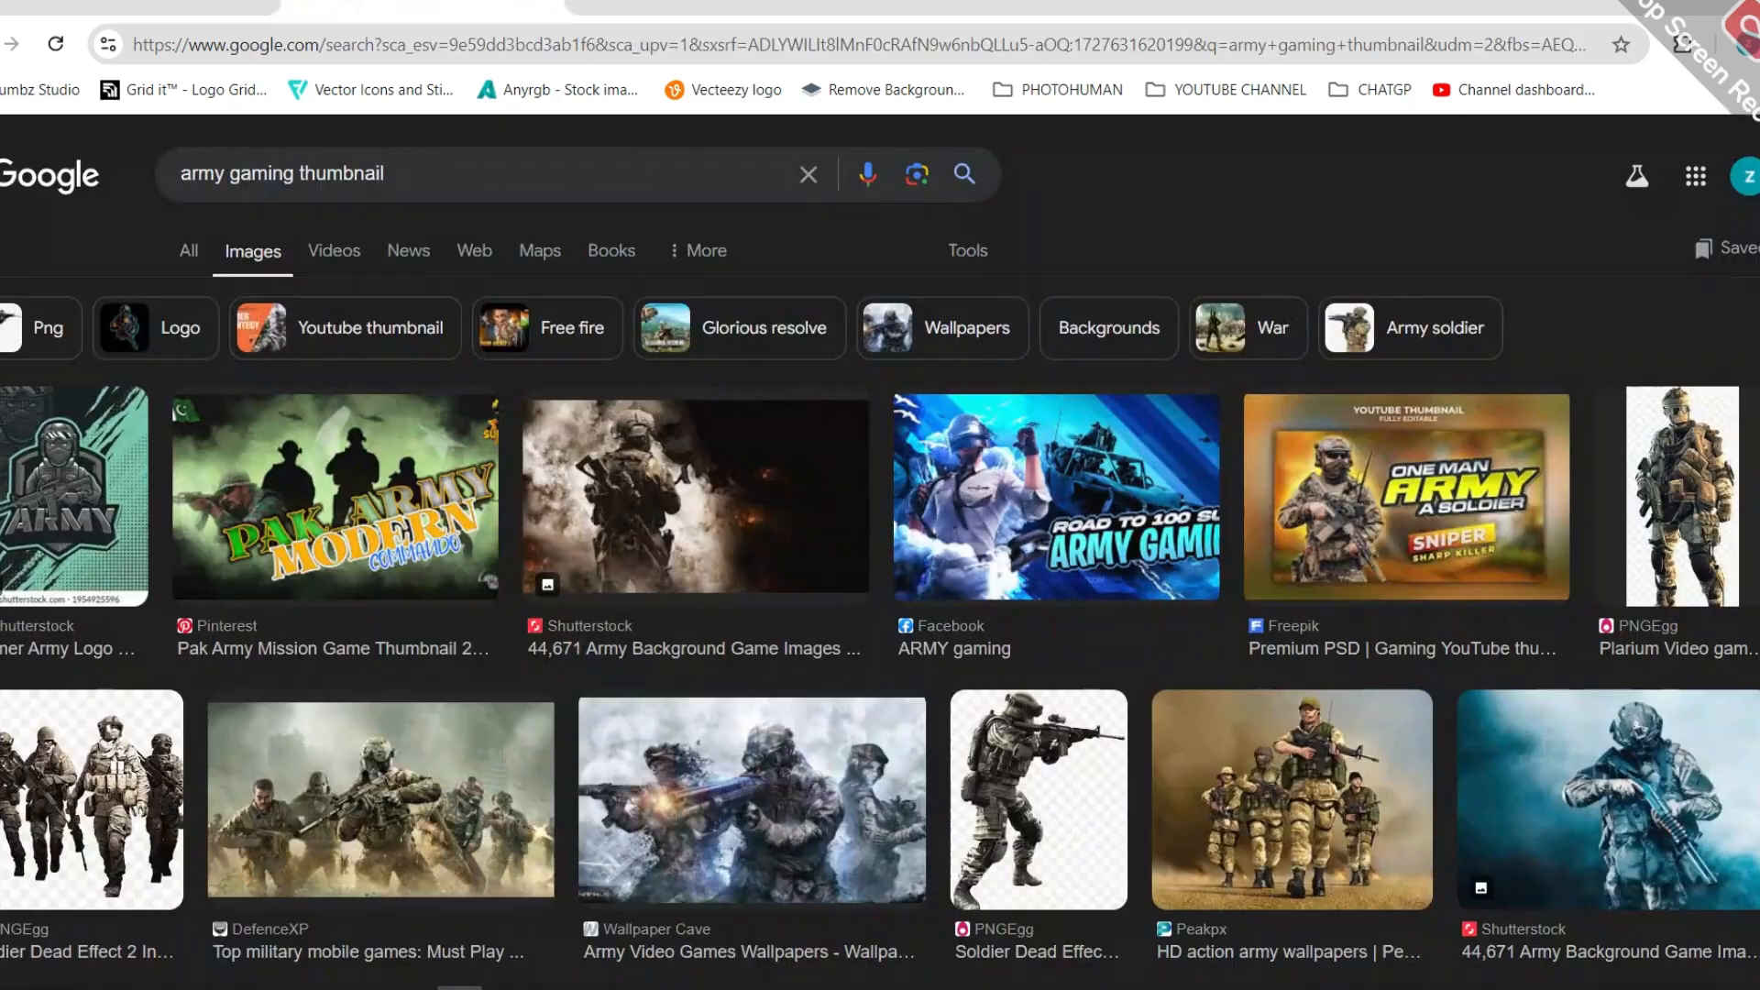
left_click(138, 4)
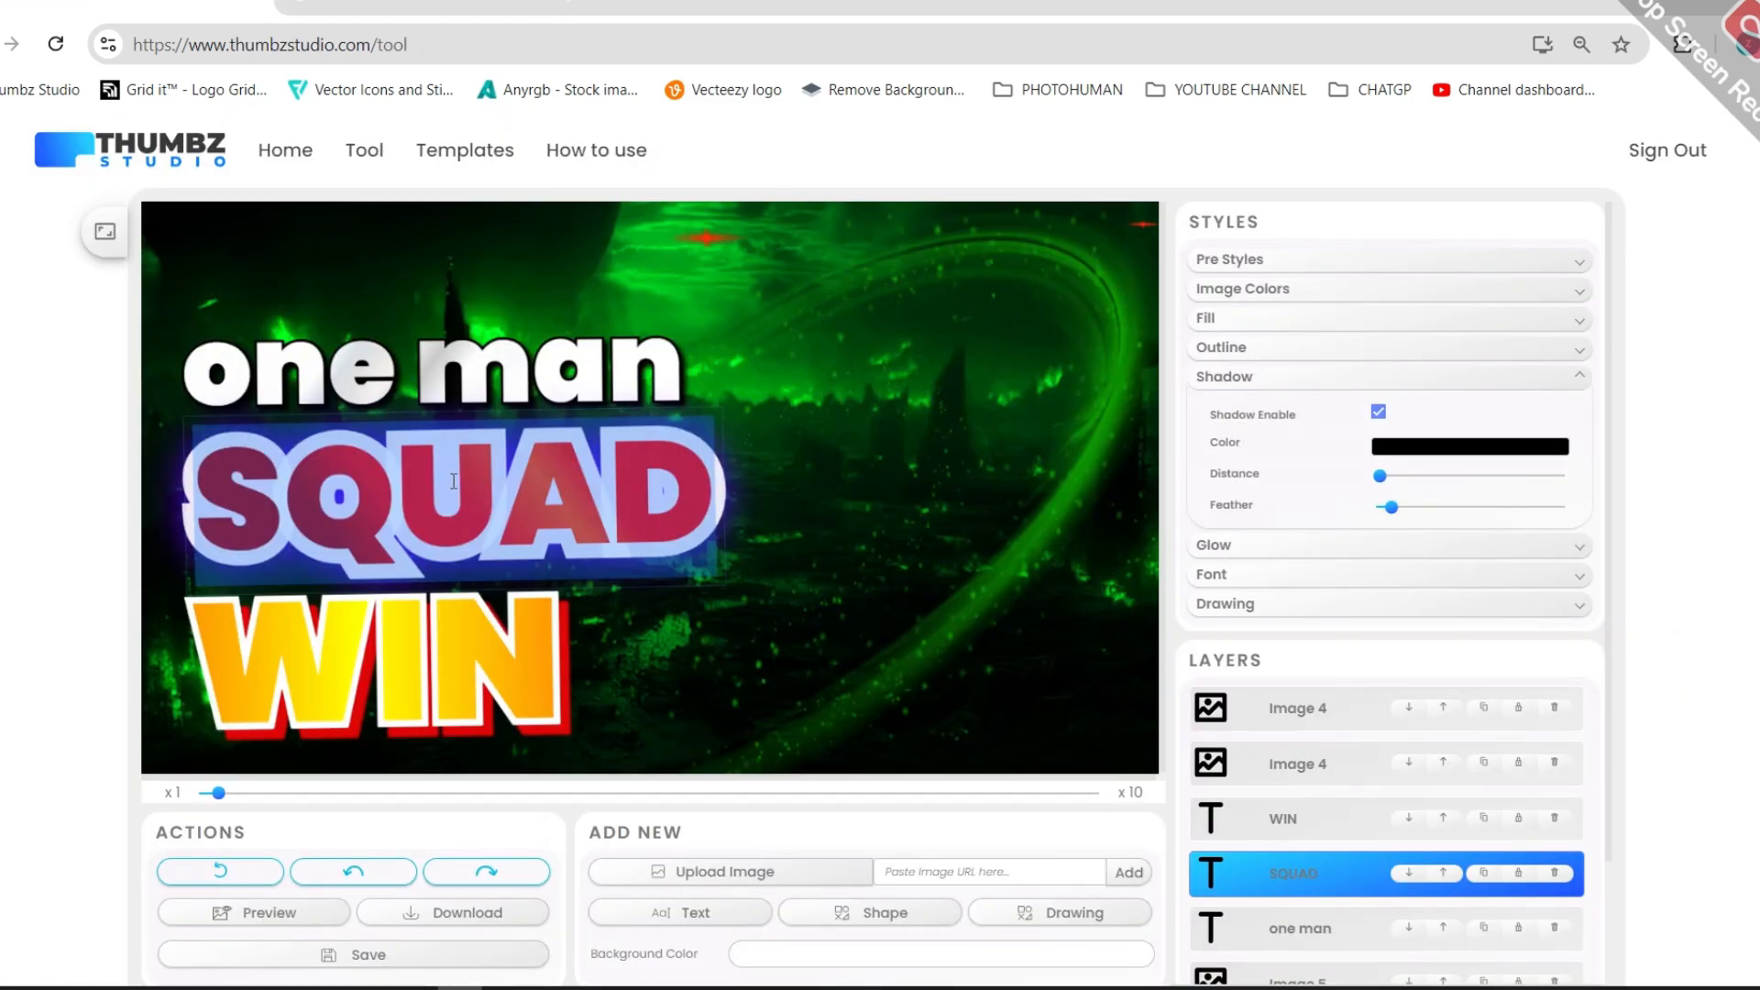
type("a")
key("BackSpace")
type("ARMY")
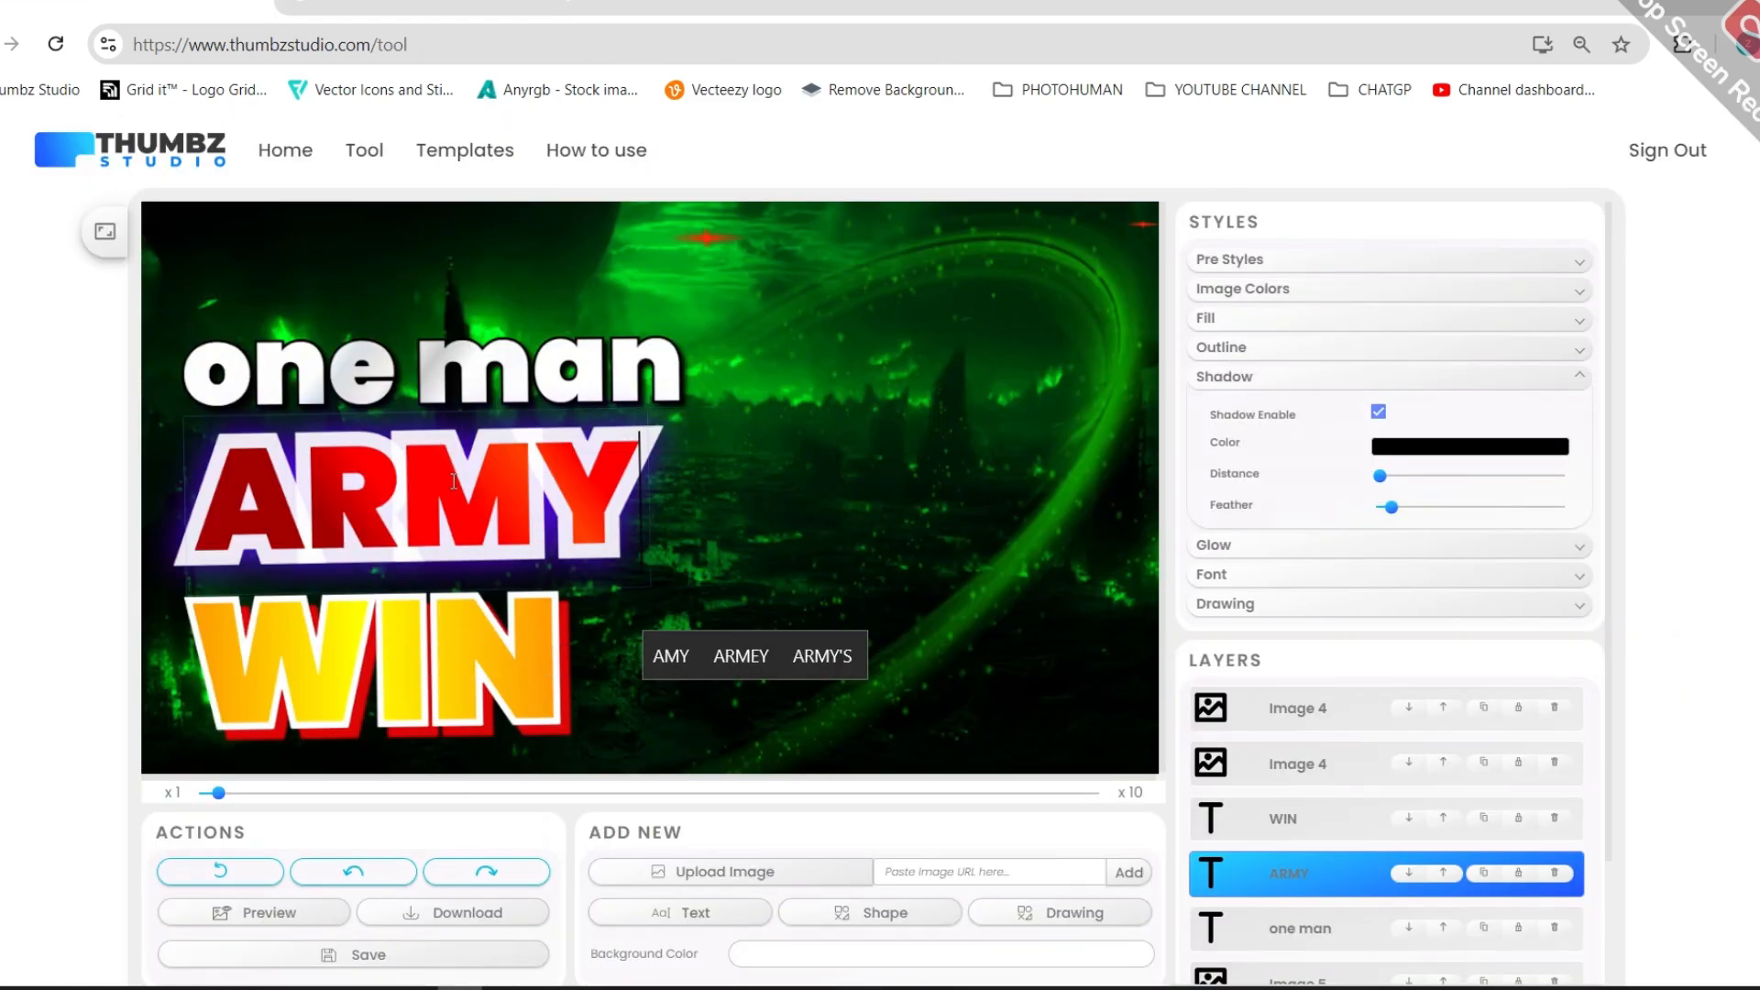
Step: Retype the first text line in capitals as "ONE MAN" and scale it down to be narrower than ARMY
double_click(569, 366)
type("ONE MAN")
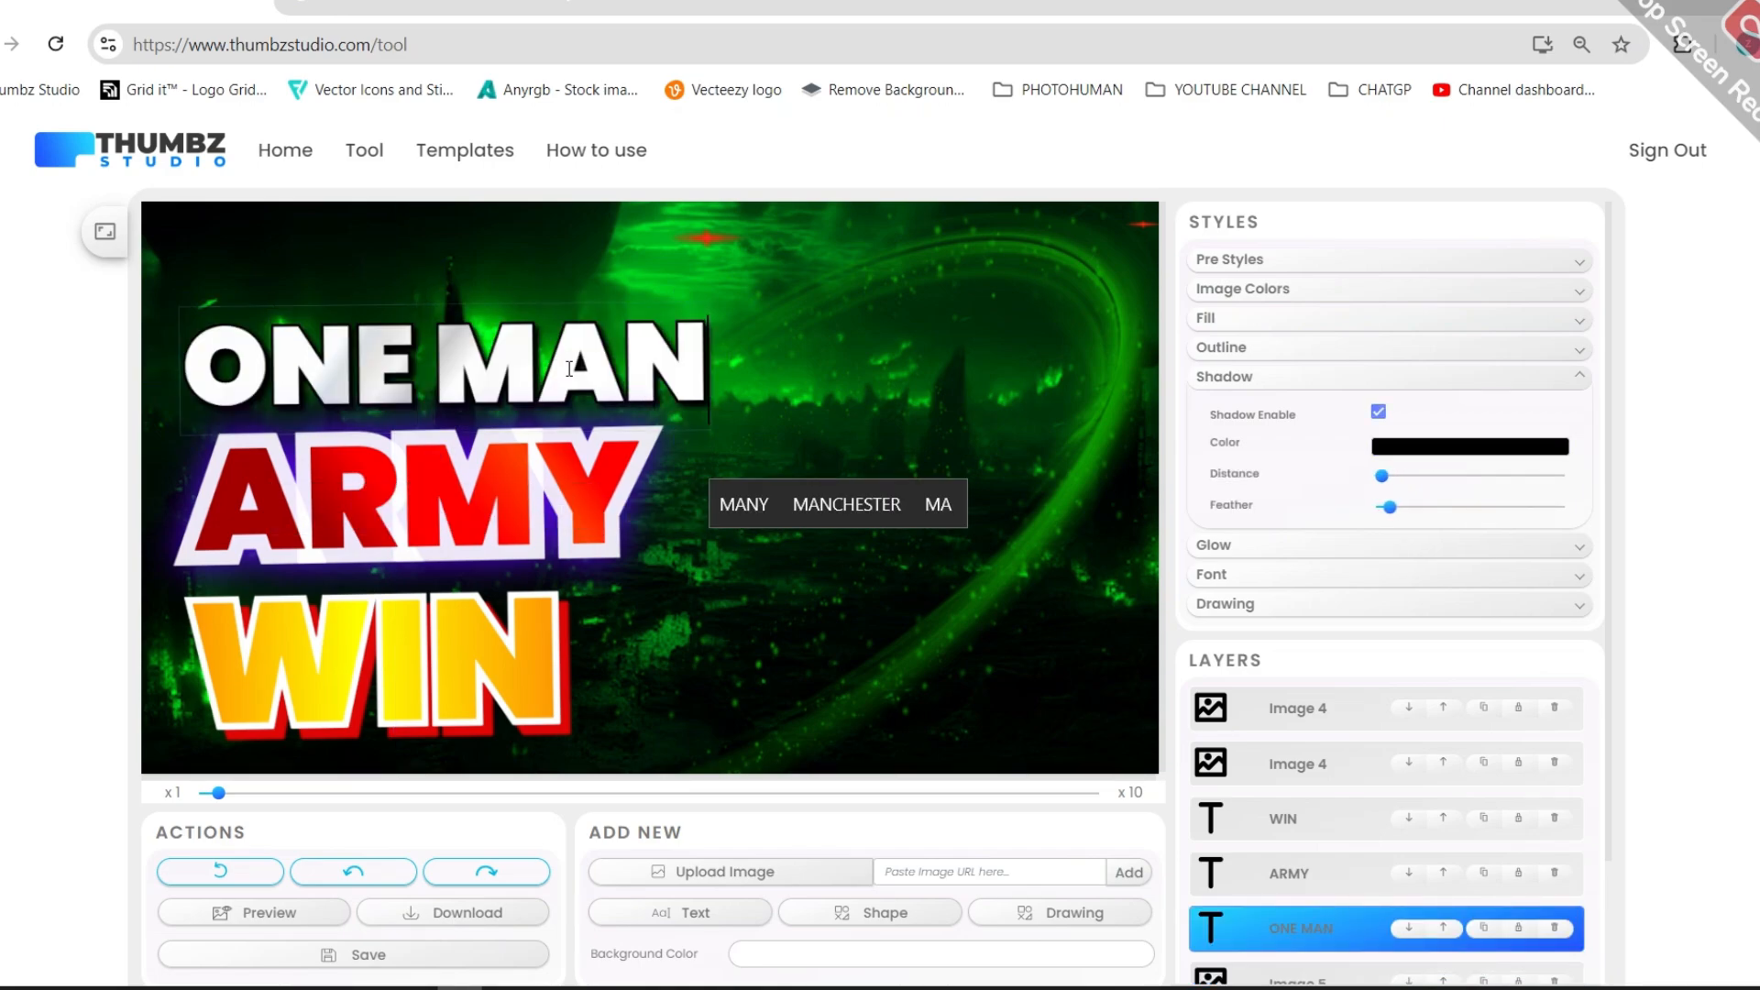
key("Escape")
left_click_drag(649, 318, 601, 330)
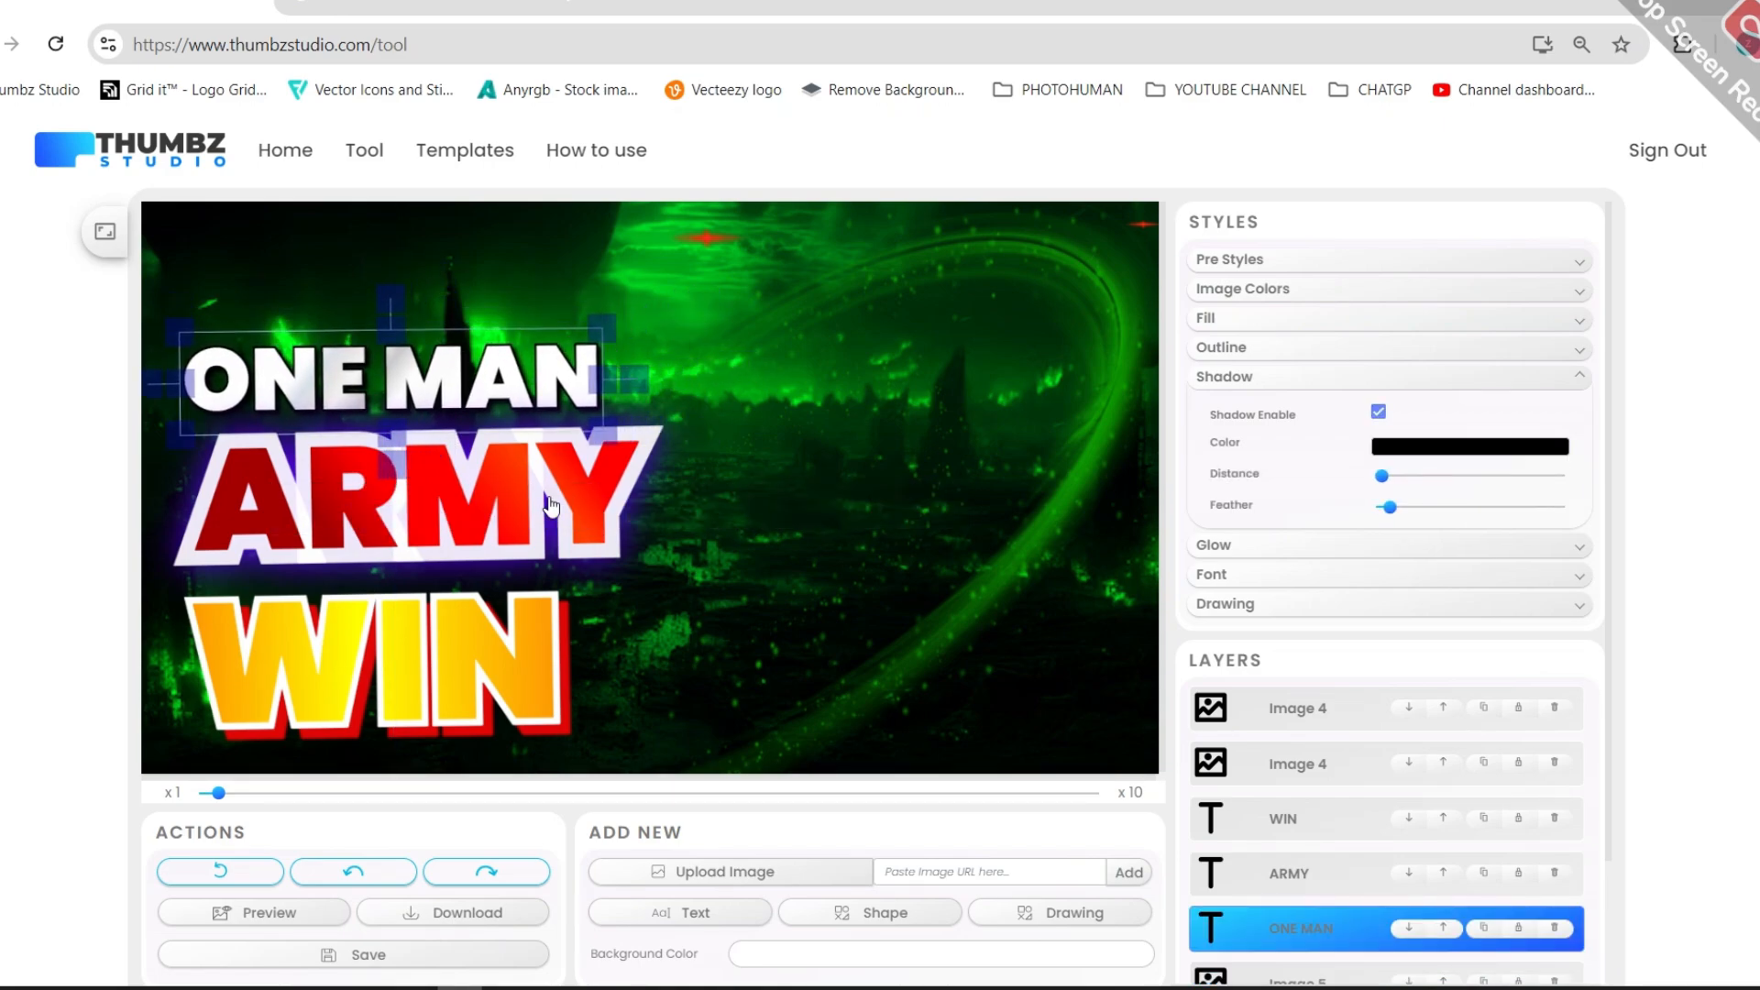
Step: Enlarge the ARMY text slightly and nudge it into place below ONE MAN
left_click(609, 476)
left_click_drag(649, 409, 704, 390)
left_click_drag(620, 464, 616, 472)
Step: Try golden gradient pre-made styles on the ARMY text, first with a purple outline, then with a white one
left_click(1463, 261)
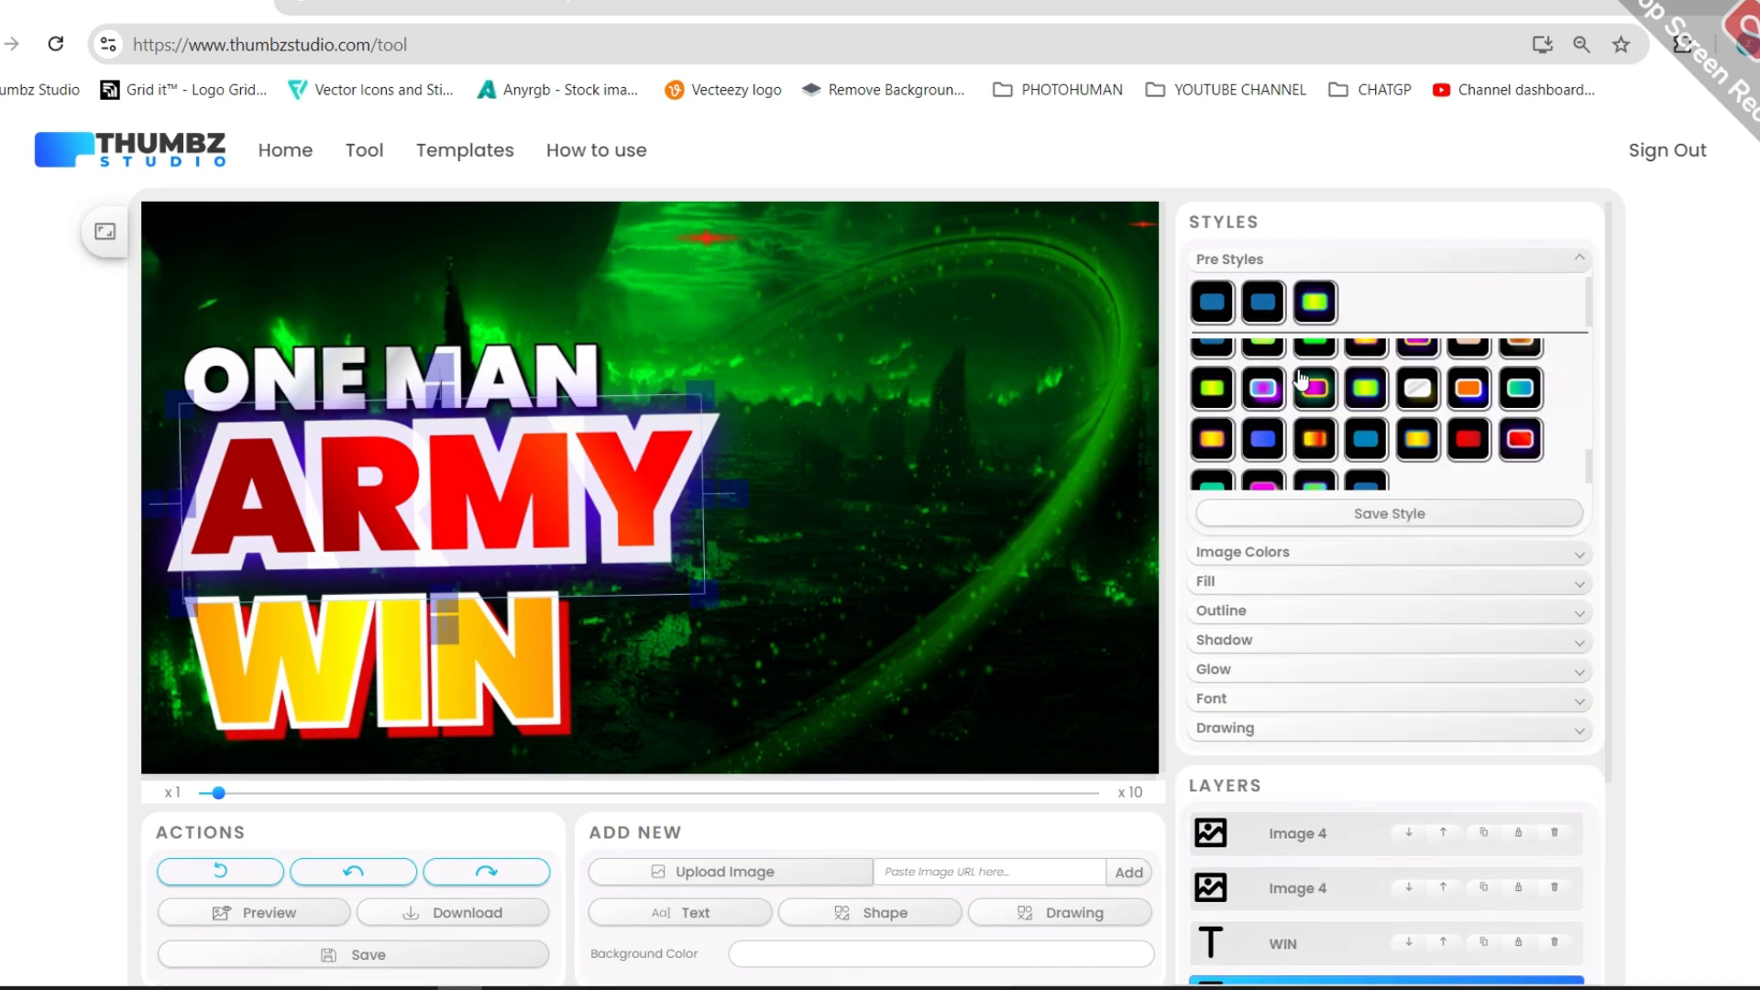
left_click(1315, 412)
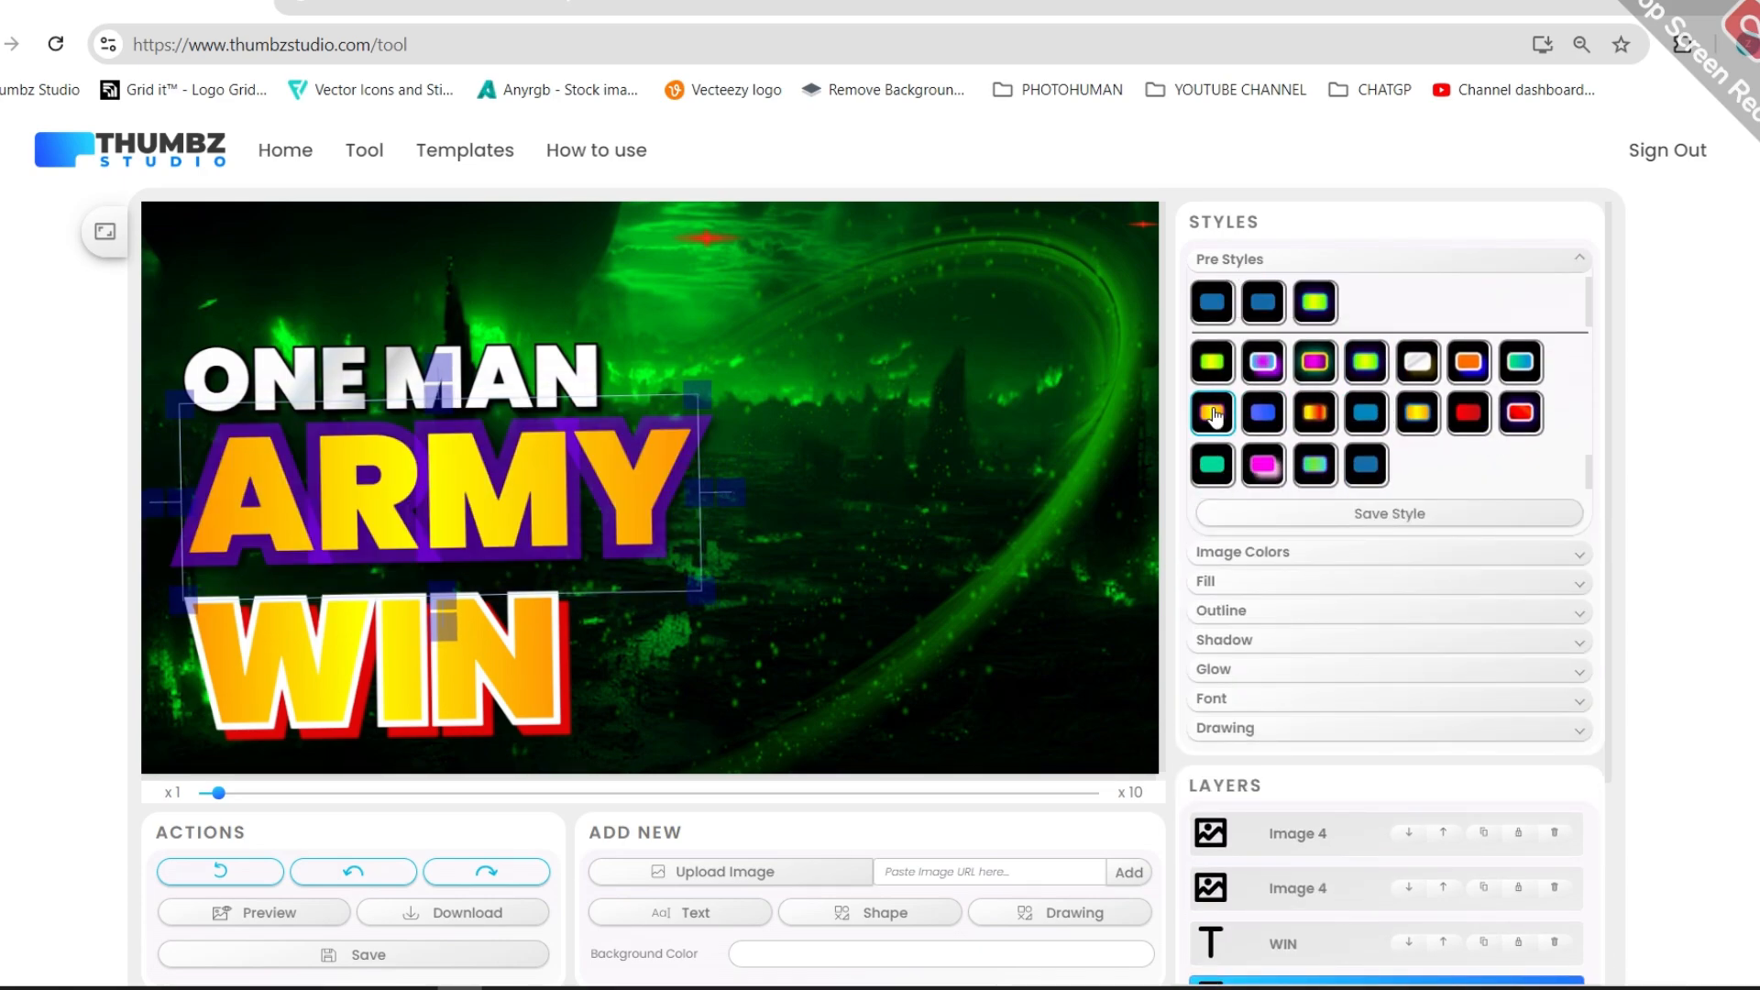
scroll(1411, 403, "down", 3)
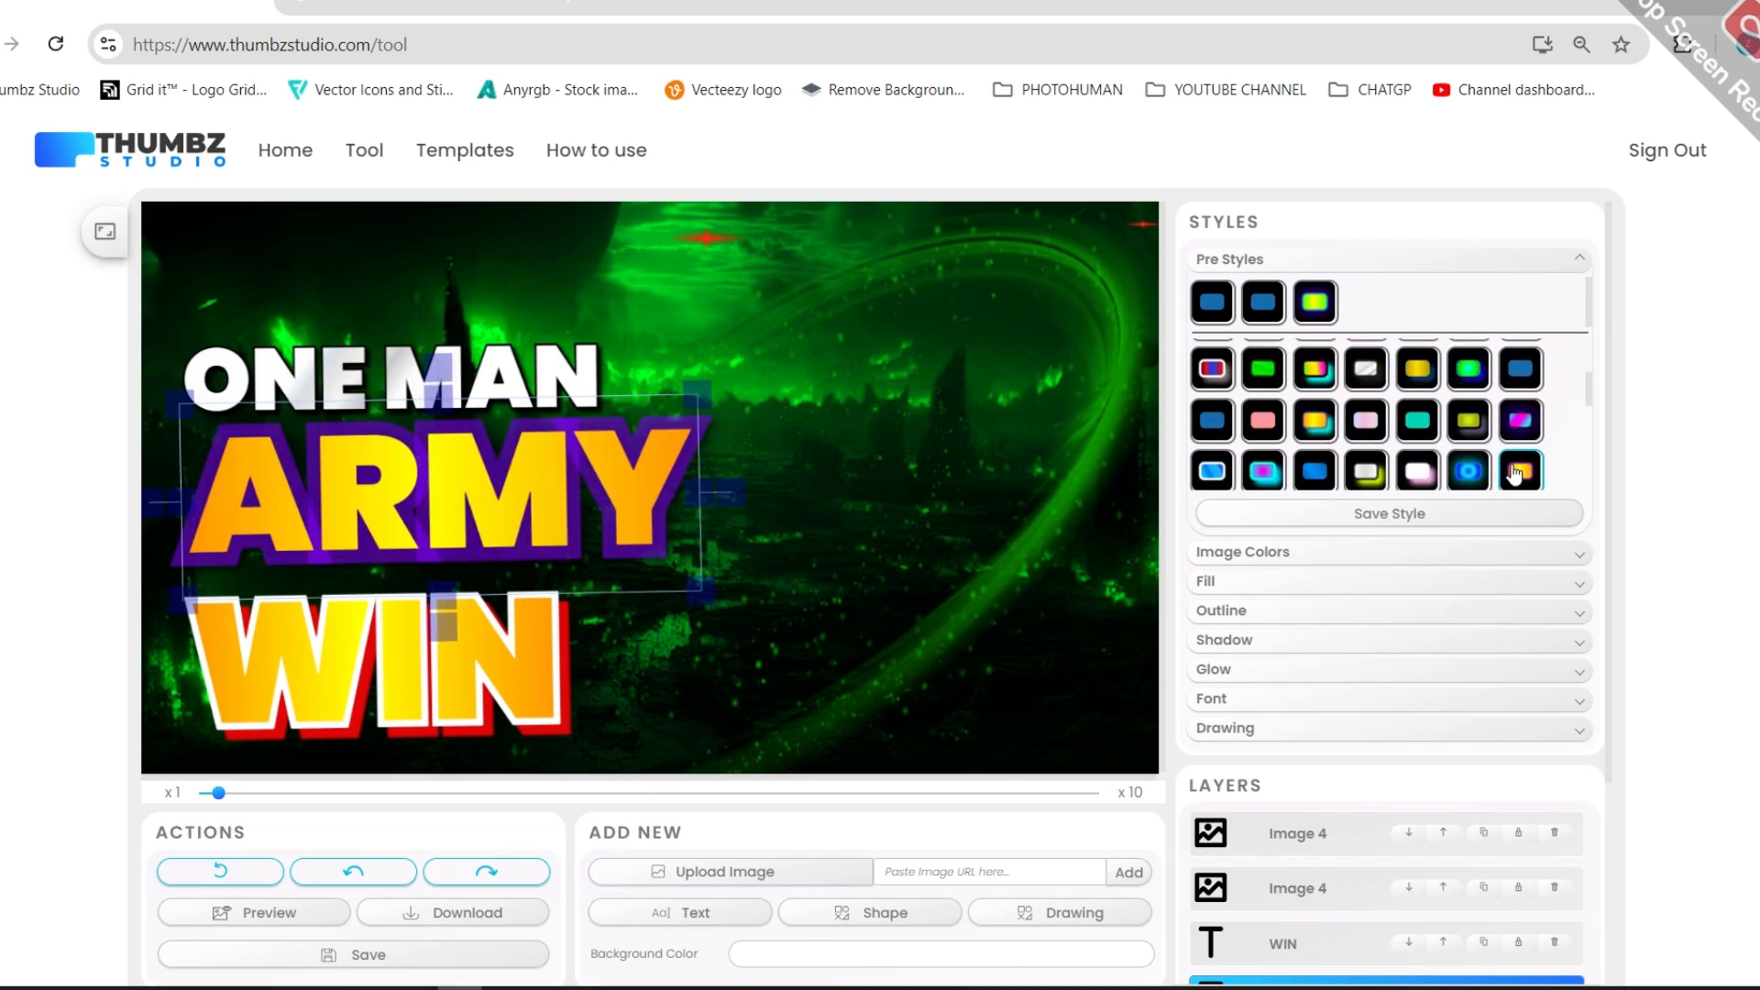
left_click(1201, 452)
Step: Enlarge and reposition the ARMY text, and apply the golden gradient style with a purple outline
left_click_drag(677, 389, 766, 354)
left_click_drag(709, 435, 712, 457)
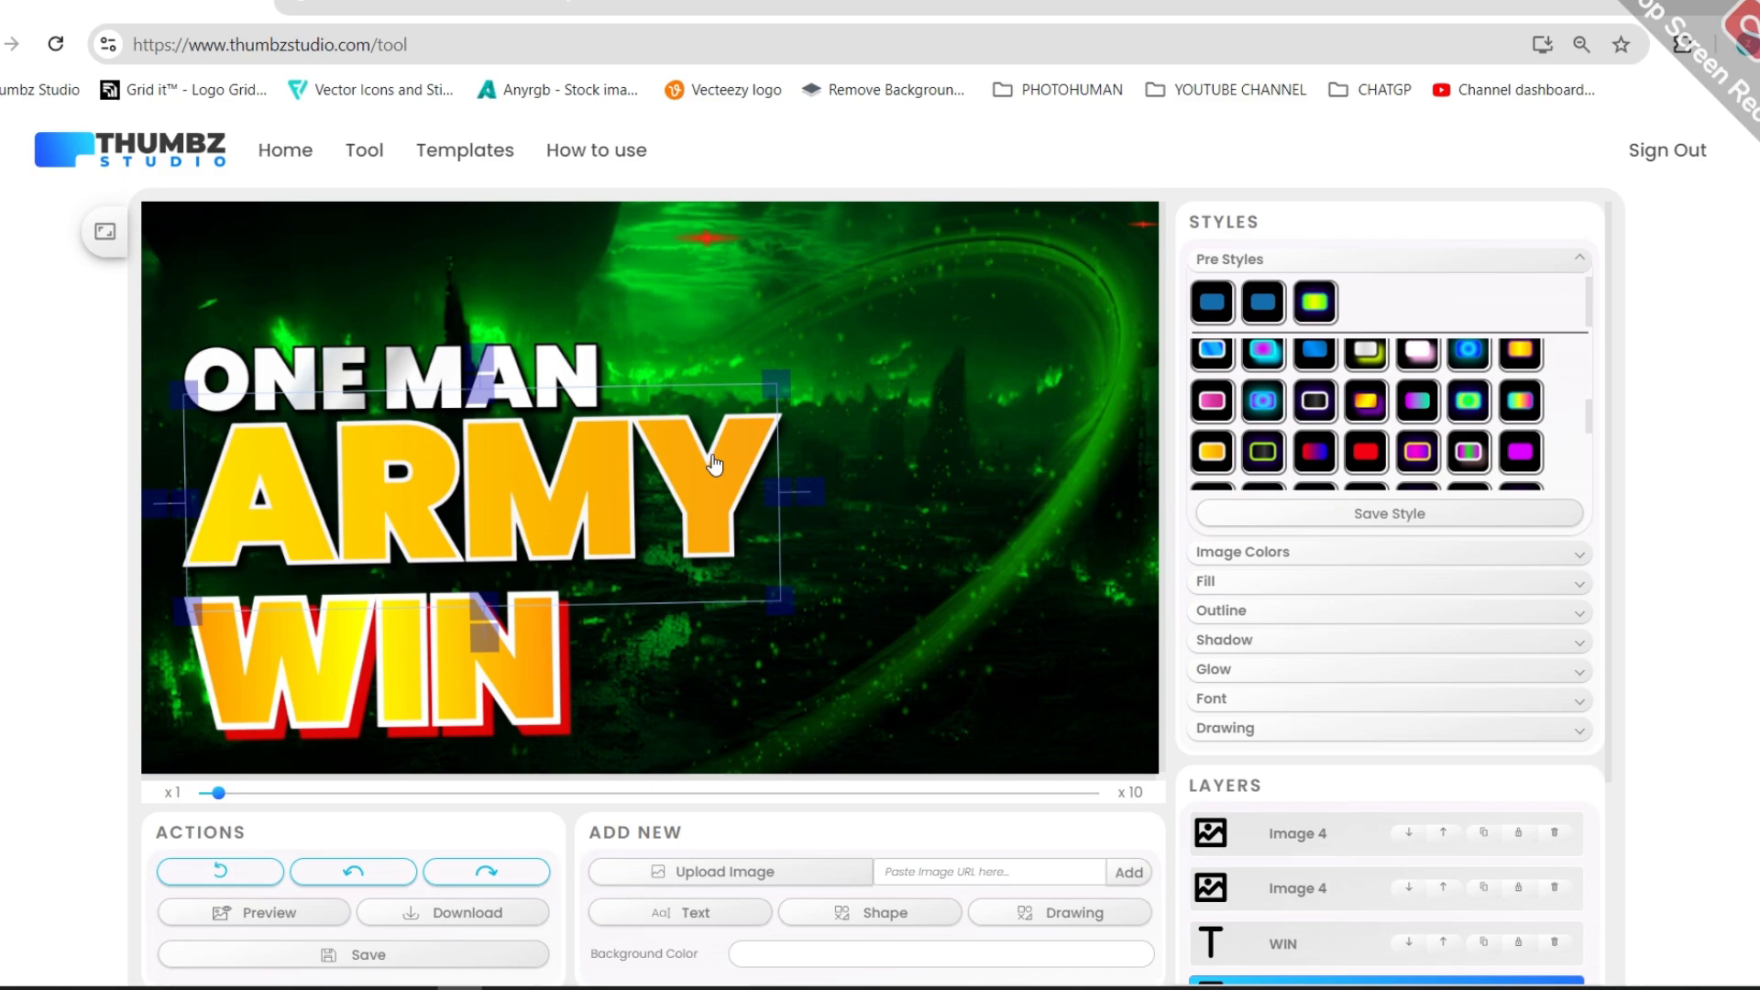
left_click(1483, 415)
Step: Replace the purple surround of the ARMY text with a black outline and a black shadow
scroll(1391, 409, "down", 2)
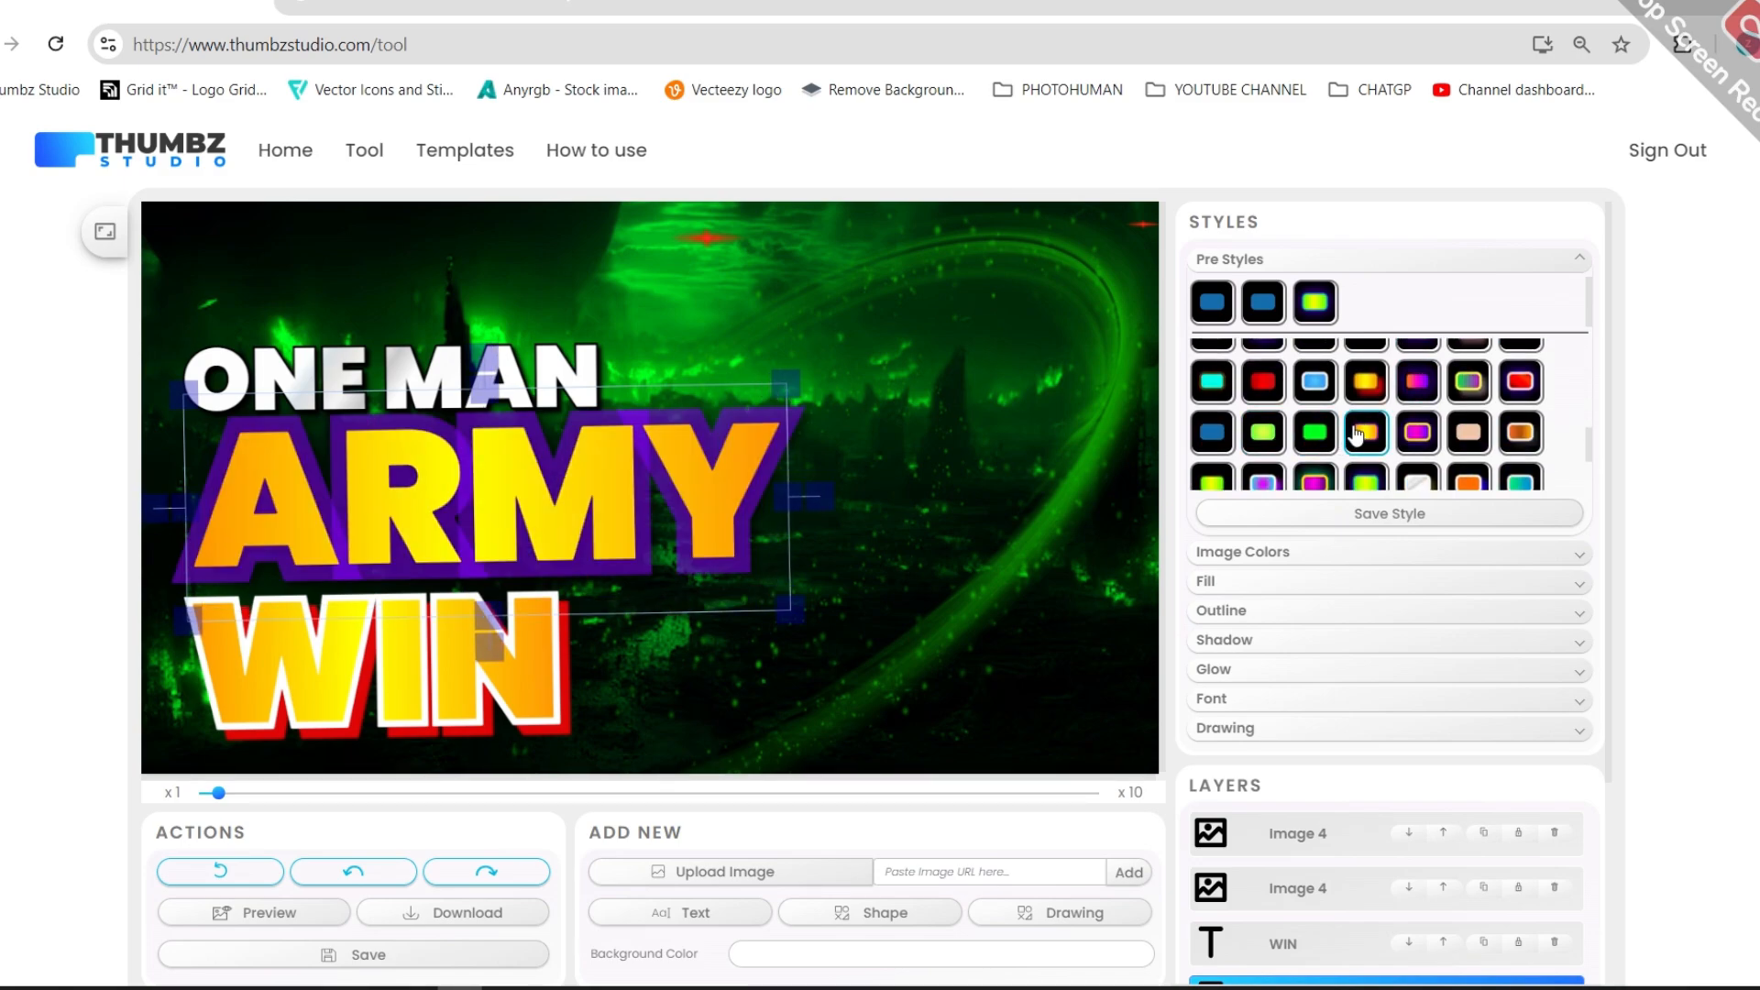
scroll(1361, 440, "down", 2)
left_click(1241, 610)
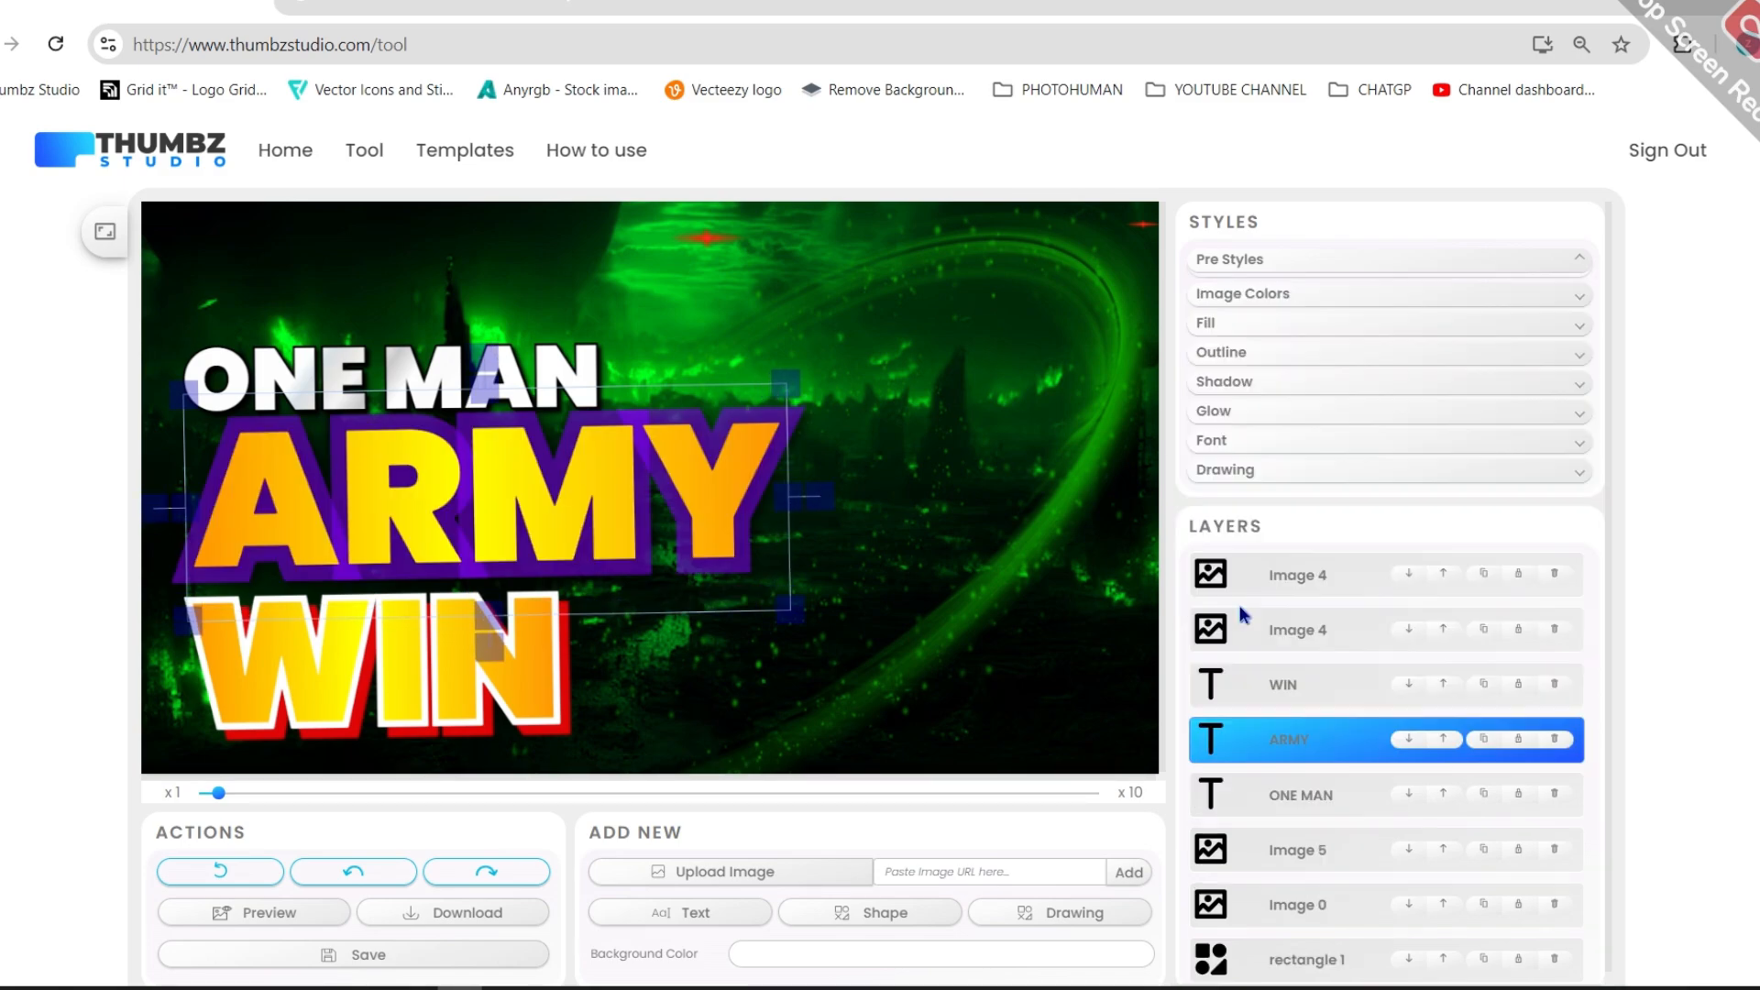
left_click(1376, 381)
left_click(1376, 381)
left_click_drag(1391, 447, 1404, 447)
left_click(1291, 488)
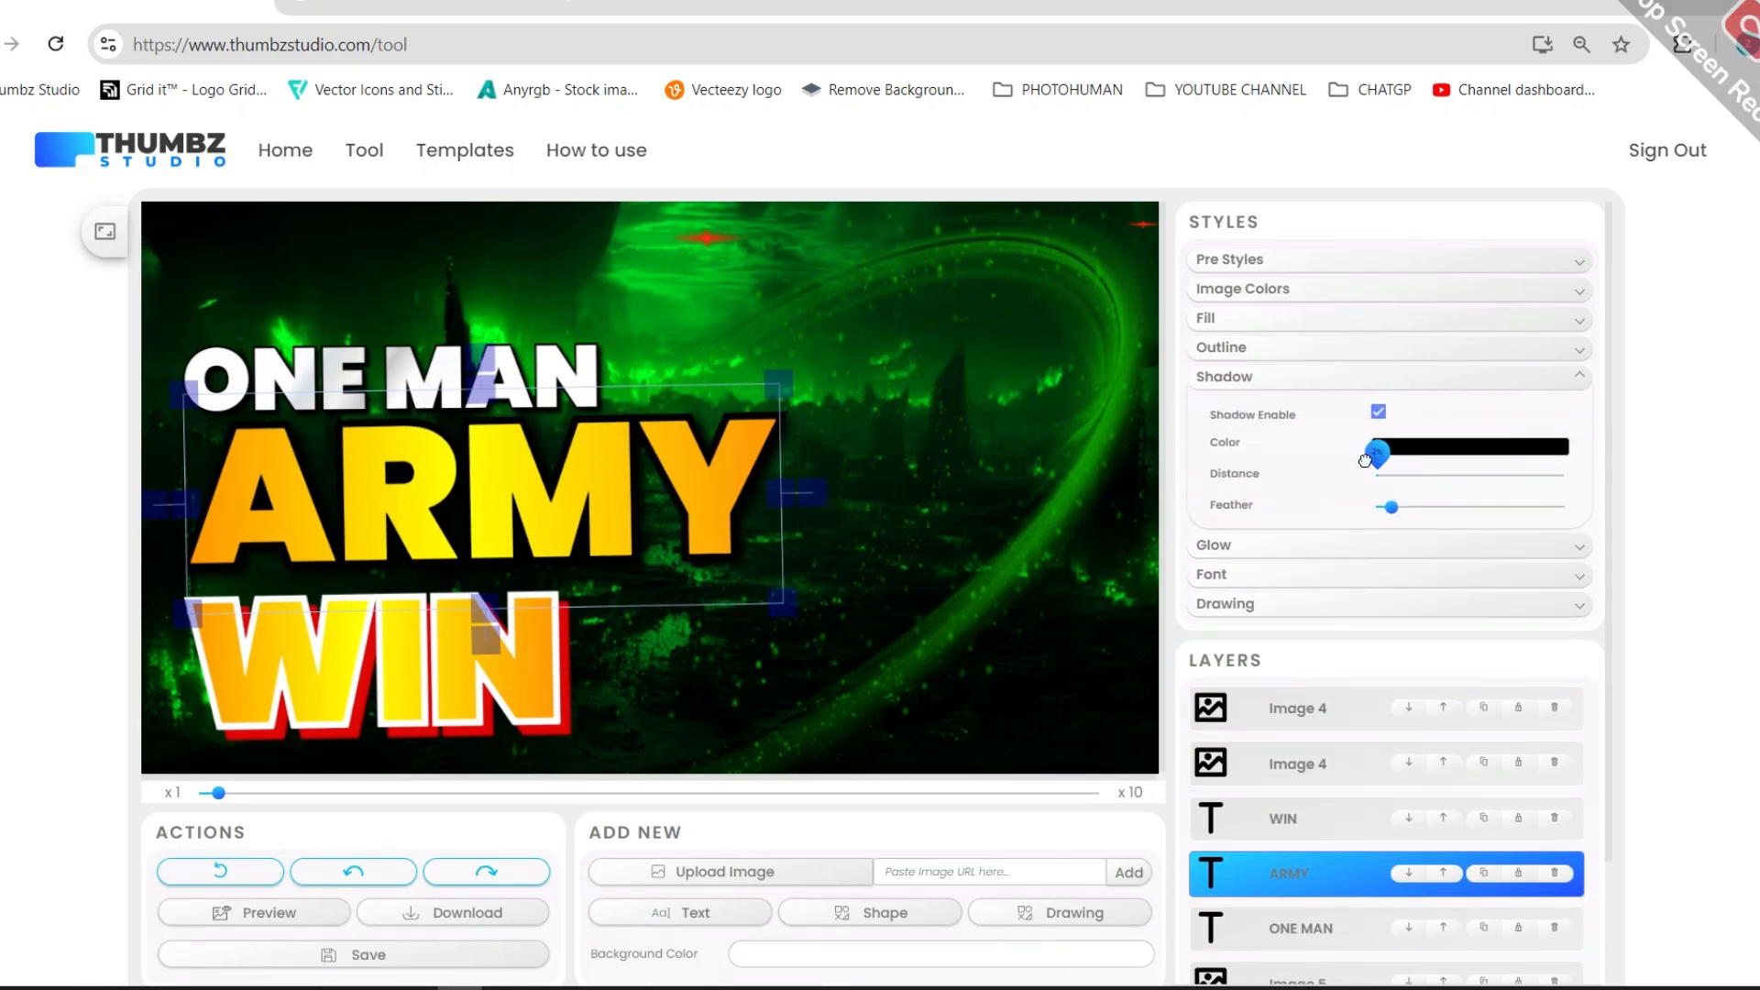
Step: Replace the WIN text with "A SOLDIER"
left_click(495, 672)
key("Delete")
left_click(431, 6)
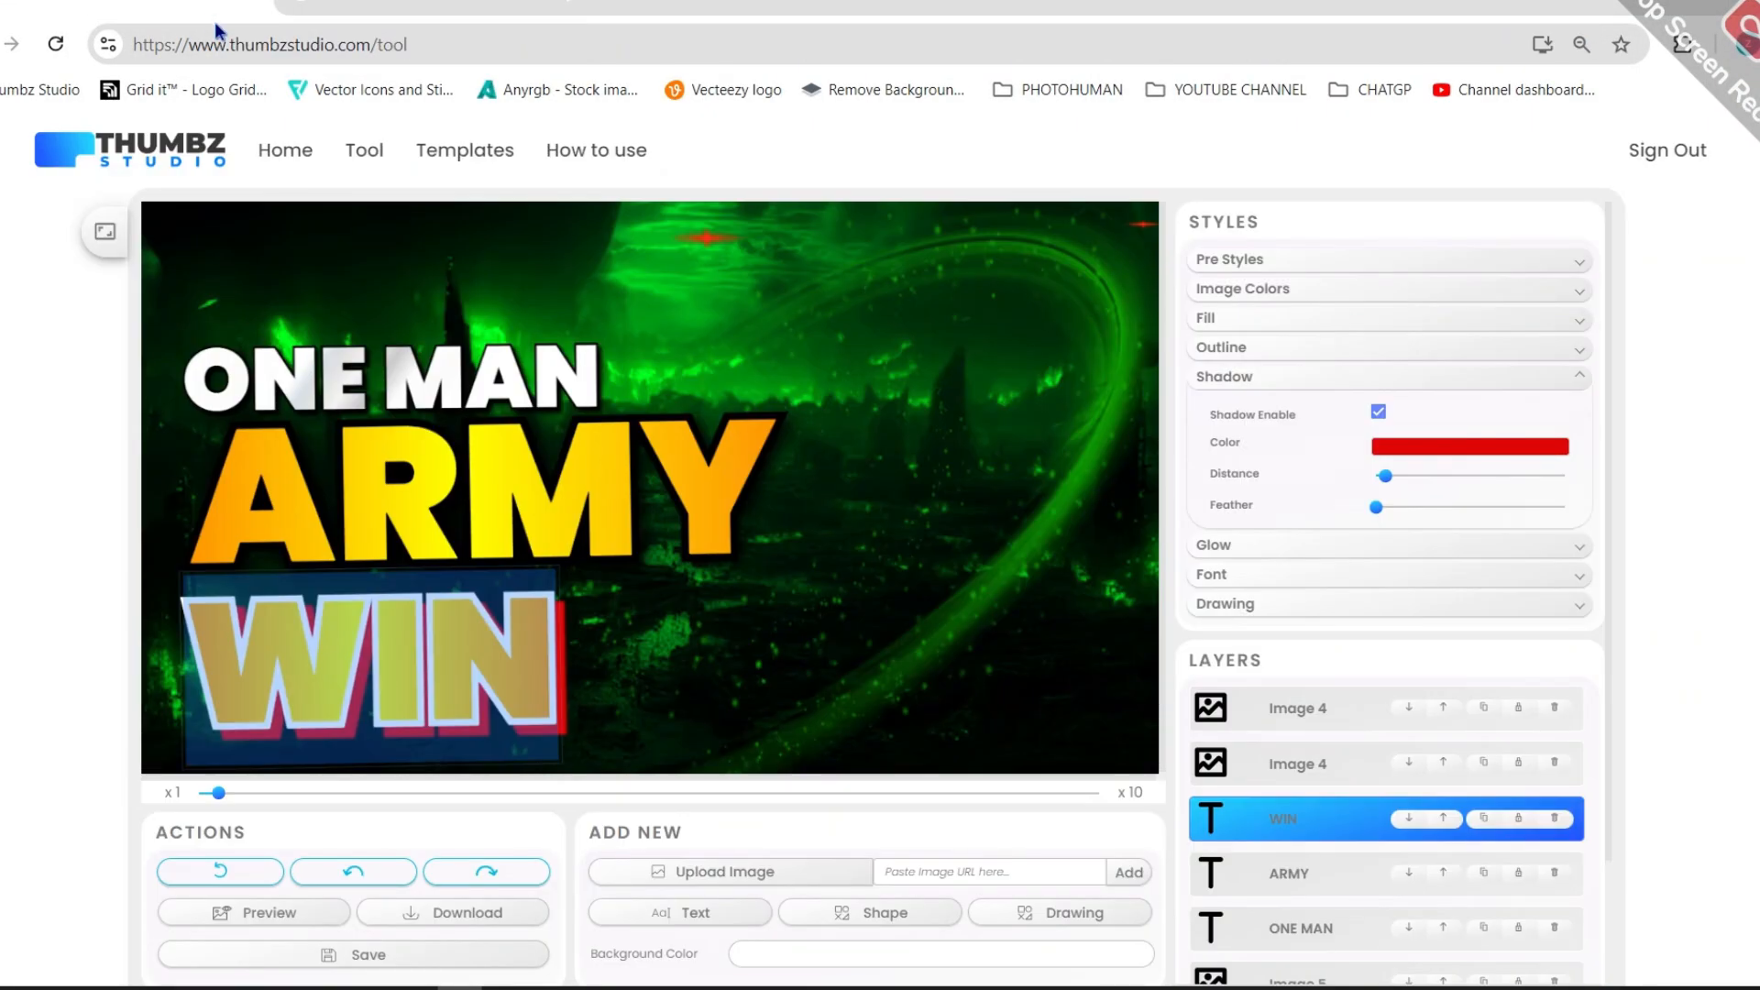
type("A")
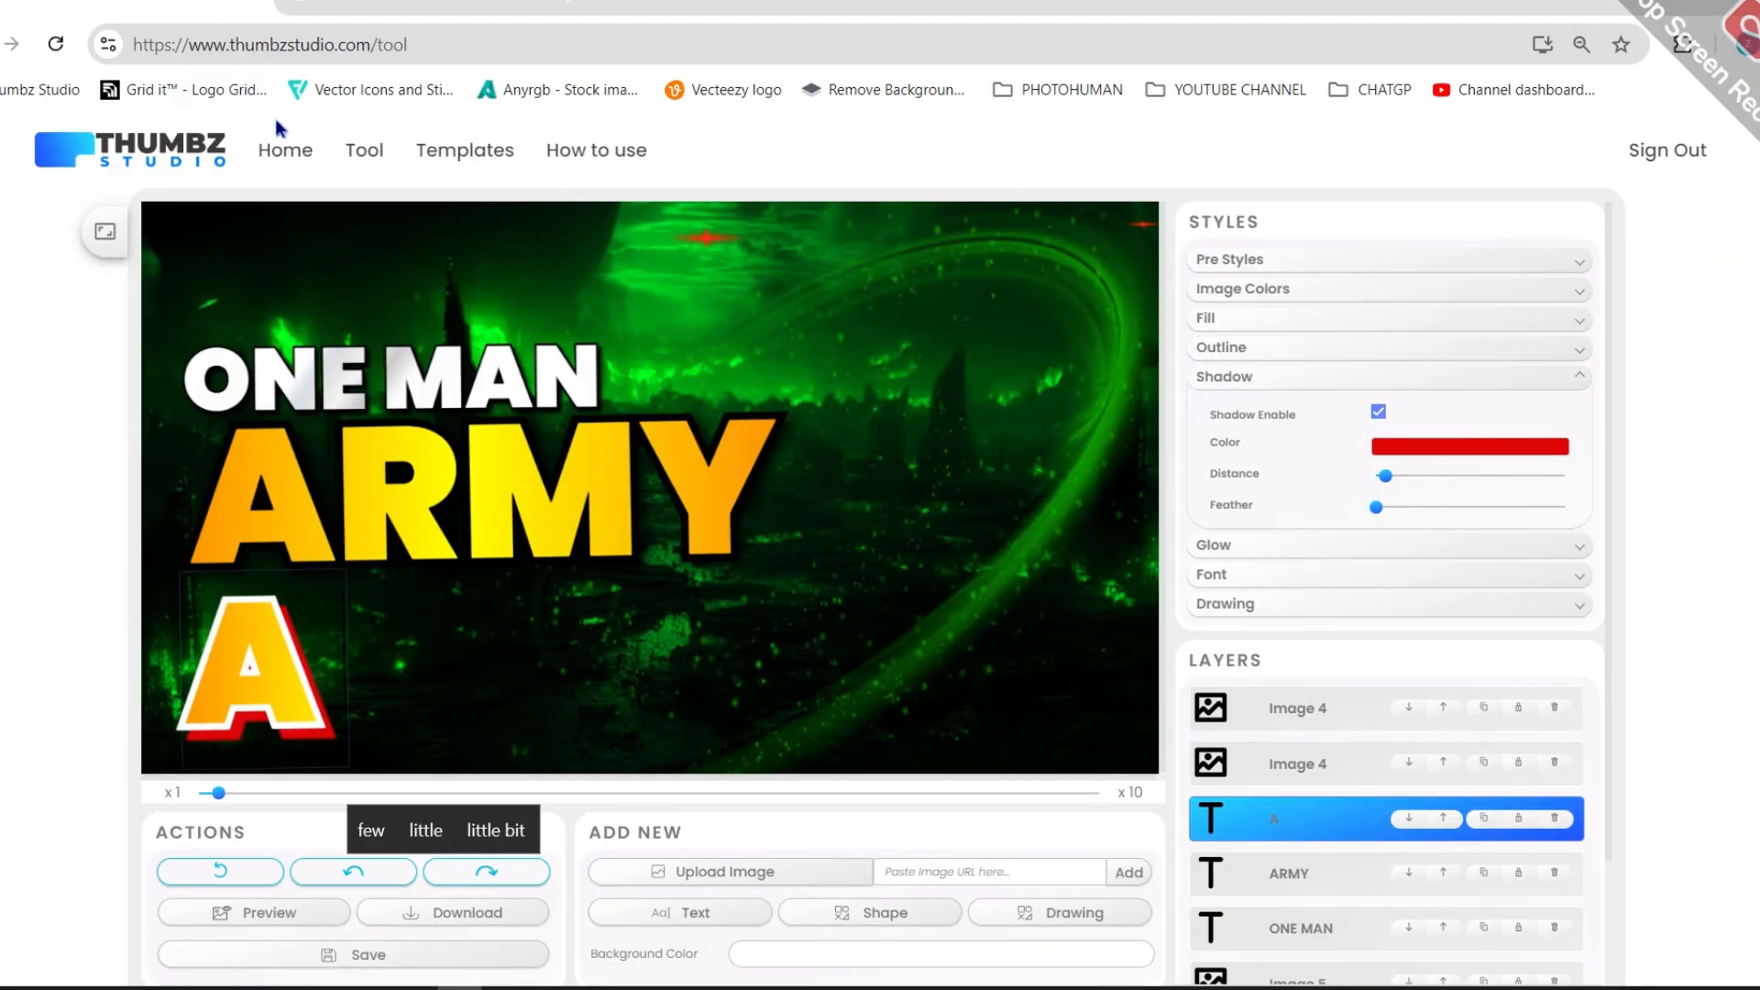
type(" SOLDI")
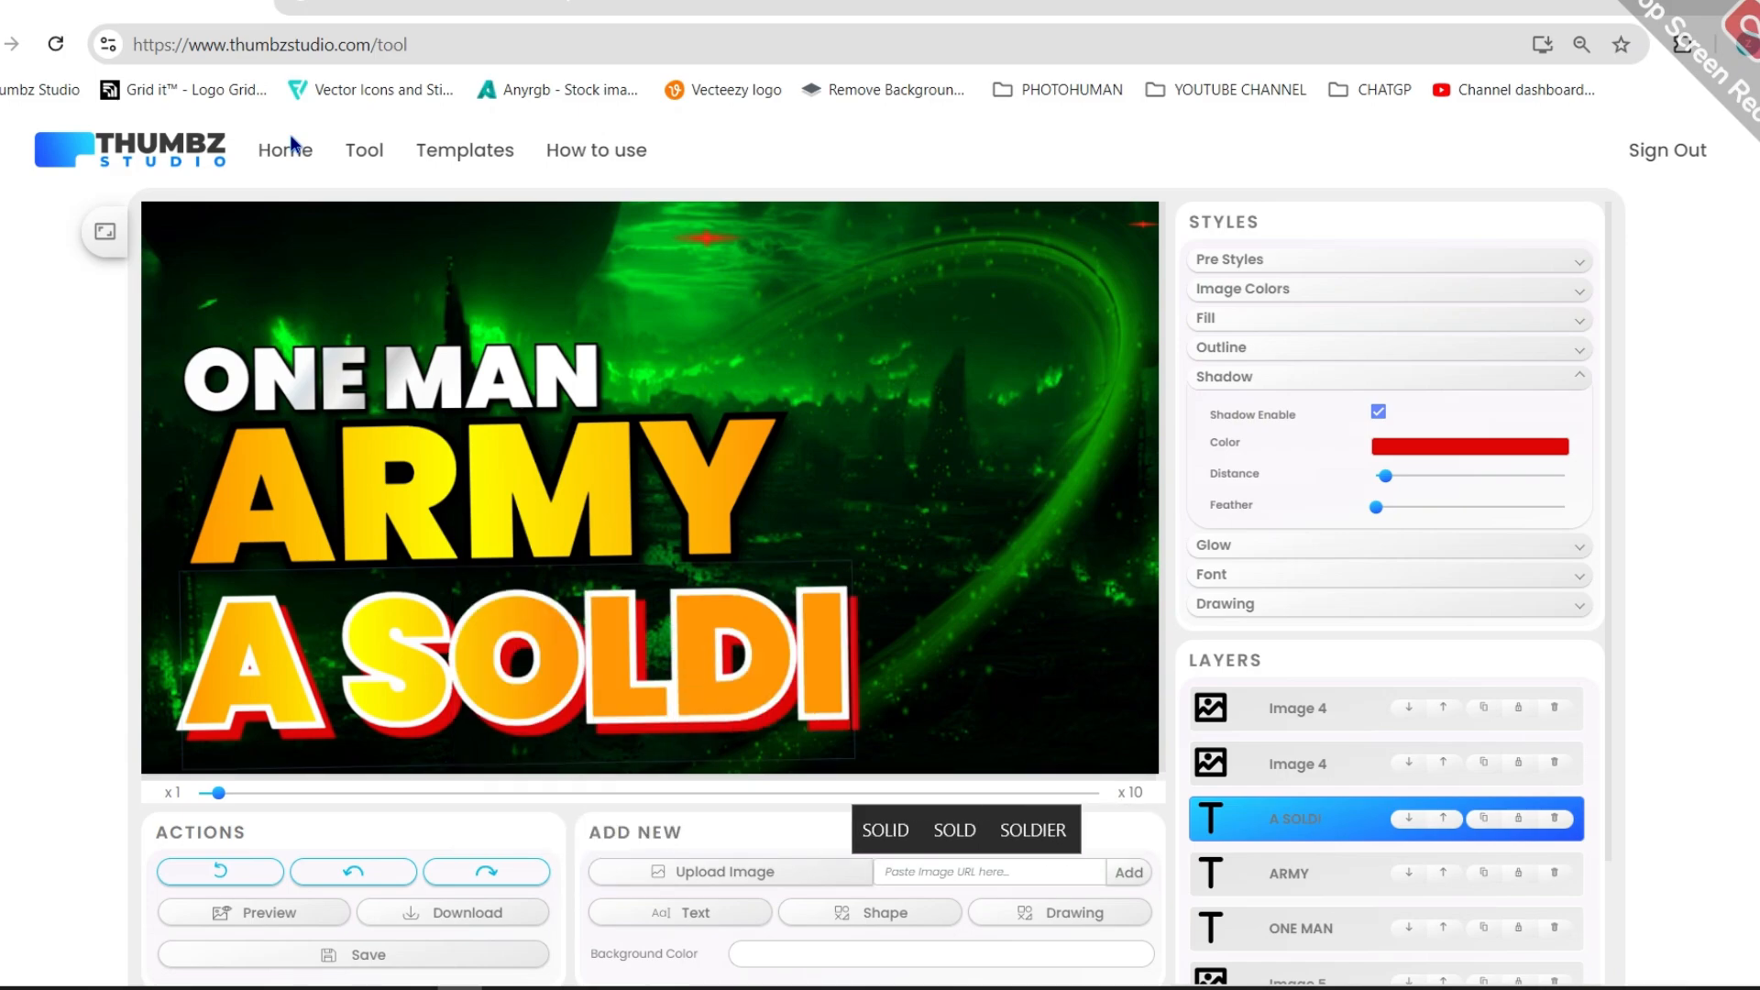
left_click(1045, 829)
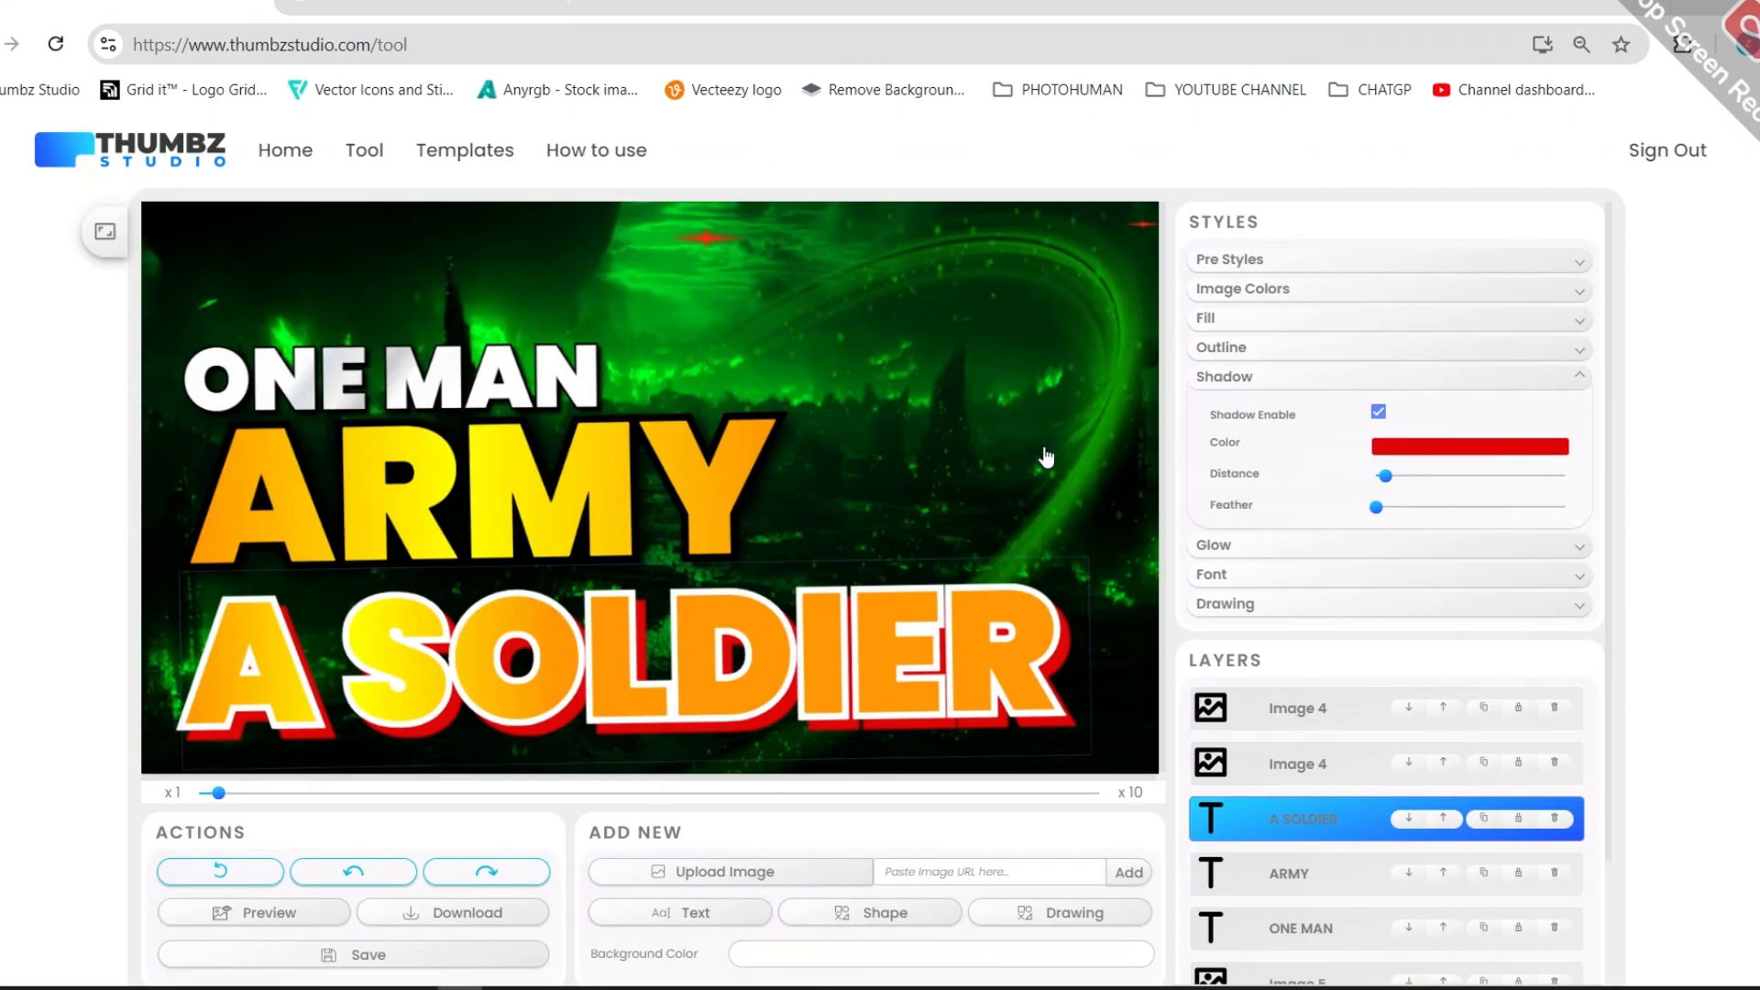
Step: Copy the white style of the ONE MAN text and apply it to the A SOLDIER text
left_click(995, 383)
right_click(326, 371)
left_click(401, 577)
right_click(358, 633)
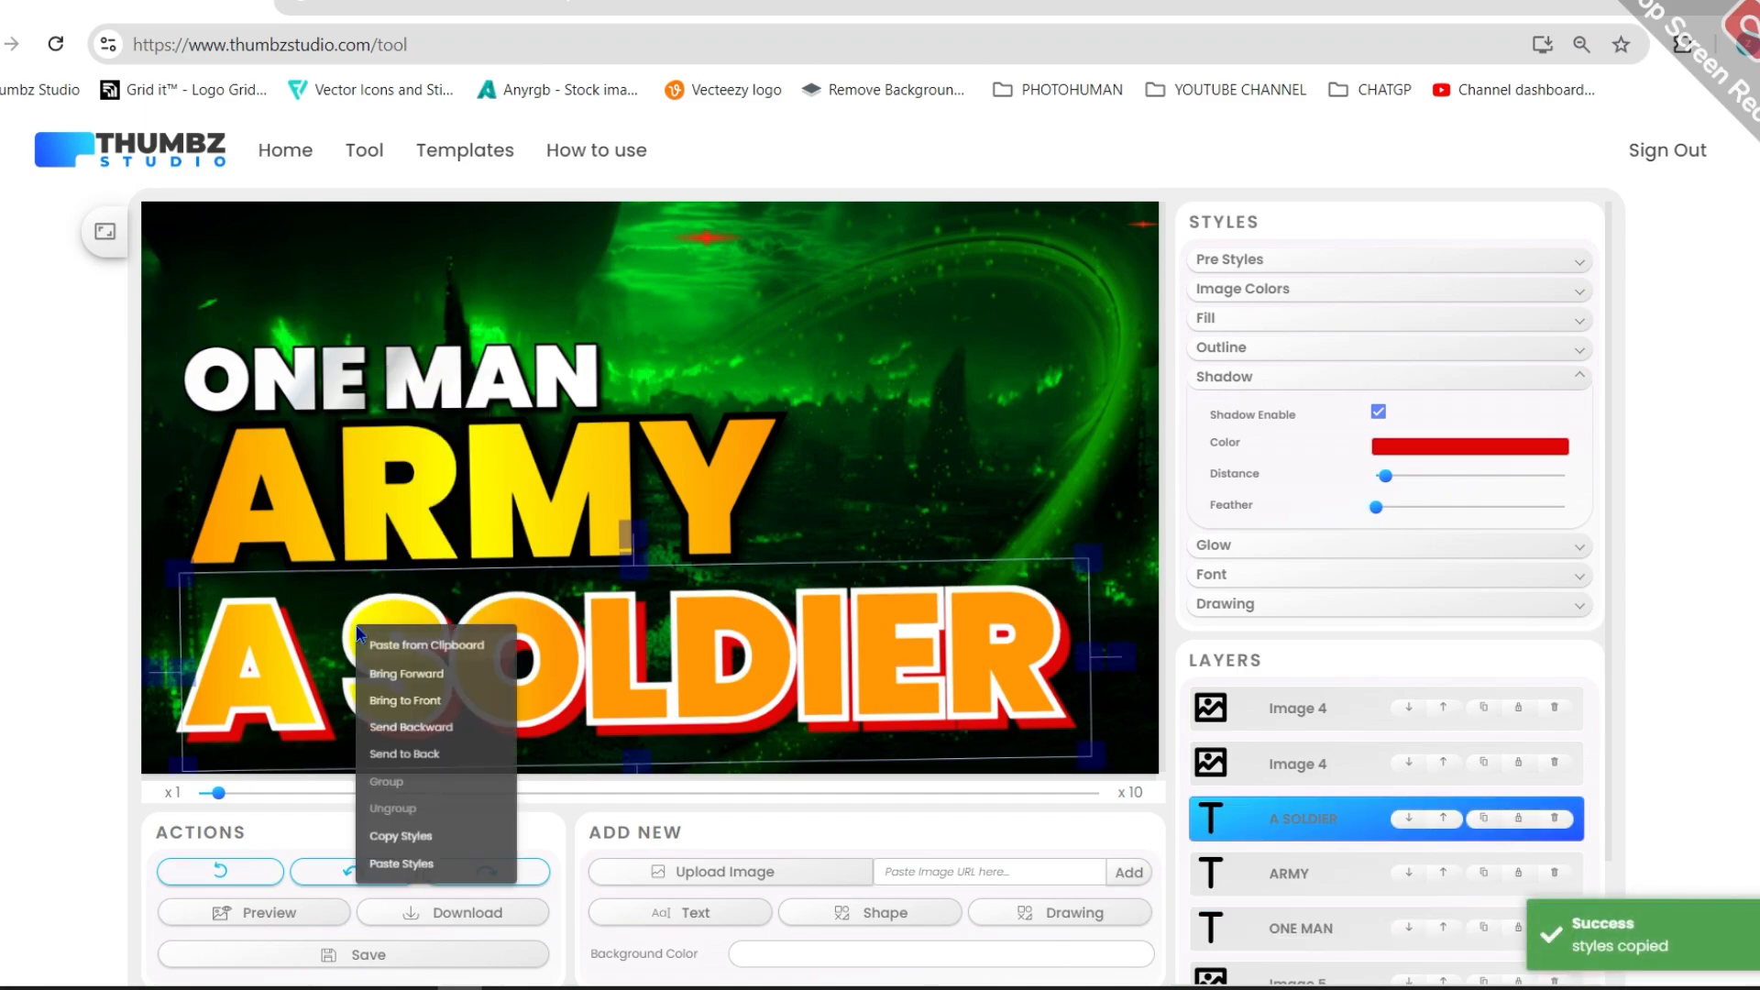
left_click(400, 864)
Step: Scale down the A SOLDIER text and place it directly beneath ARMY
left_click_drag(516, 685, 541, 651)
left_click_drag(1080, 522, 916, 569)
left_click_drag(736, 647, 732, 621)
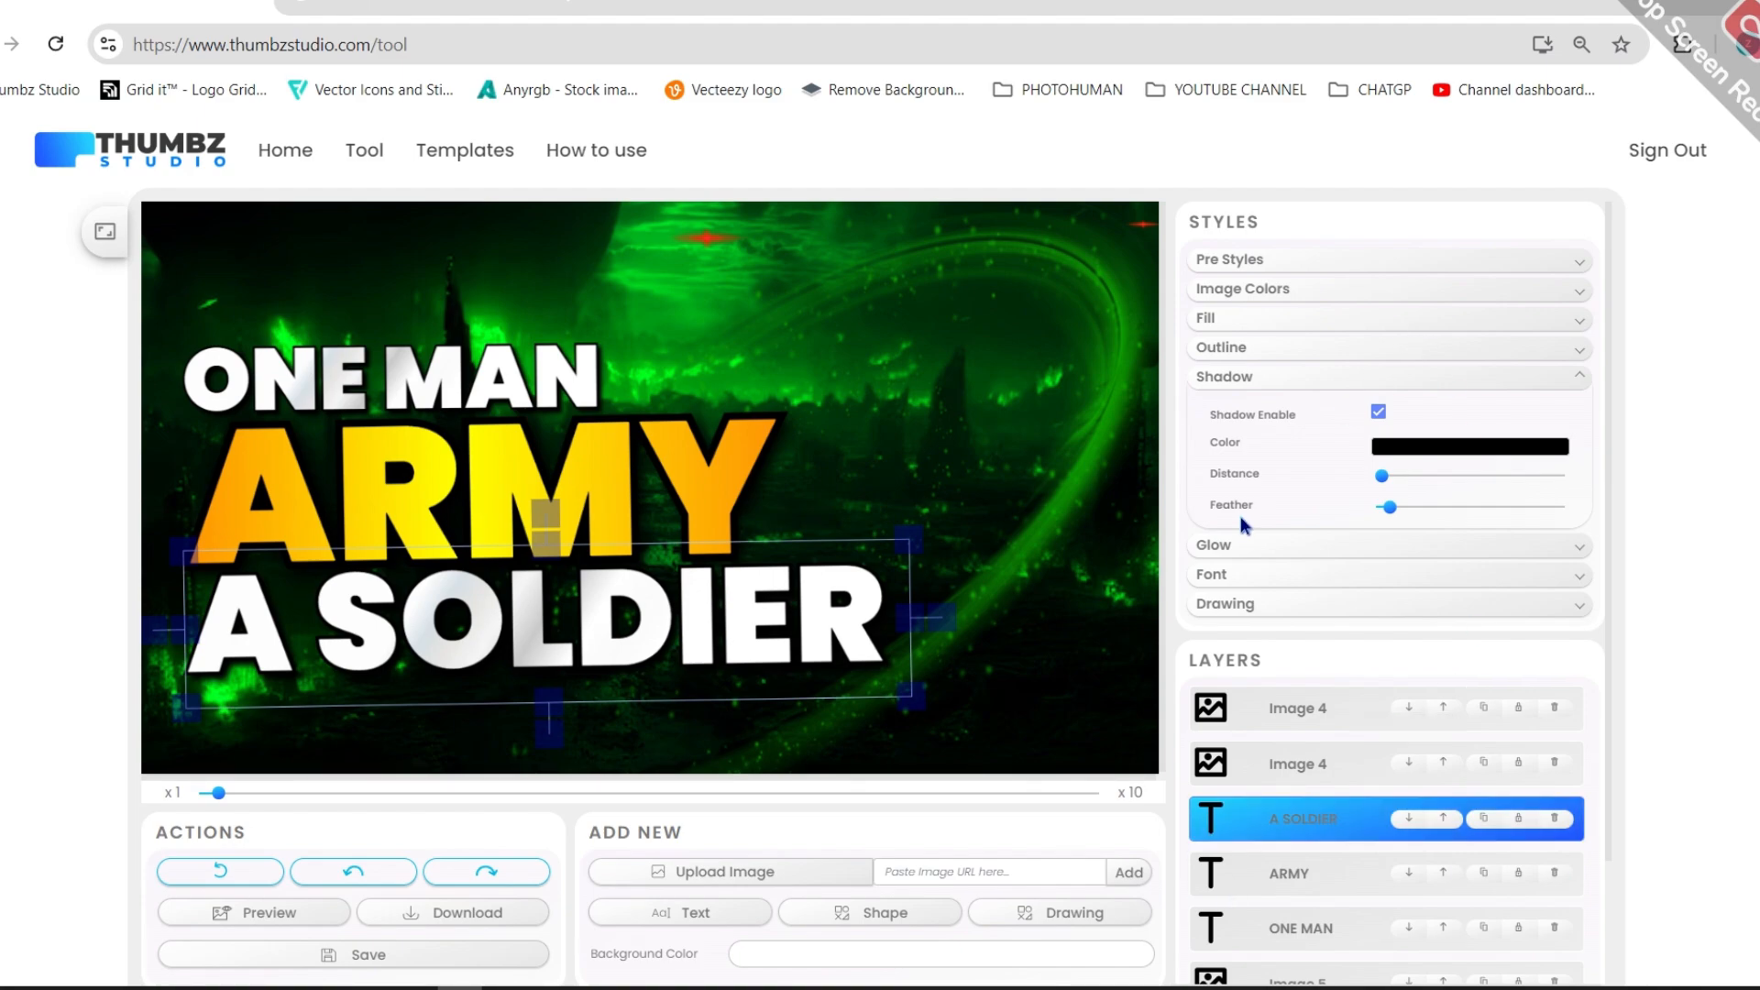
Step: Set the A SOLDIER font to Kanit ExtraBold and shrink the text until it is narrower than ARMY
left_click(1212, 574)
left_click(1455, 479)
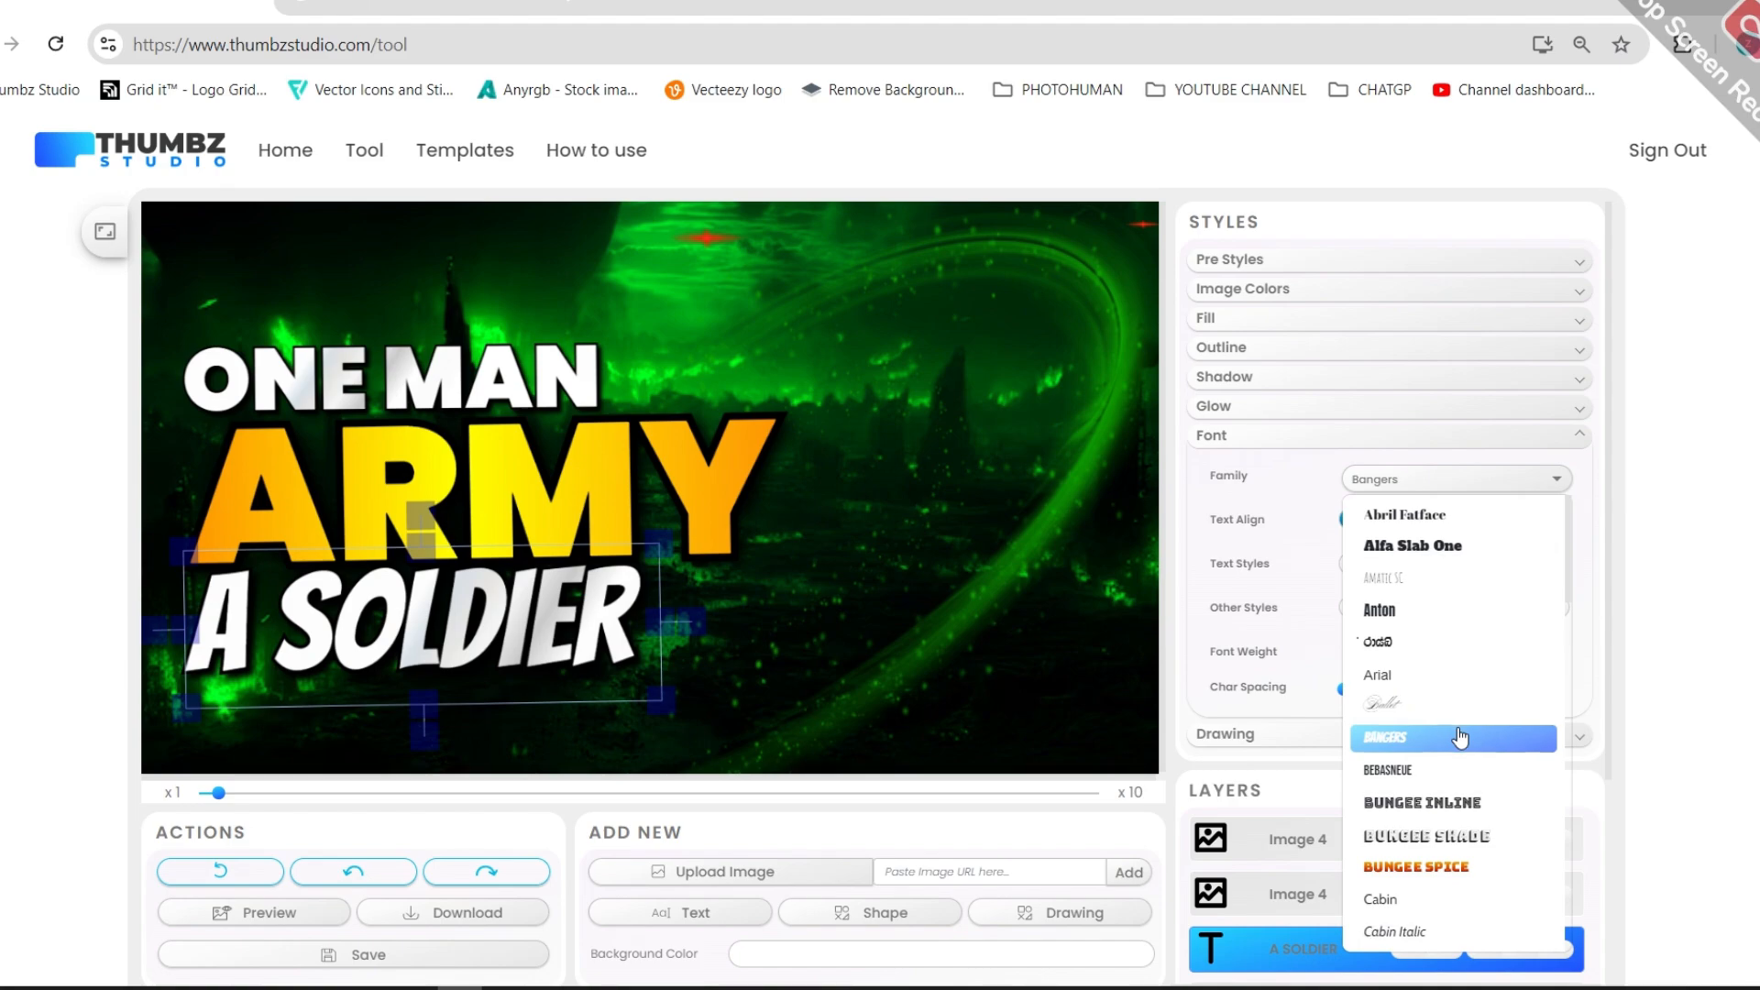
scroll(1460, 738, "down", 6)
left_click(1415, 829)
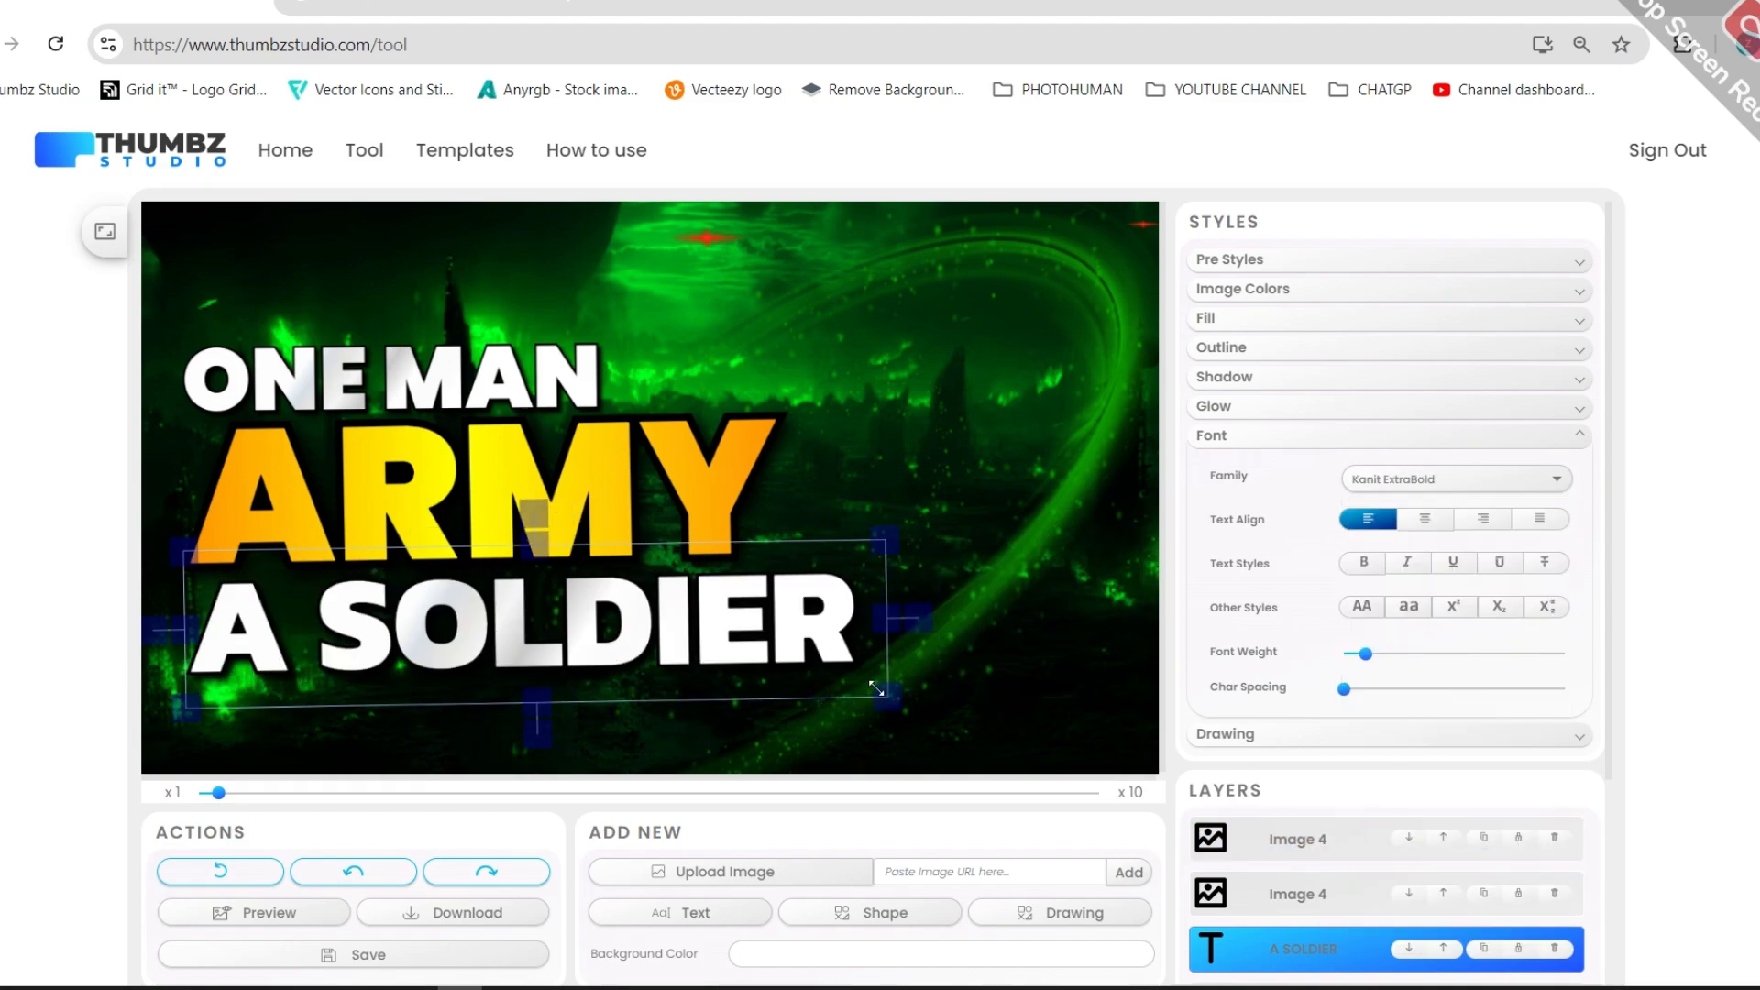
left_click_drag(876, 687, 600, 641)
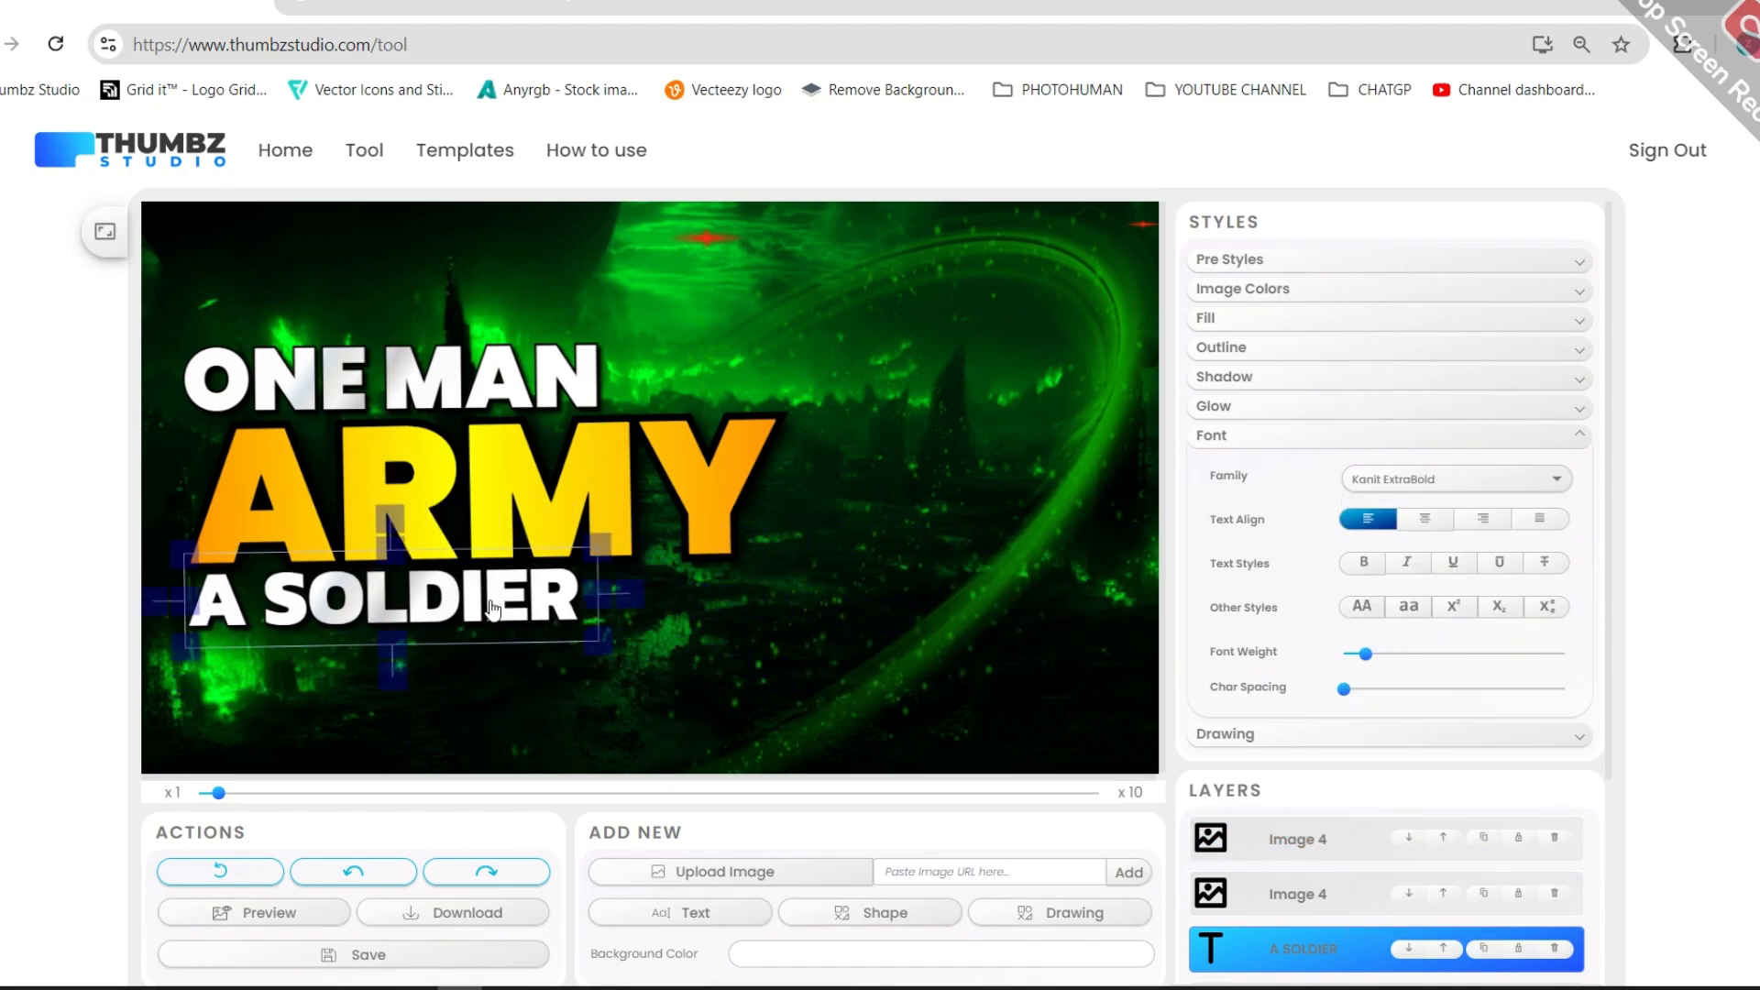
Step: Align ONE MAN with the right end of ARMY, and tilt all three text lines together so they rise to the right
left_click_drag(461, 366, 640, 369)
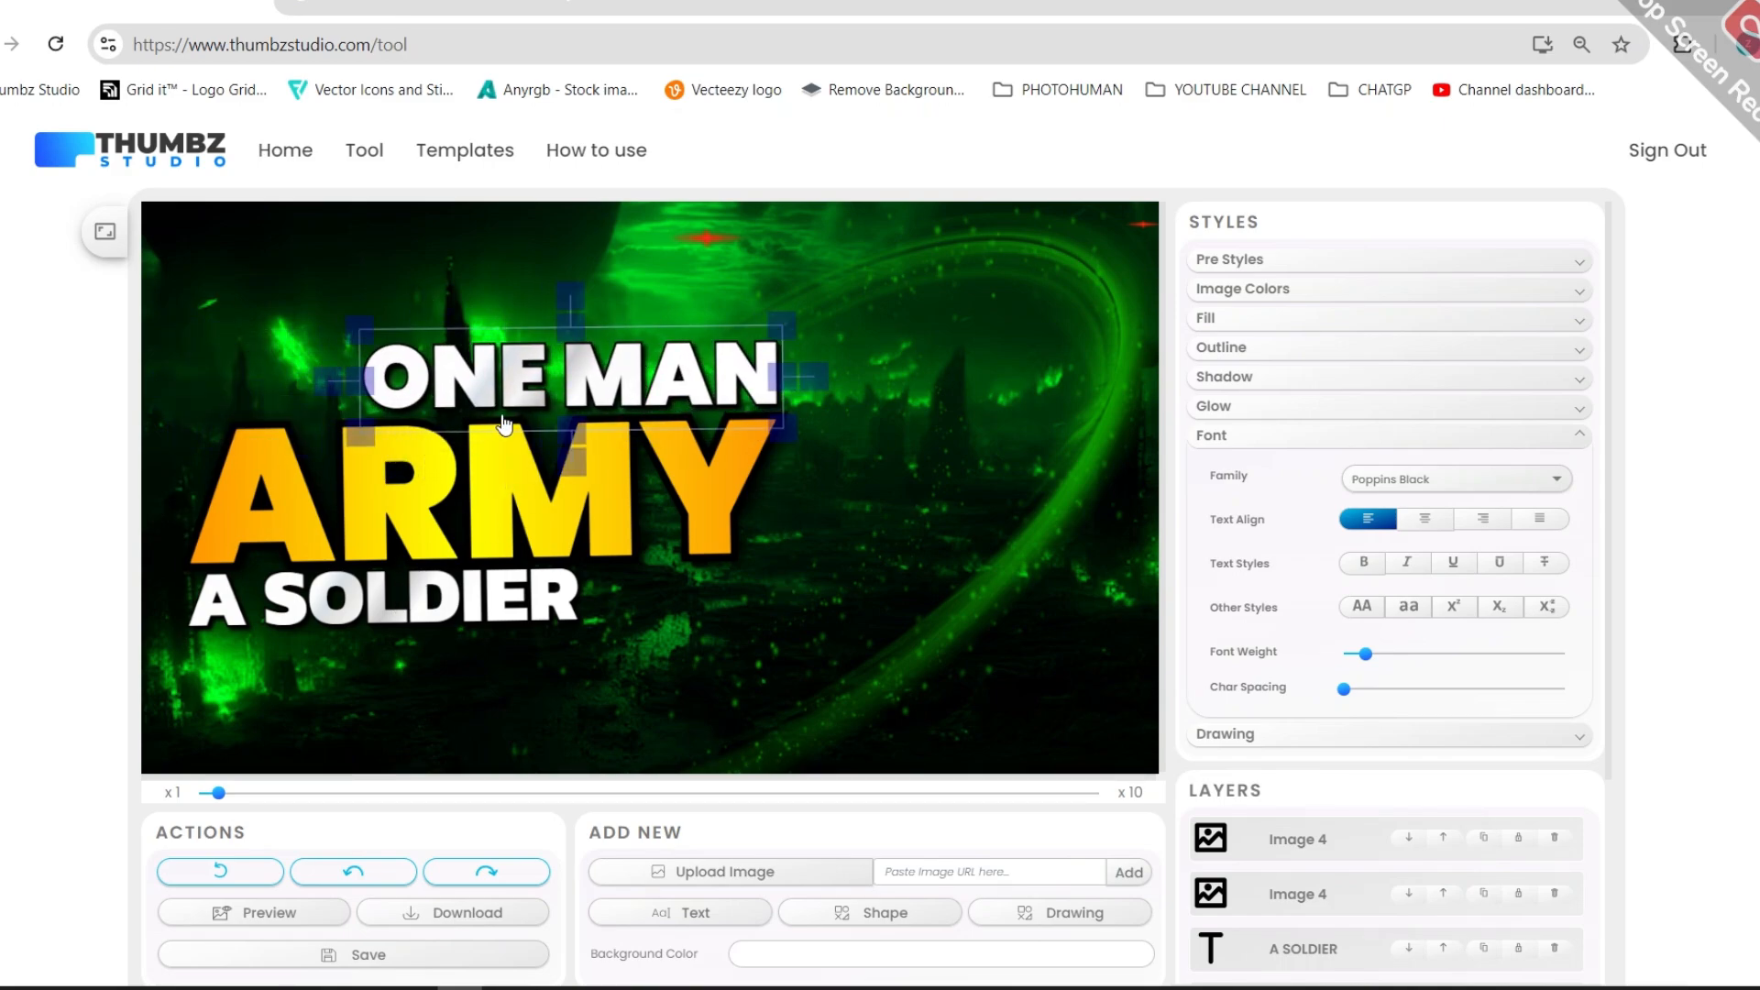
left_click(503, 613)
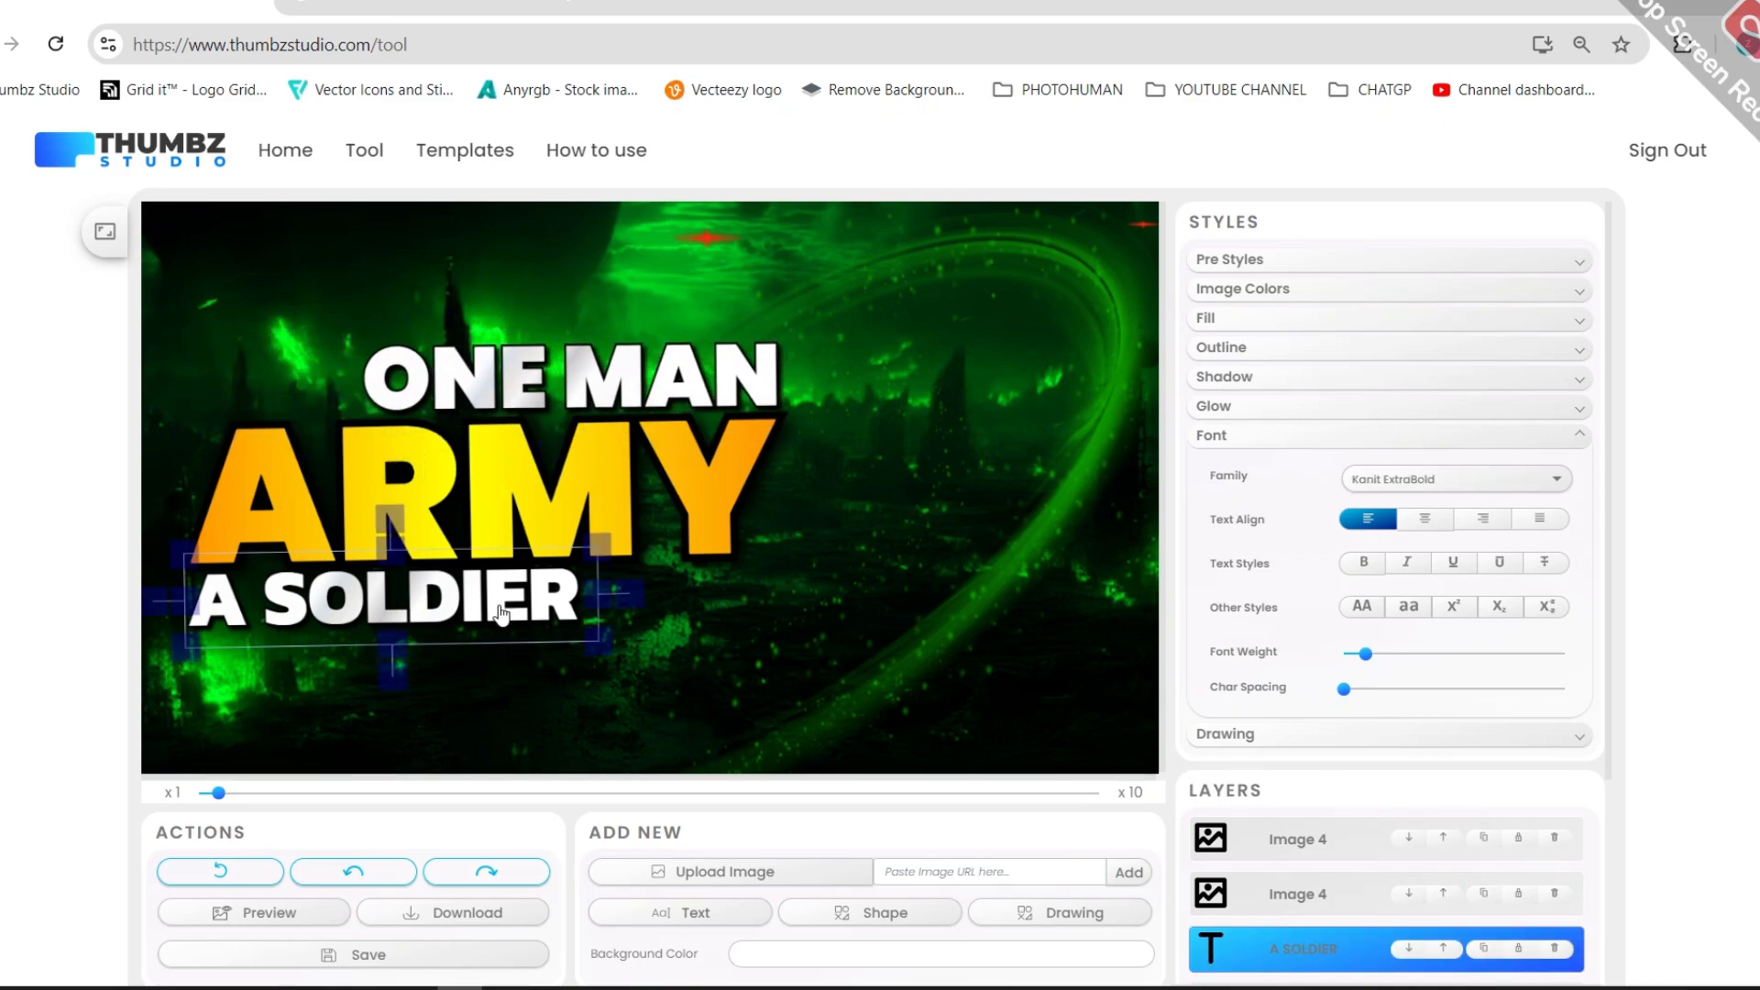
left_click(678, 492, "shift")
left_click(679, 376, "shift")
left_click_drag(765, 322, 754, 341)
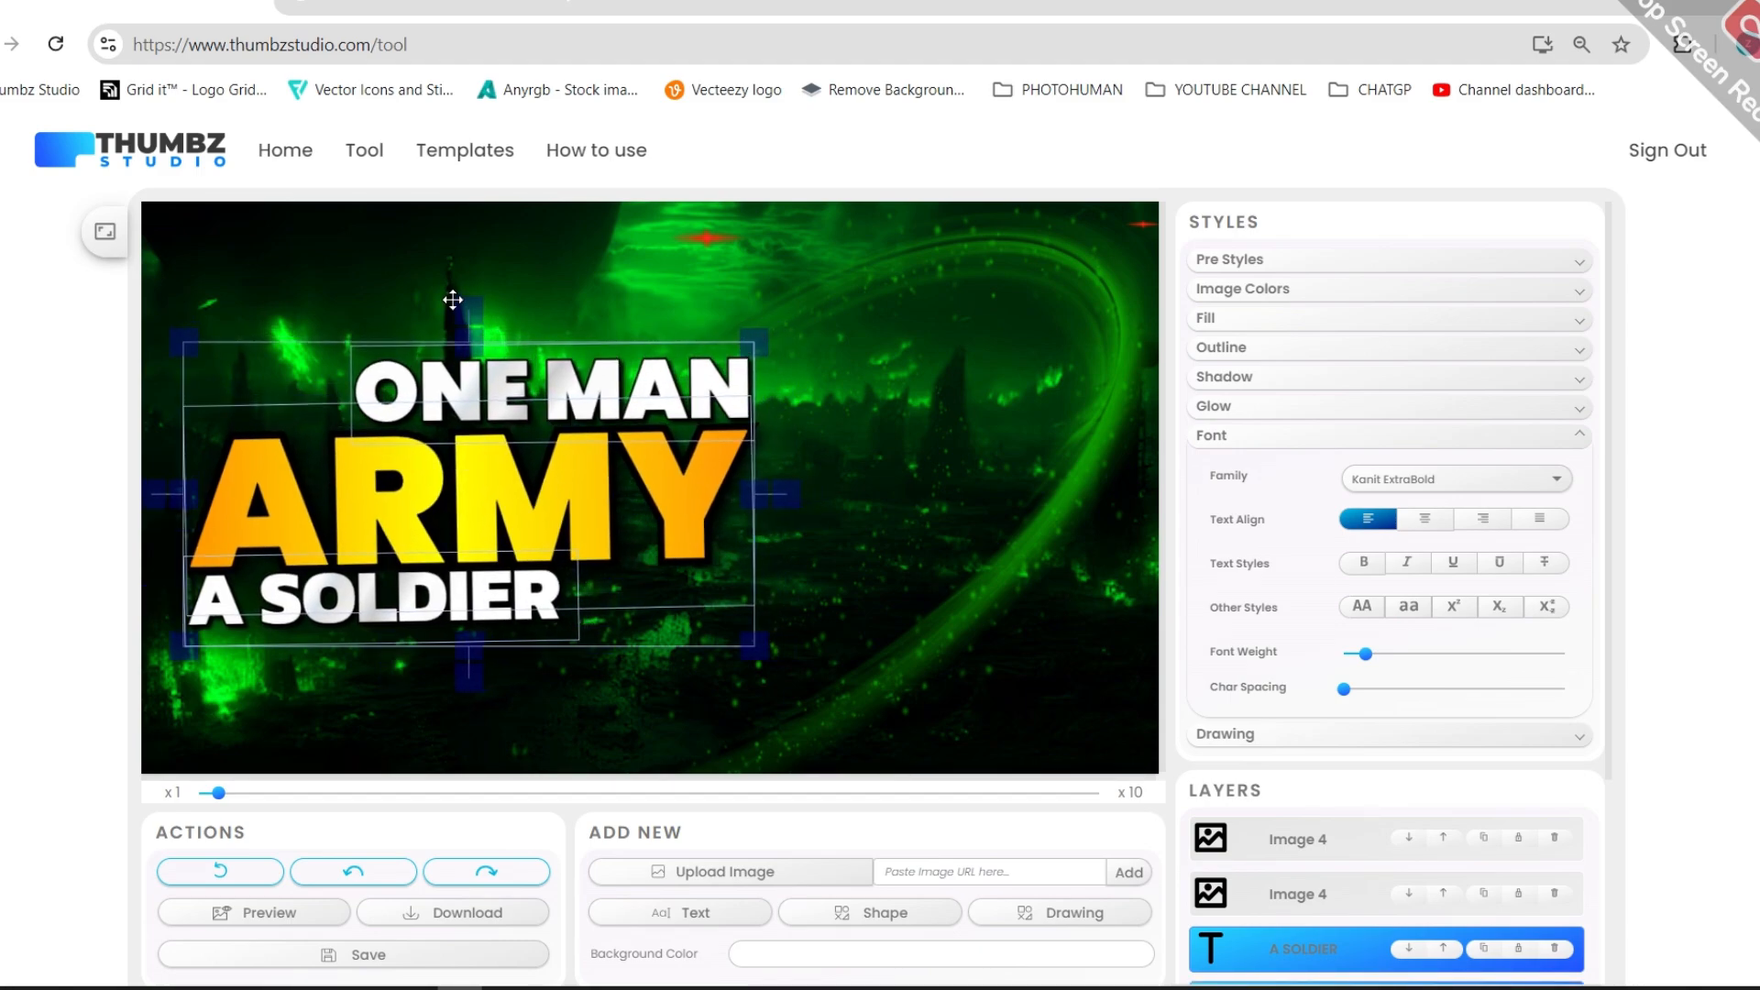
left_click_drag(453, 300, 443, 319)
left_click_drag(759, 339, 799, 293)
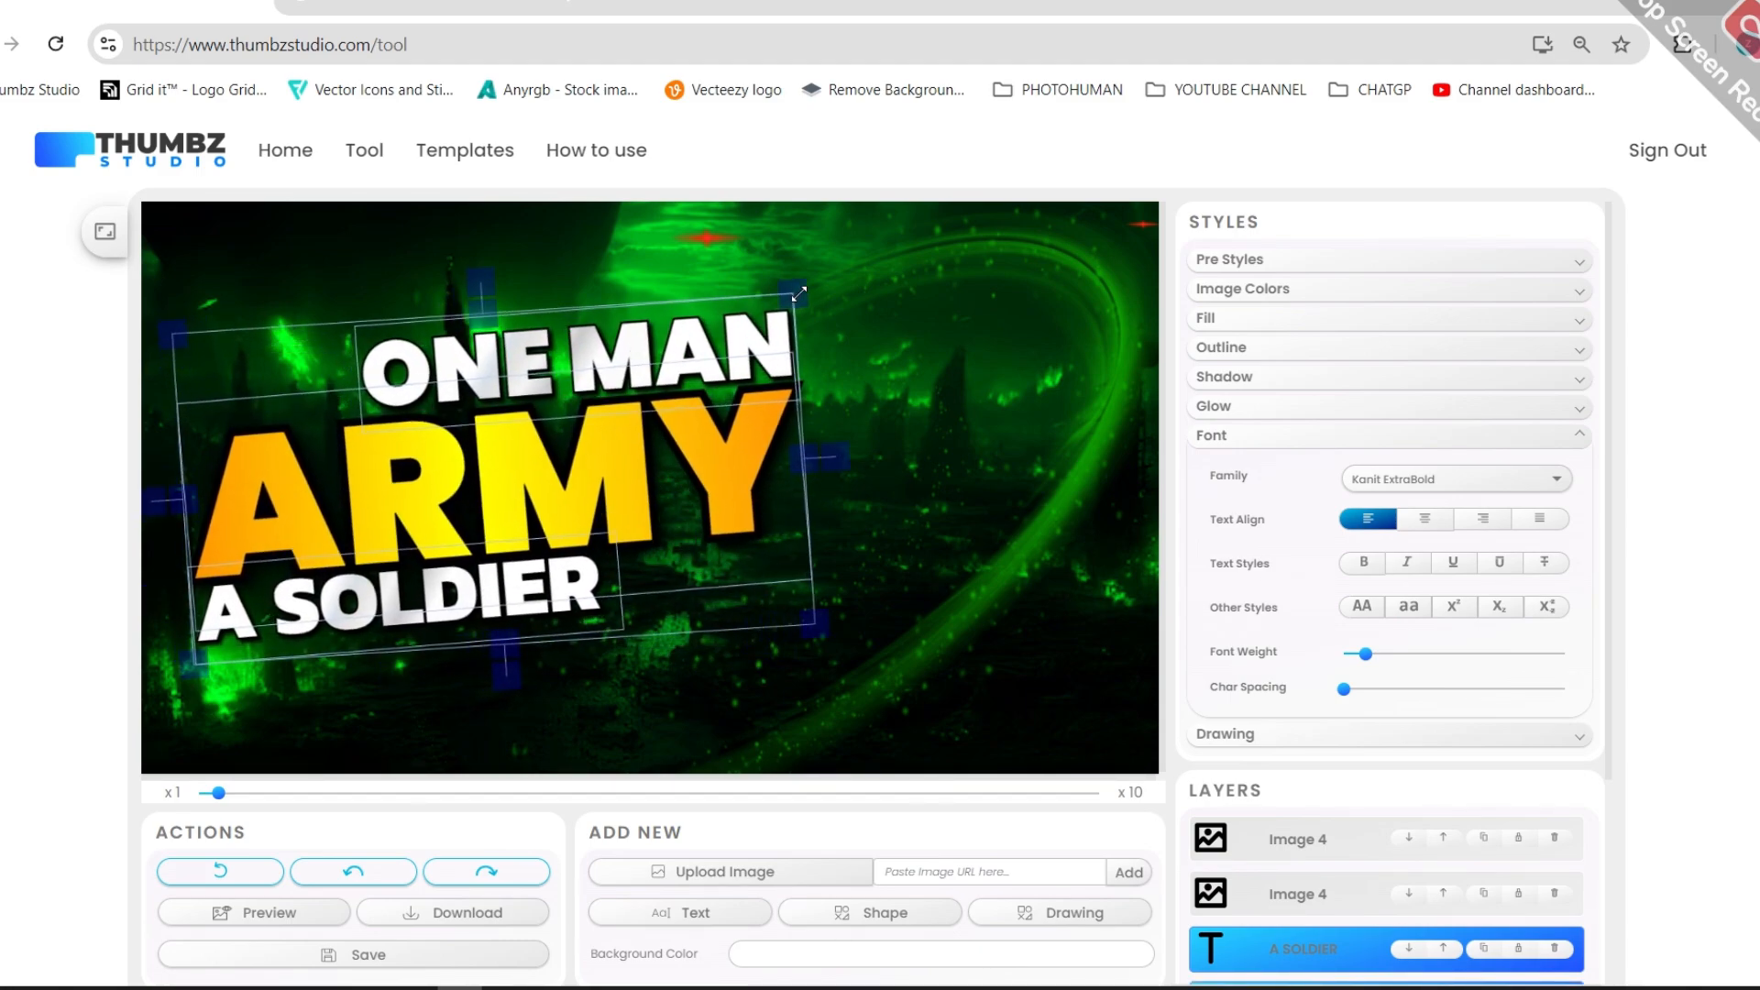
Step: Adjust the black outline of the ONE MAN text to a slightly thicker size
left_click(747, 358)
left_click(1234, 348)
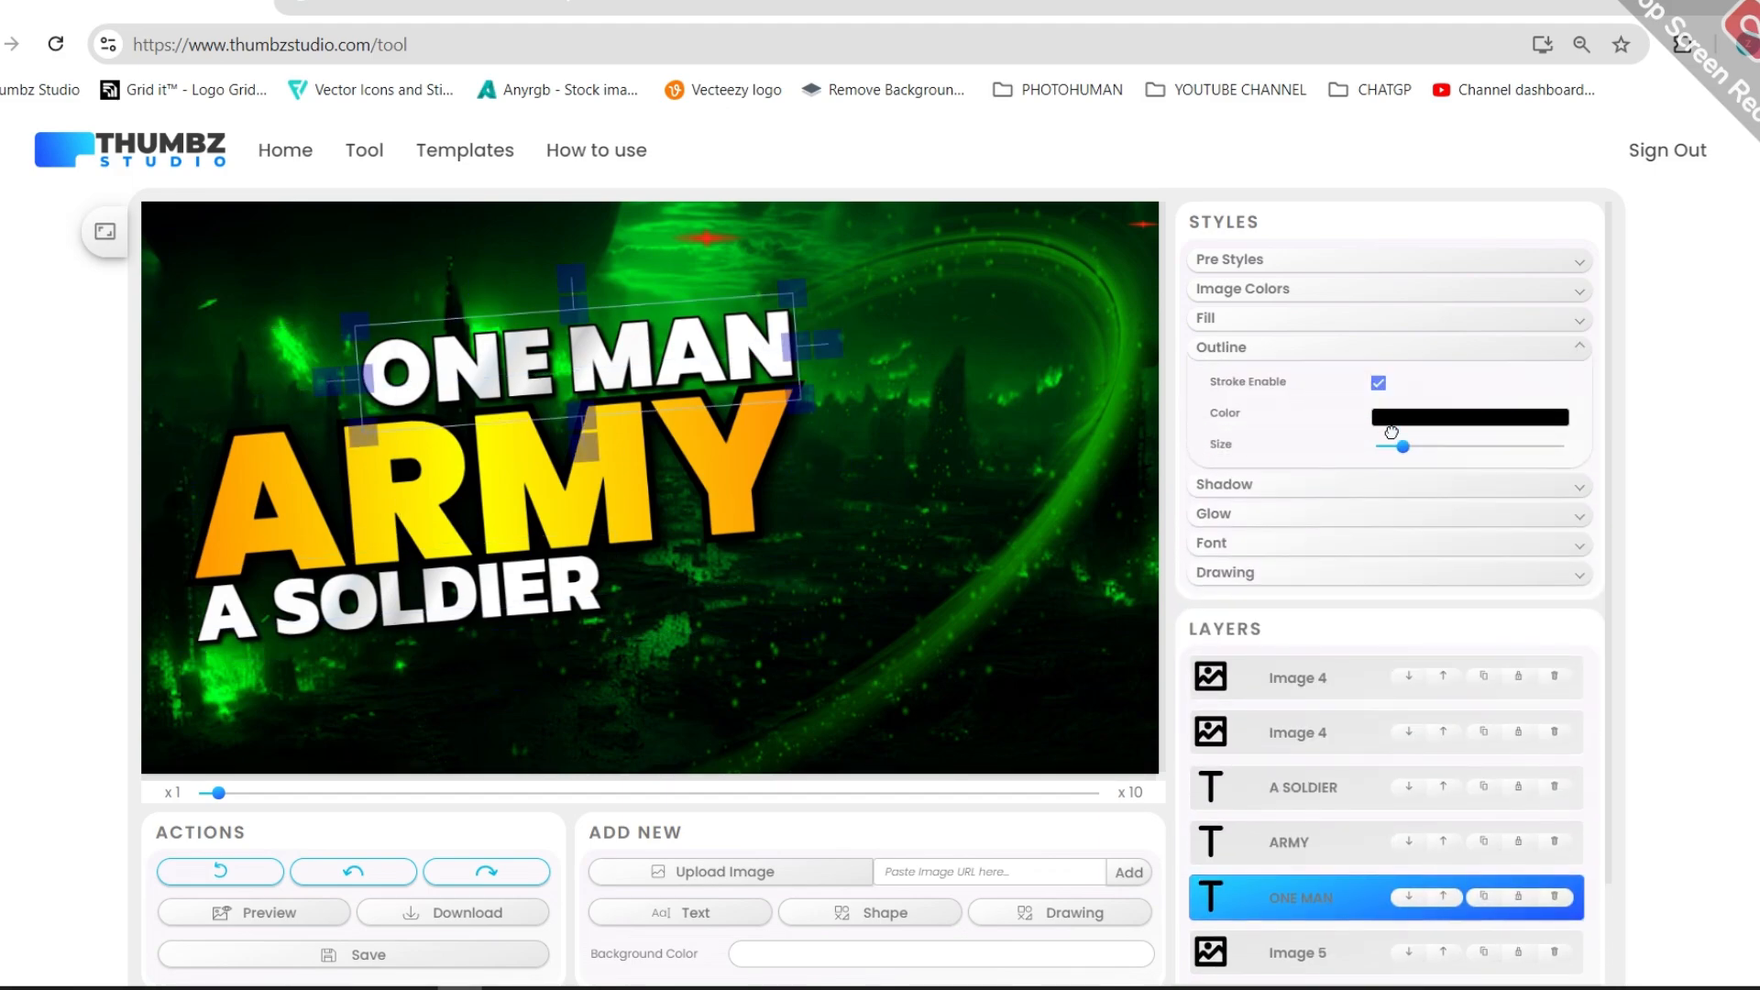
left_click(1401, 447)
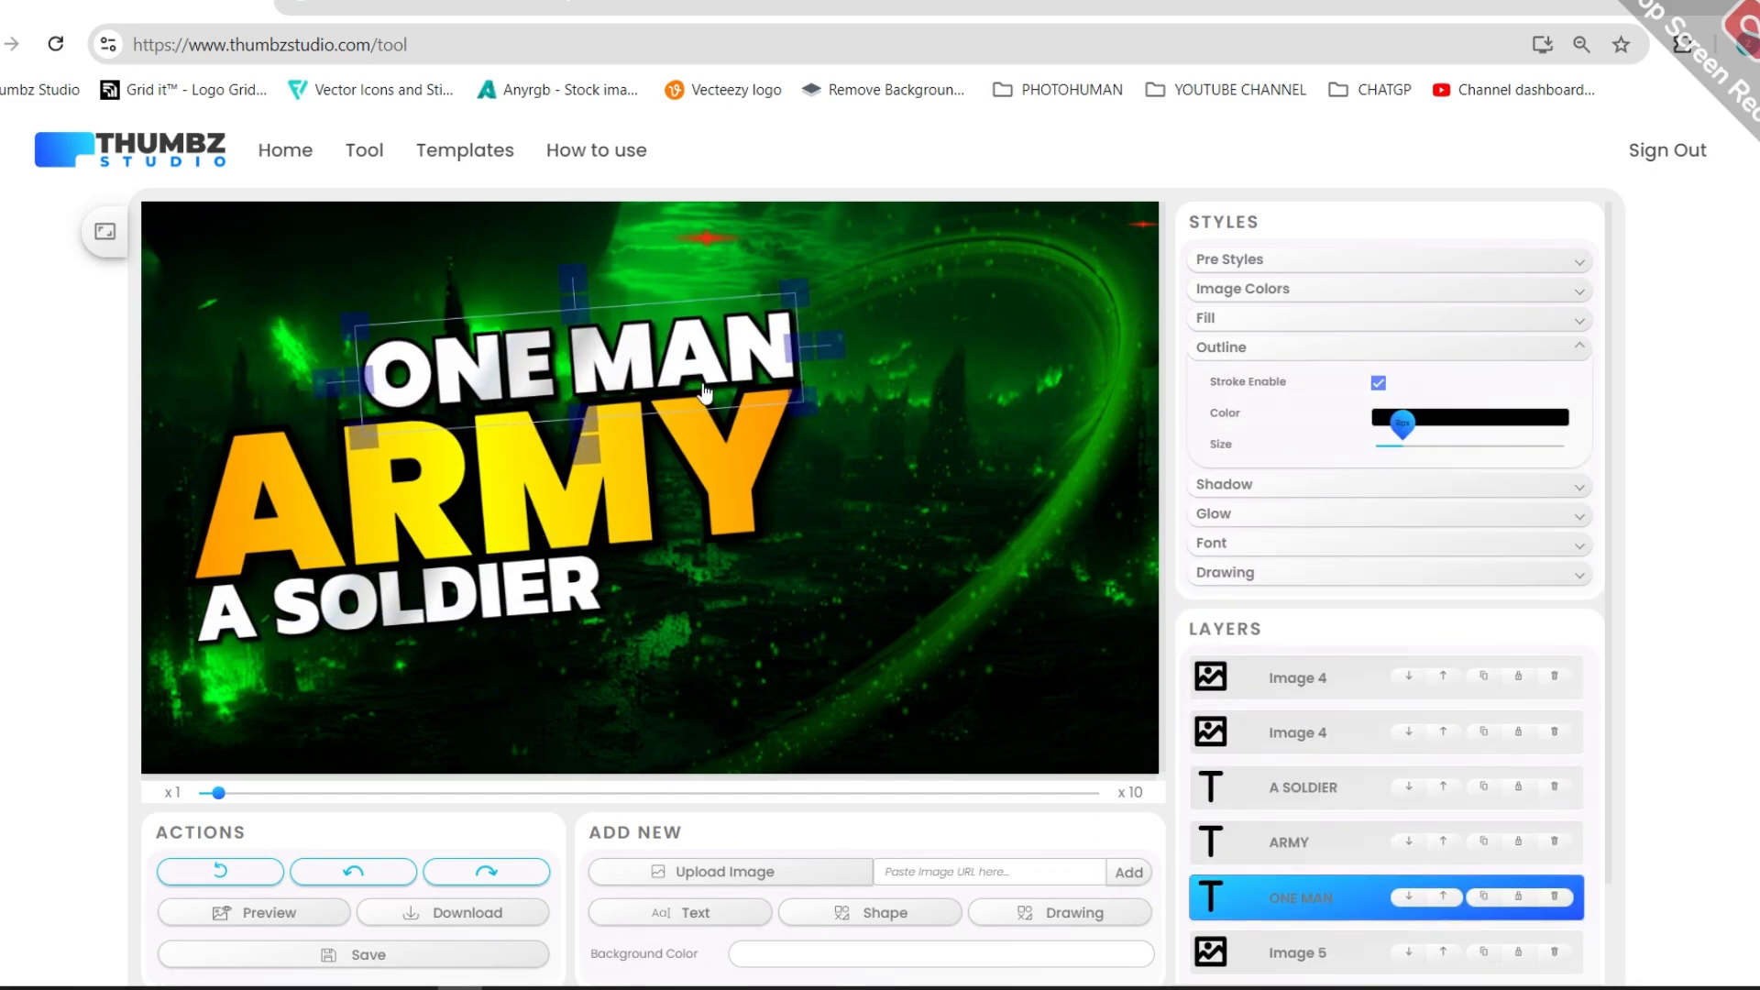
left_click(703, 393)
left_click(695, 408)
left_click(686, 349)
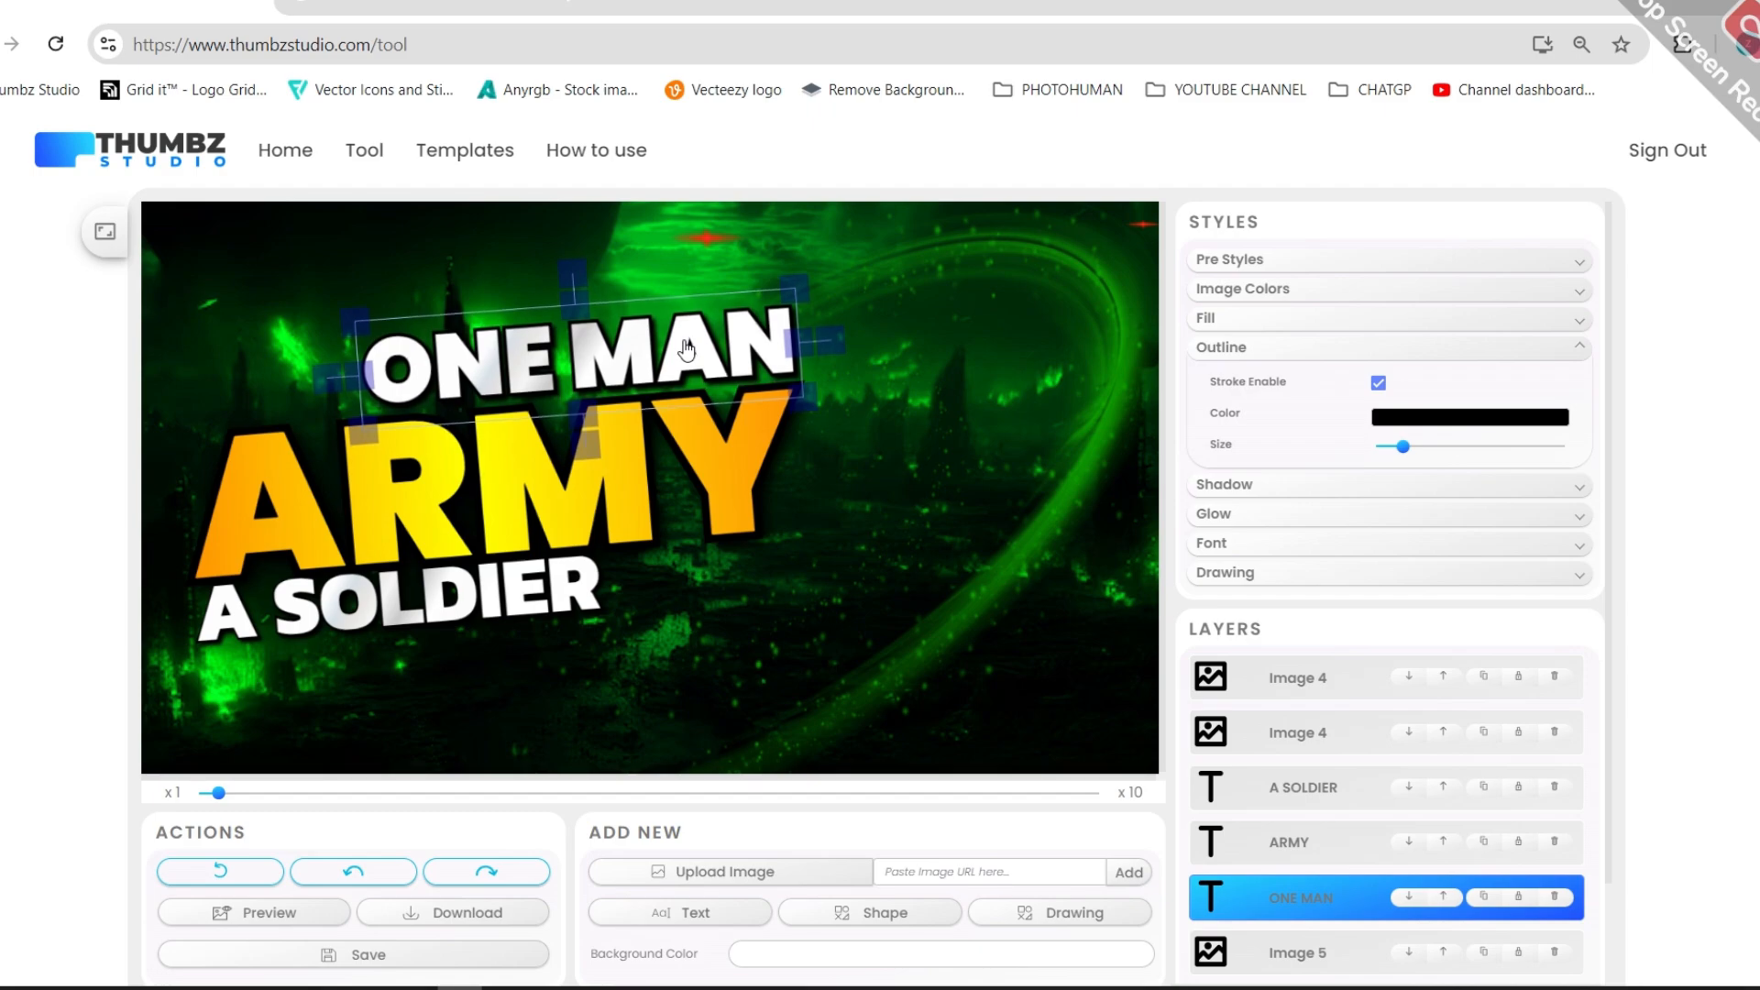
Step: Thicken the black outline of the A SOLDIER text slightly and nudge the text into place beneath ARMY
left_click(530, 570)
left_click_drag(1395, 449, 1403, 446)
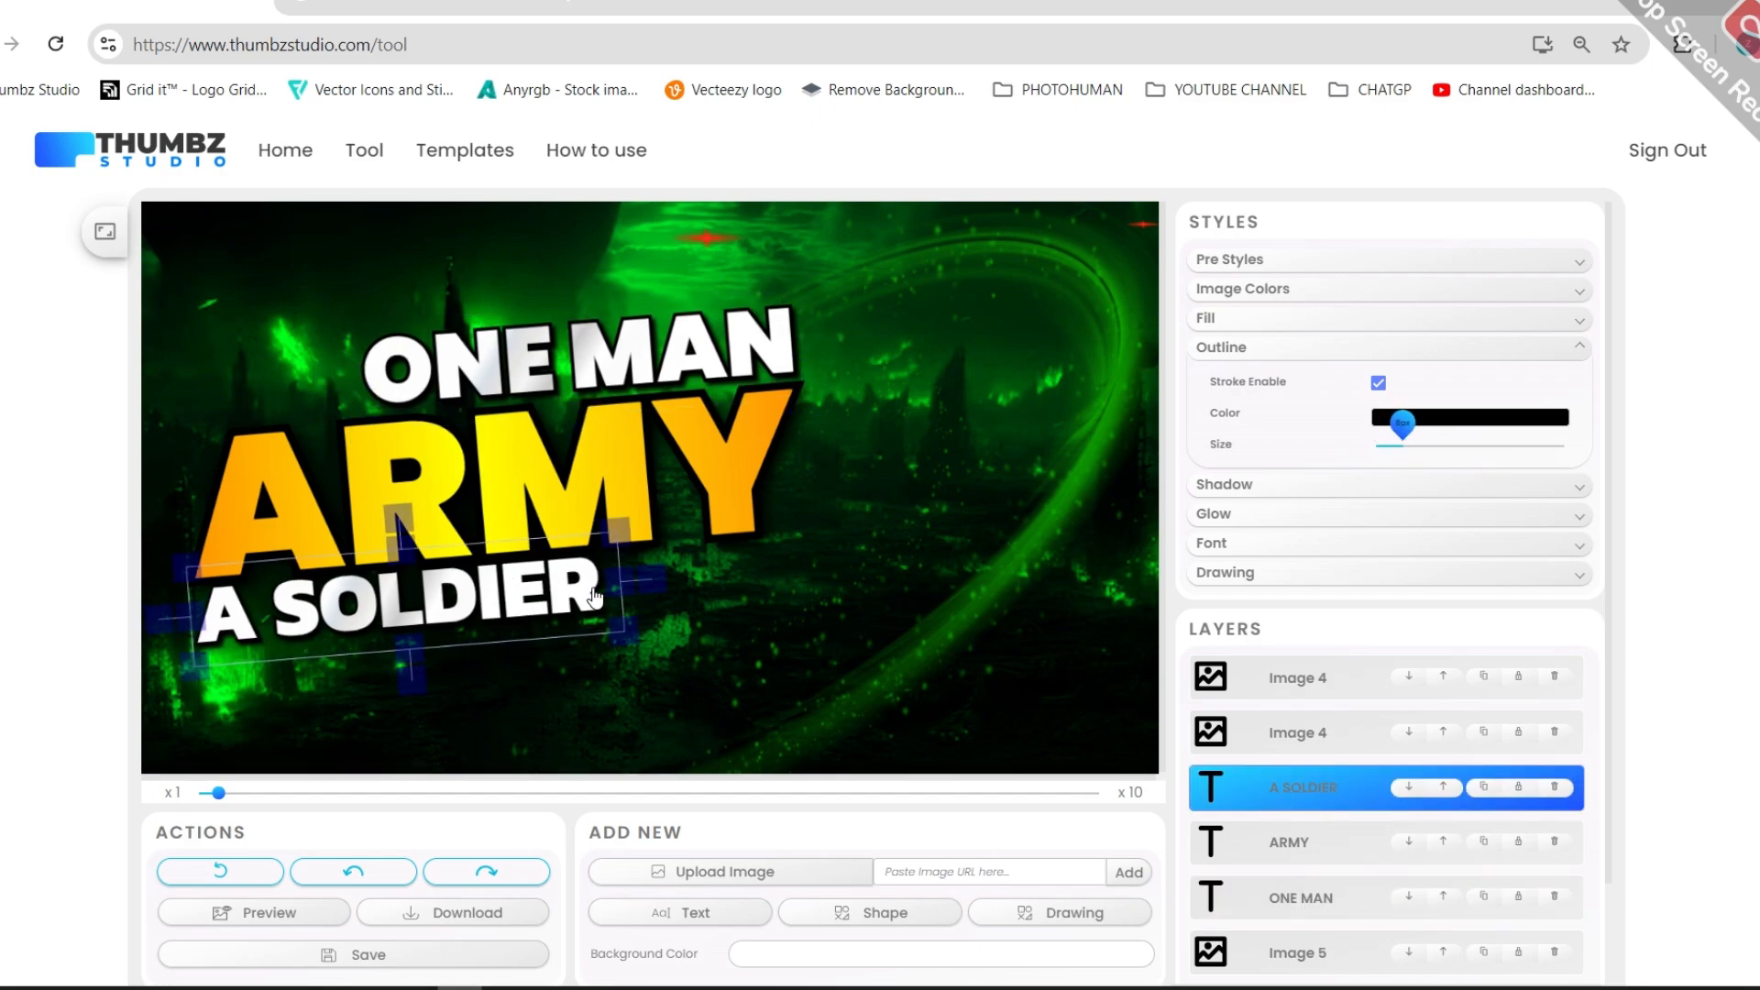
key("Right")
key("Right")
key("Right")
key("Right")
left_click(1411, 445)
left_click(748, 629)
left_click_drag(354, 594, 336, 586)
Step: Enlarge the three text lines together and shift ONE MAN left so it sits centred above ARMY
left_click(469, 487, "shift")
left_click(738, 330, "shift")
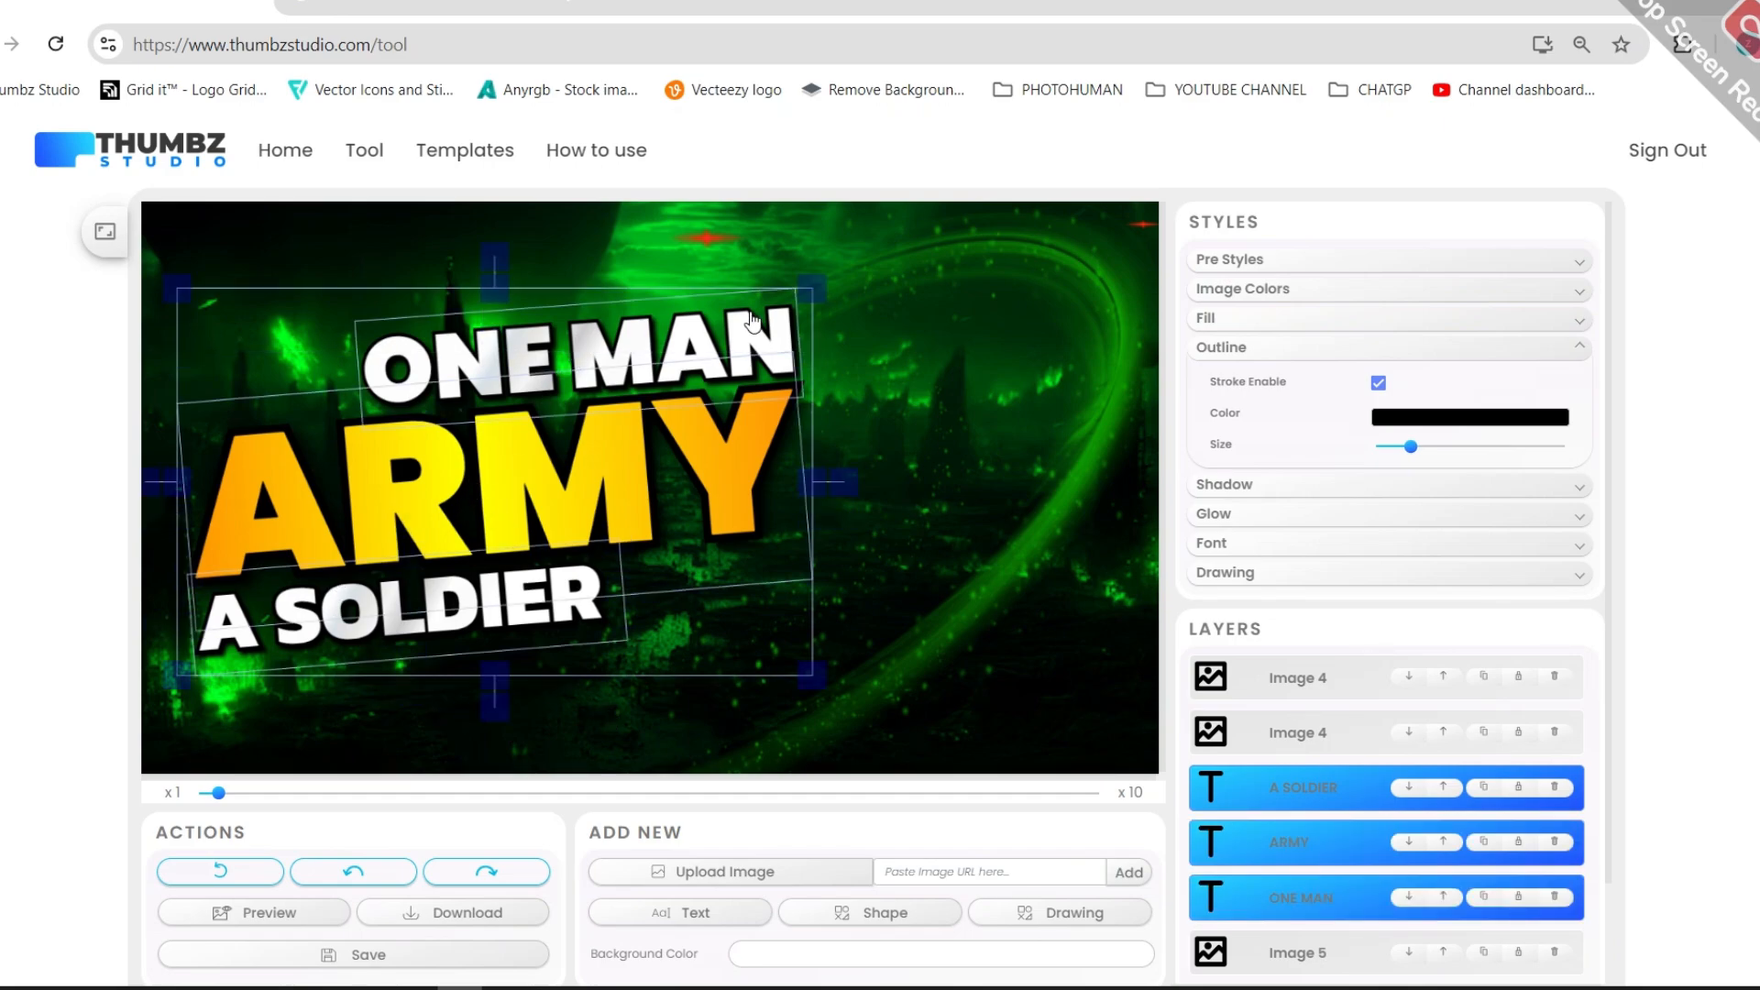
left_click_drag(803, 280, 878, 242)
mouse_move(705, 347)
left_mouse_down()
mouse_move(680, 368)
mouse_move(516, 363)
mouse_move(525, 338)
left_mouse_up()
left_click(825, 367)
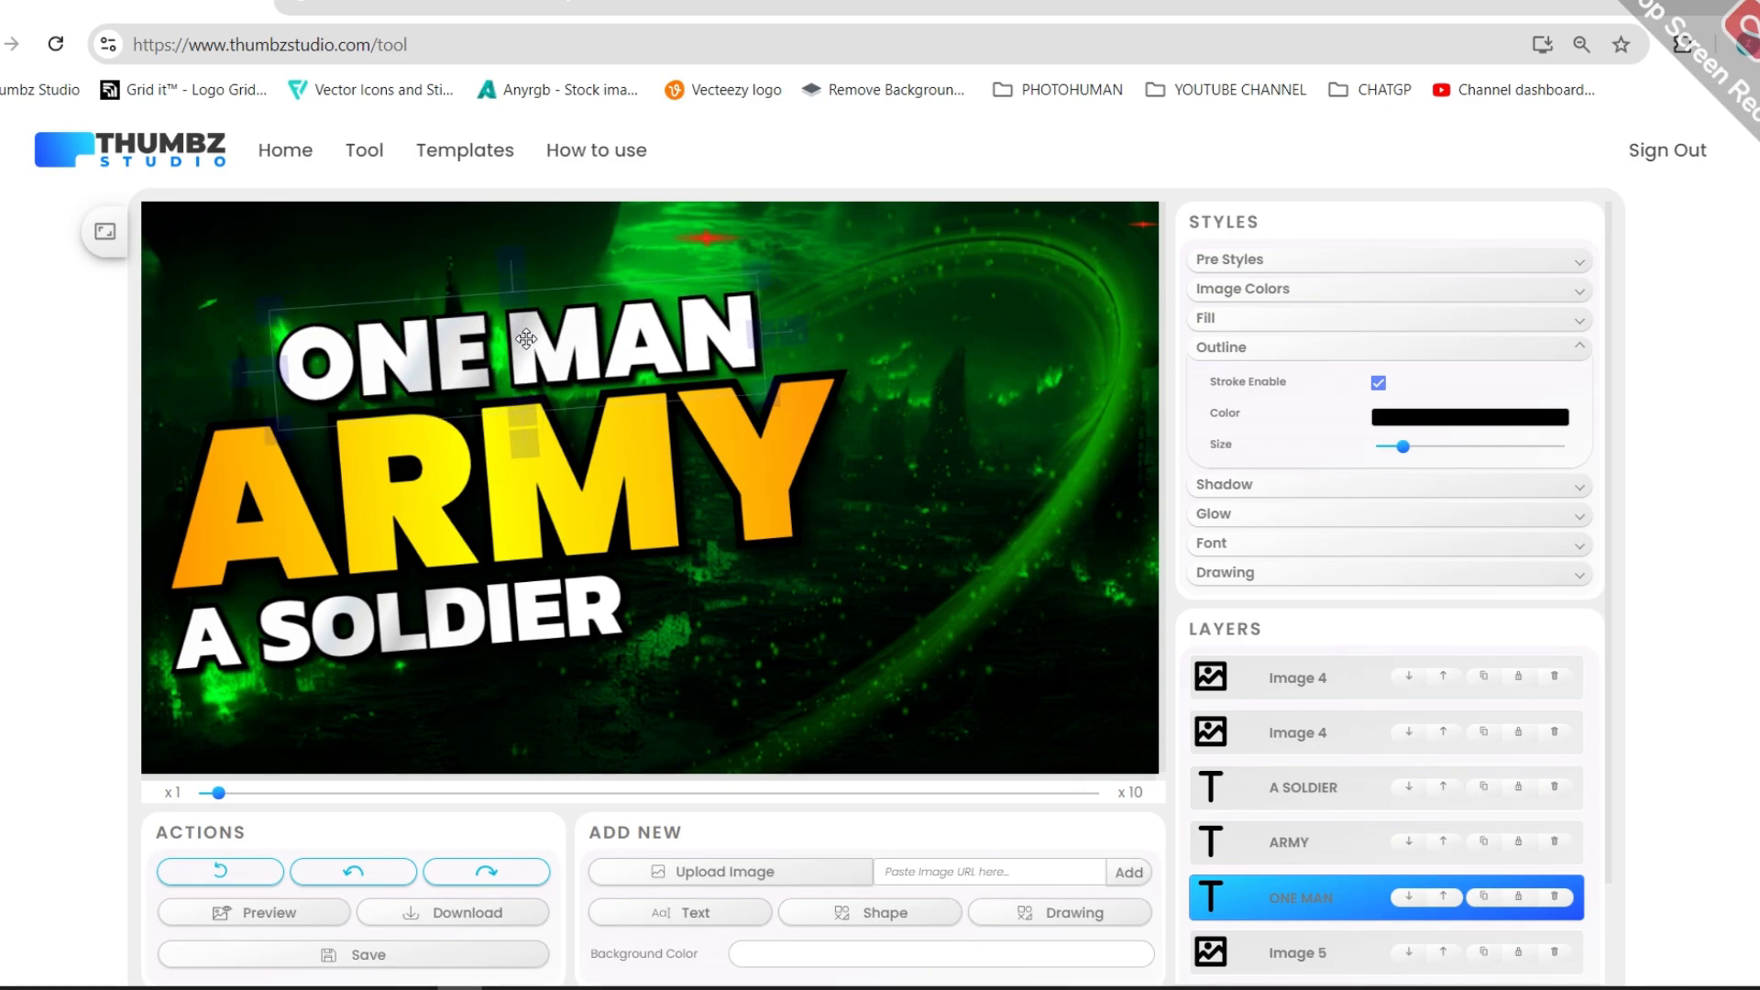
Step: Upload the PNG of the powerful, battle-hardened futuristic army character from the Downloads folder
left_click(687, 872)
scroll(876, 625, "down", 15)
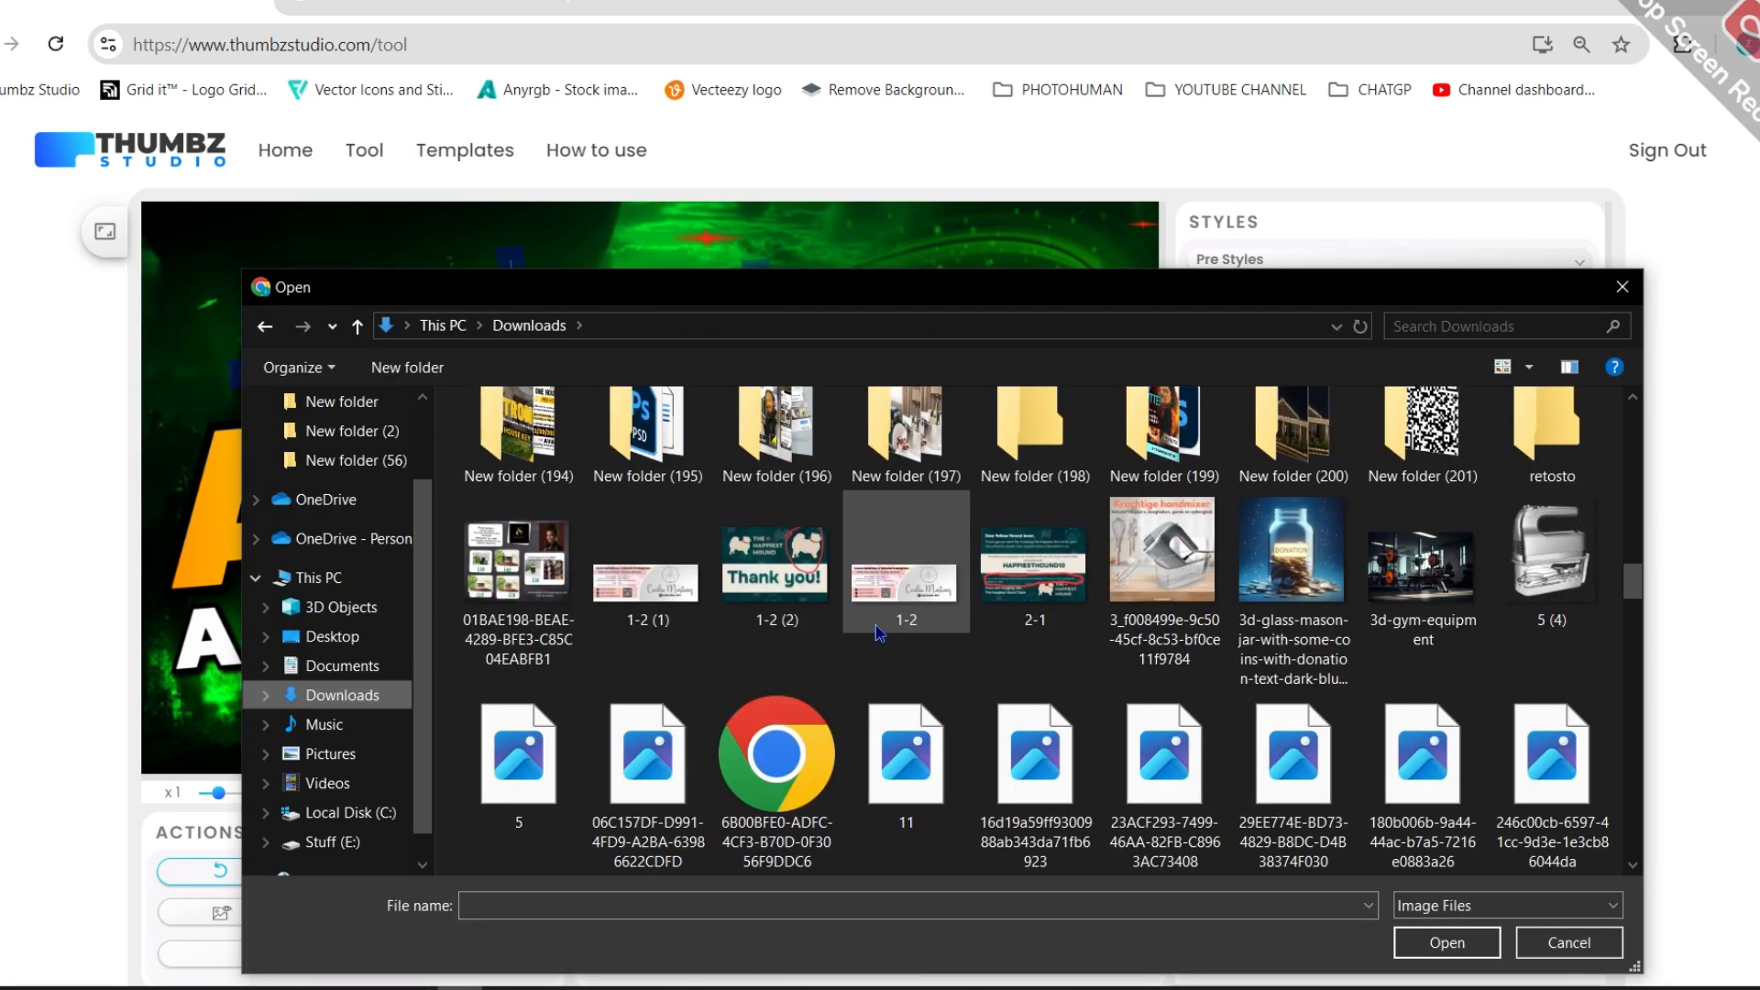
scroll(876, 625, "down", 15)
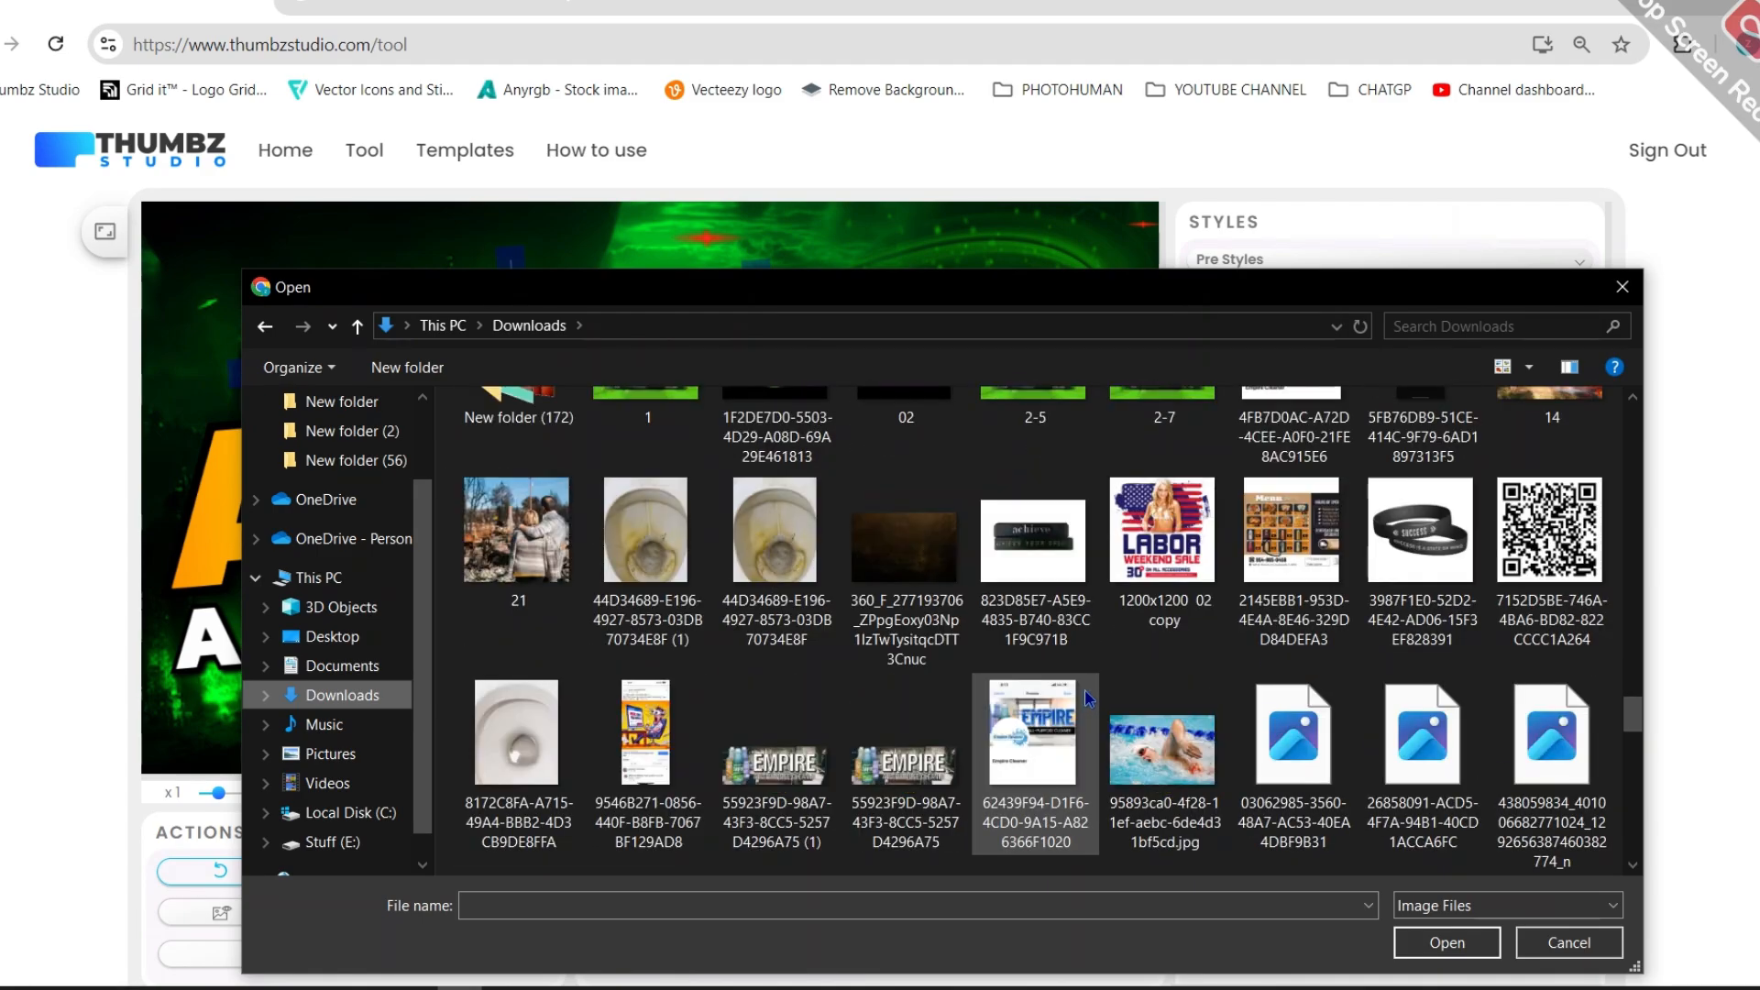
scroll(1087, 699, "down", 10)
scroll(1087, 698, "up", 1)
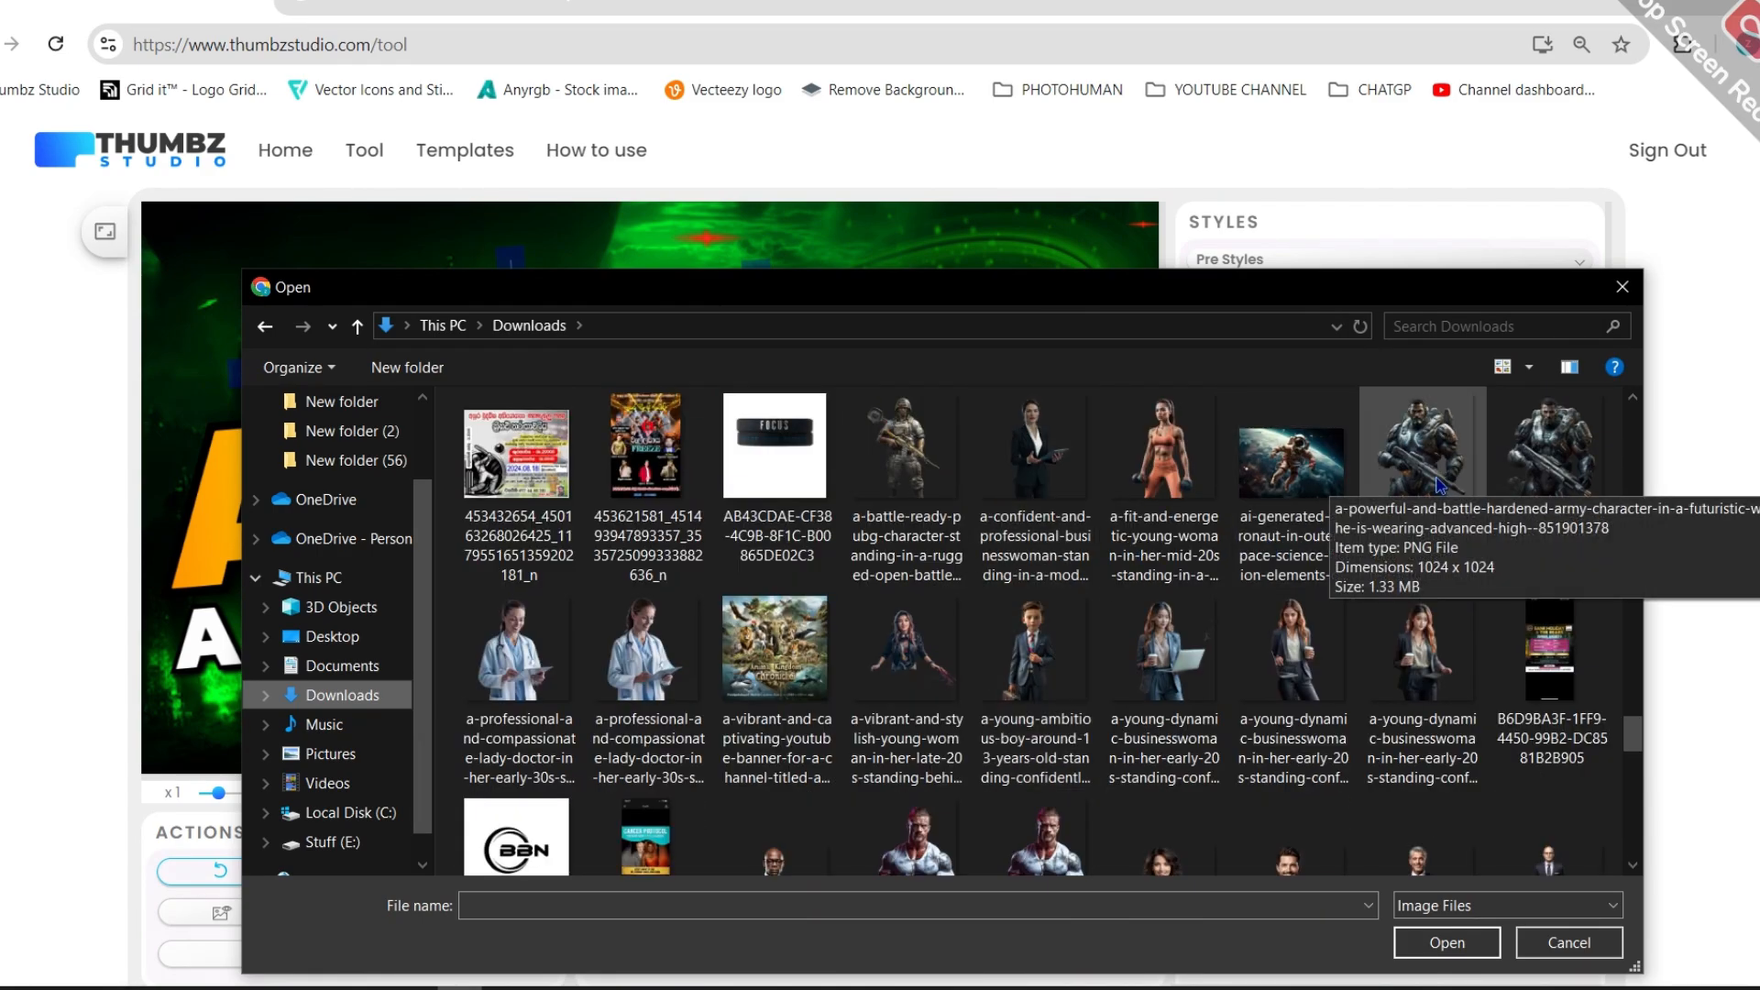
double_click(1423, 449)
Step: Enlarge the armoured soldier image and position it to the right of the text so it fills the thumbnail's height
left_click_drag(1138, 491, 1192, 437)
left_click_drag(930, 627, 995, 446)
left_click_drag(709, 244, 691, 227)
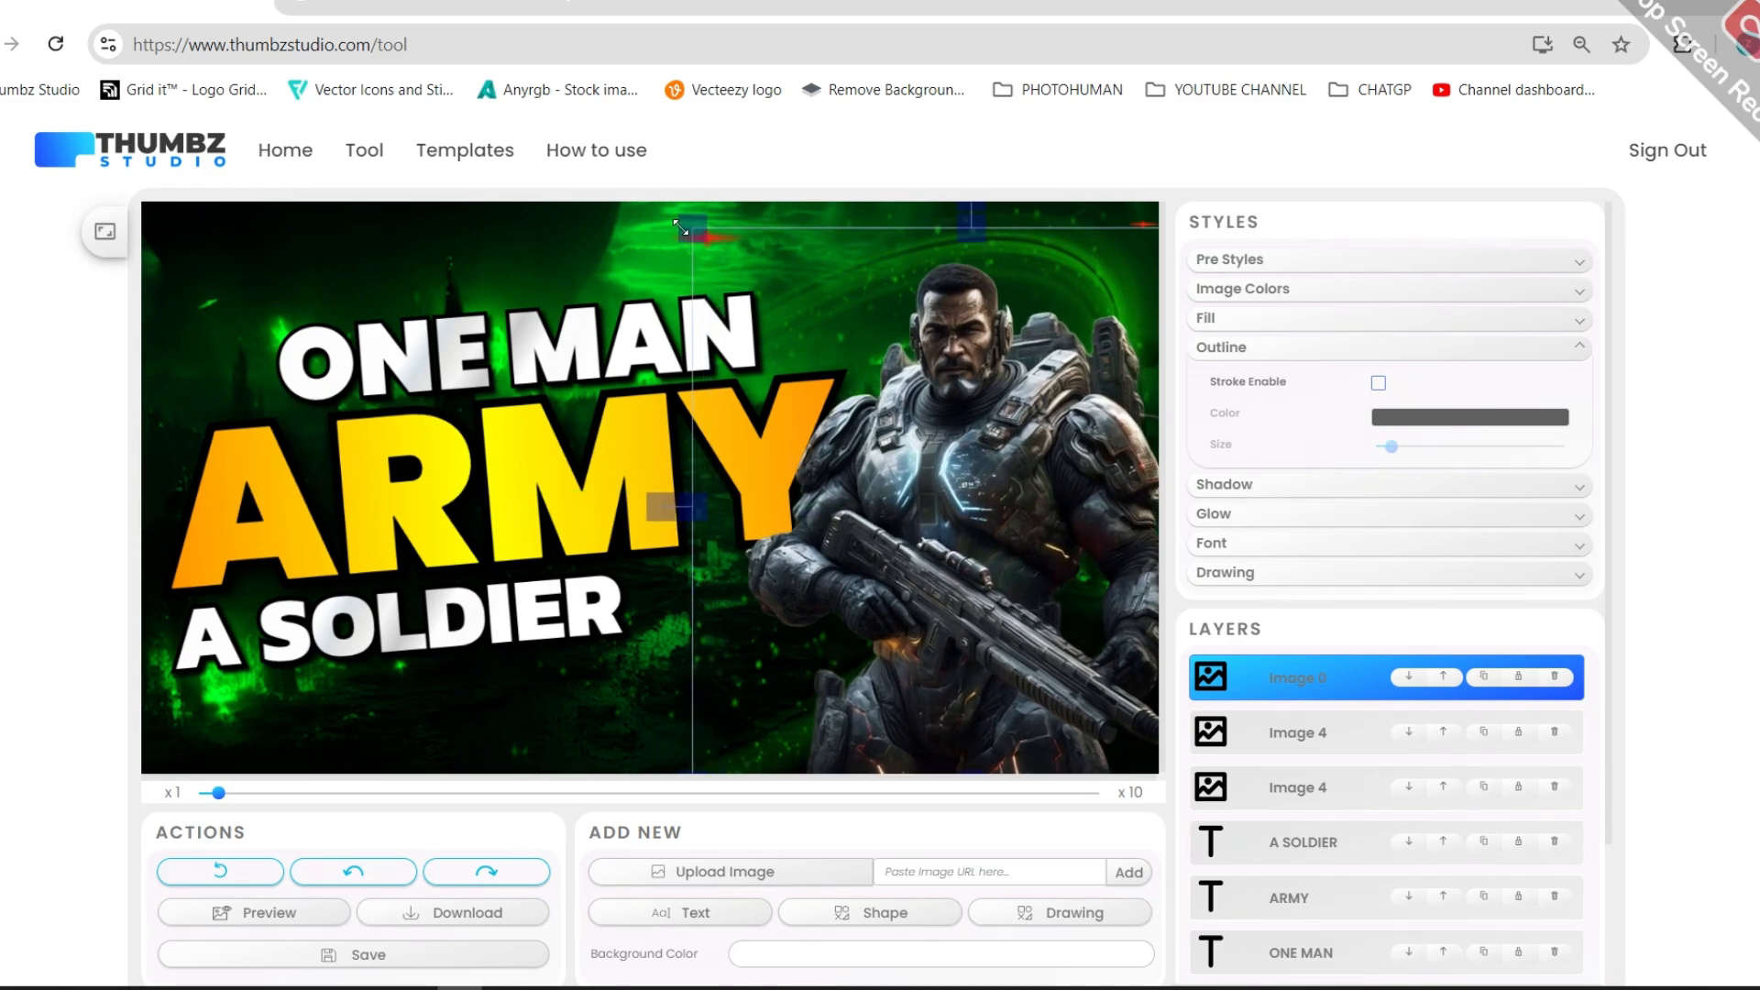
left_click_drag(972, 440, 1013, 441)
Step: Enable a shadow on the soldier image, sample its colour from the ARMY text and soften it to a pale golden yellow
left_click_drag(219, 793, 25, 807)
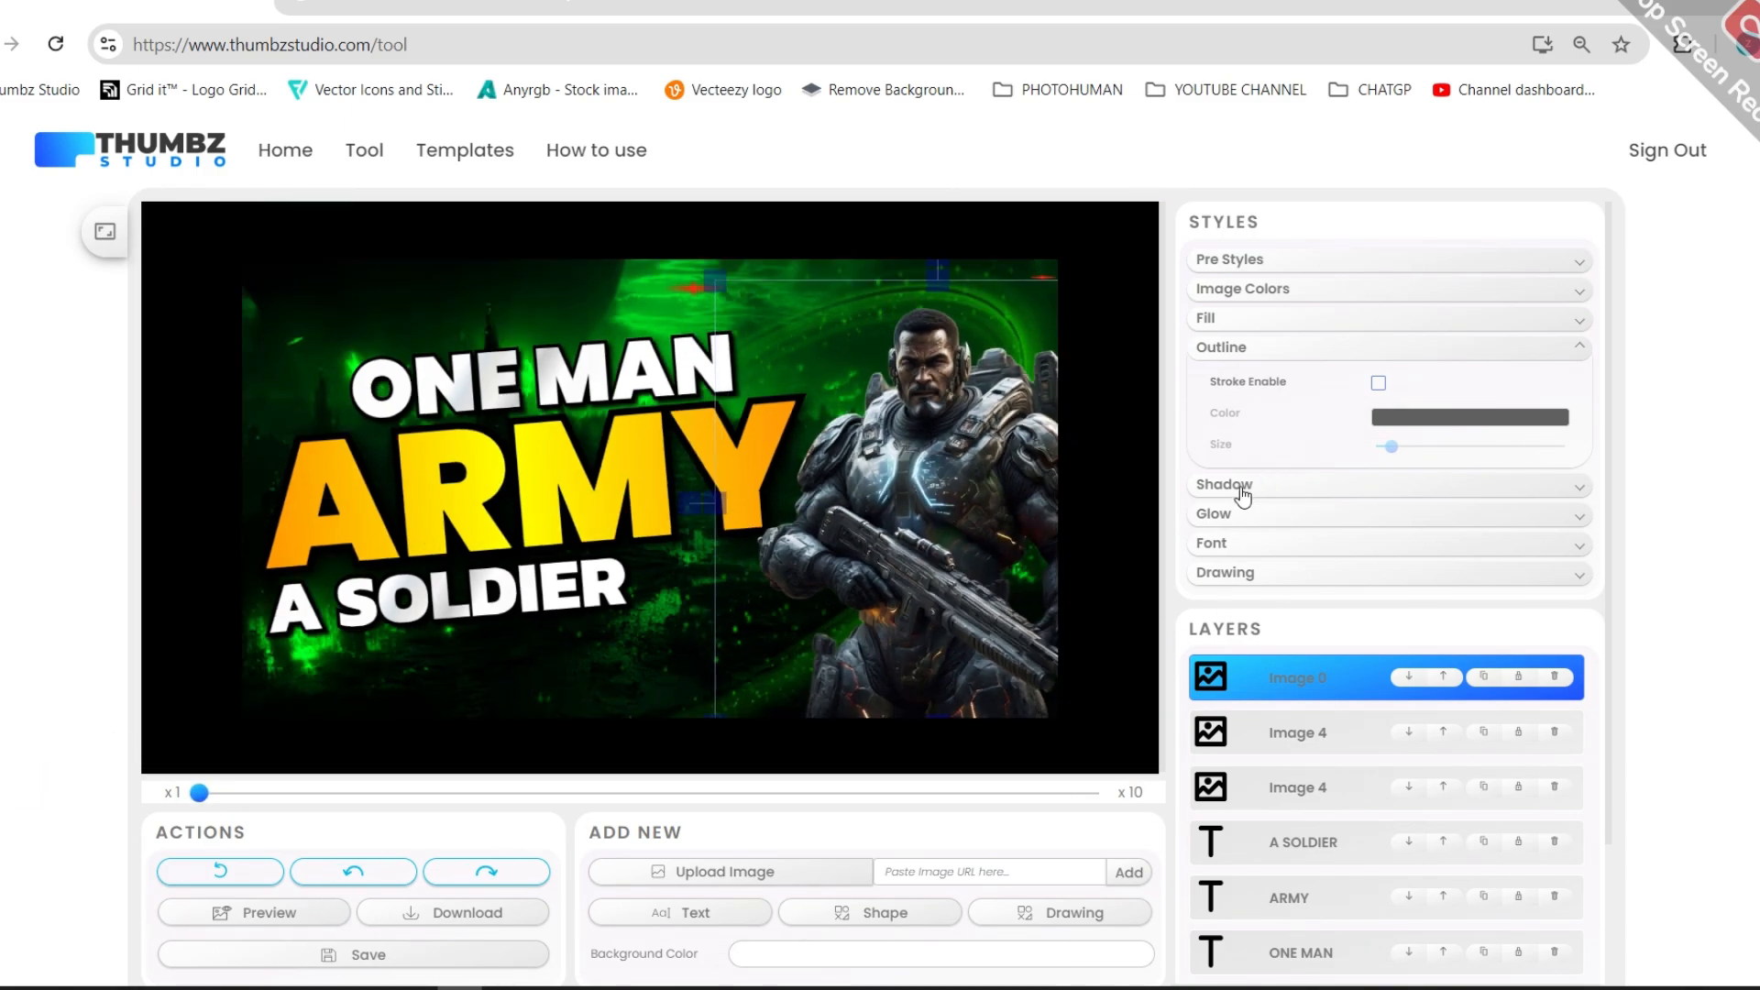
left_click(1225, 484)
left_click(1378, 411)
left_click(1469, 447)
left_click(1404, 621)
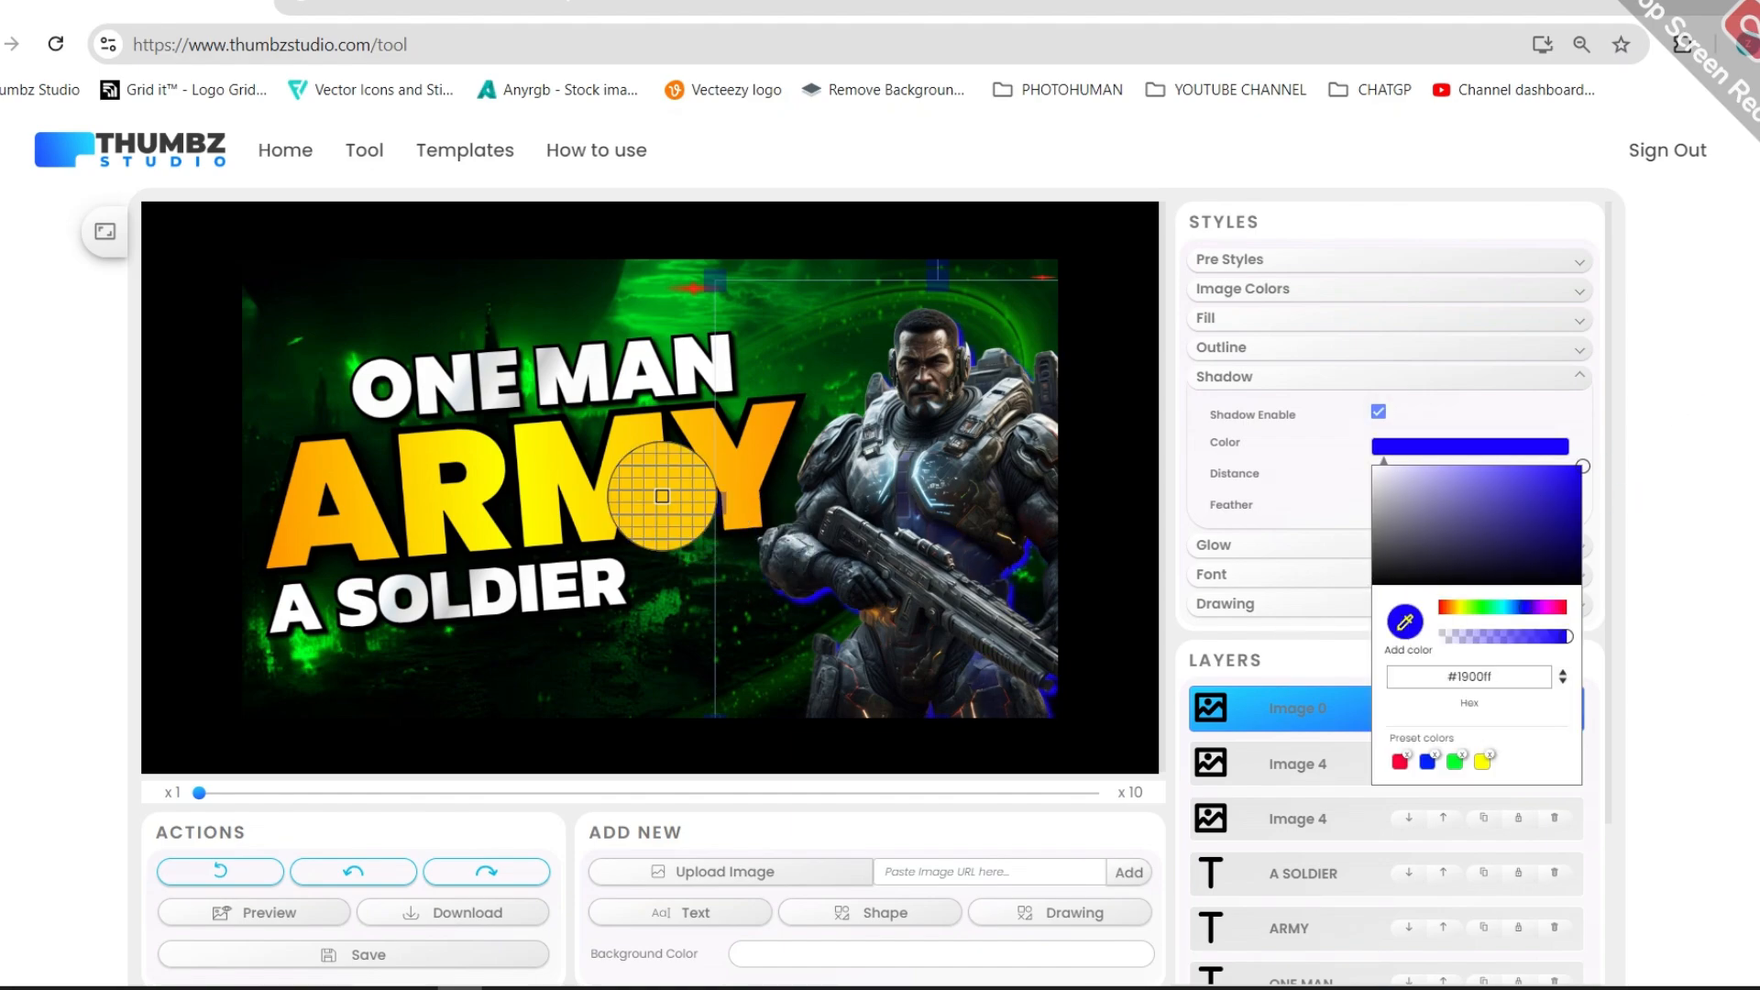
left_click(662, 496)
left_click(1433, 444)
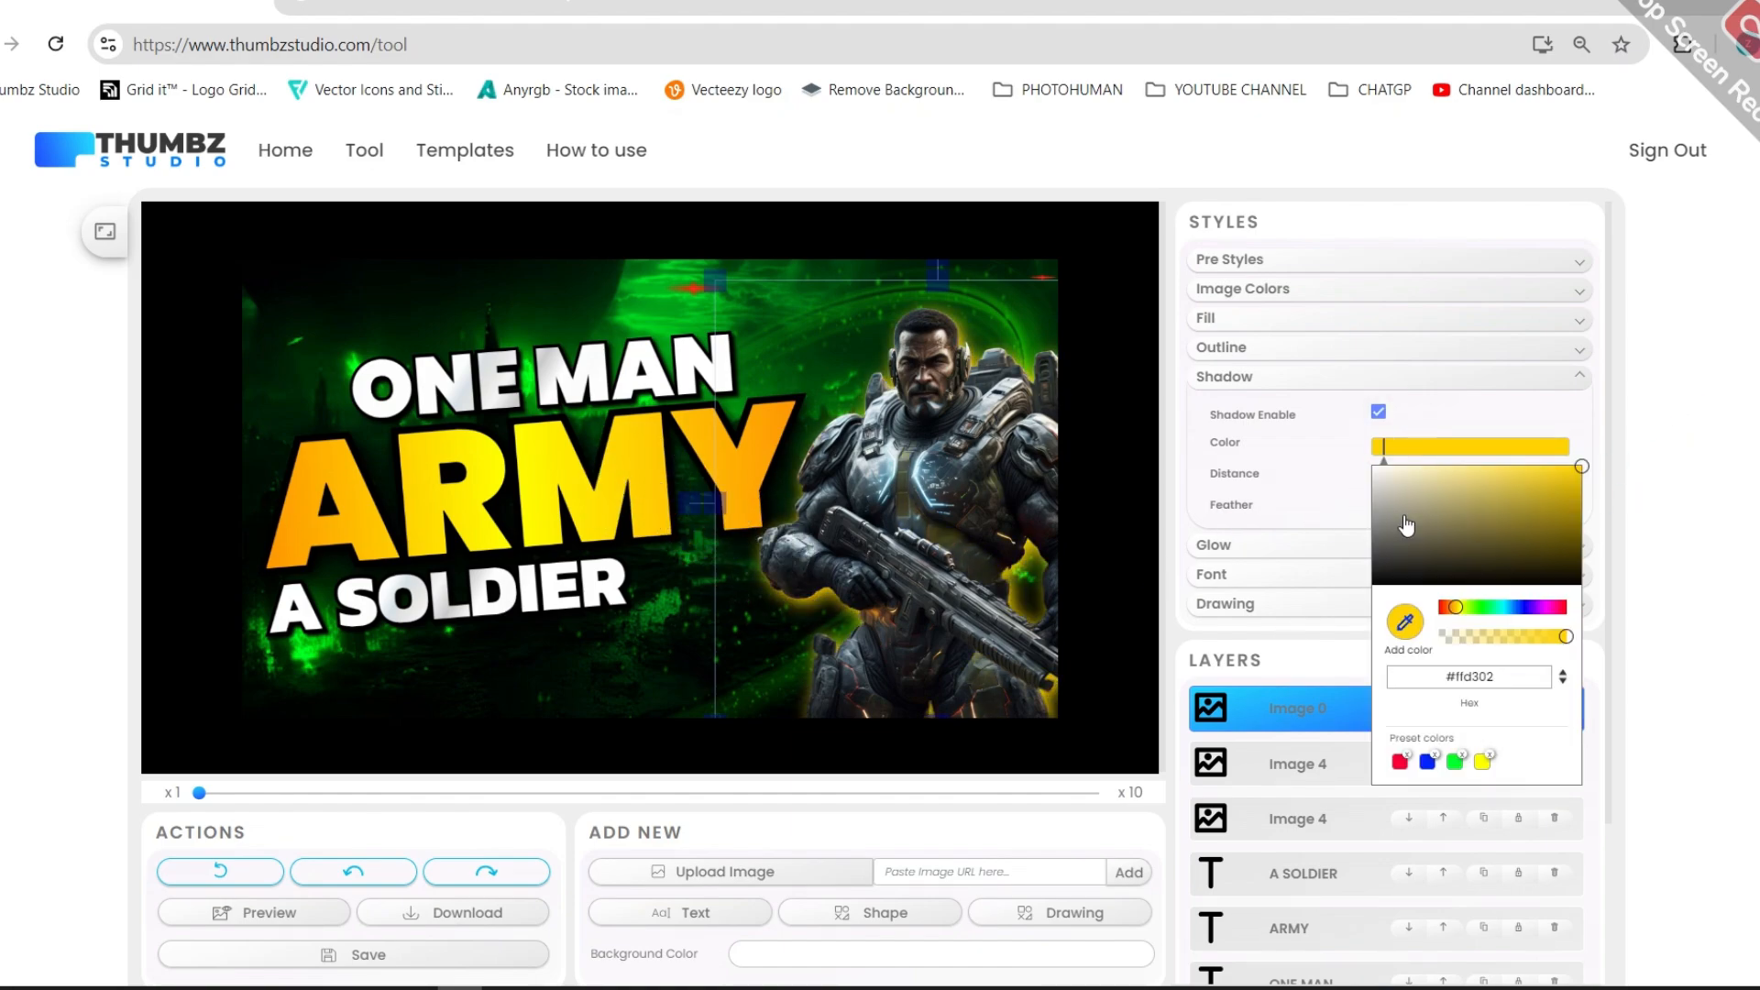
left_click_drag(1503, 608, 1454, 603)
left_click(1360, 503)
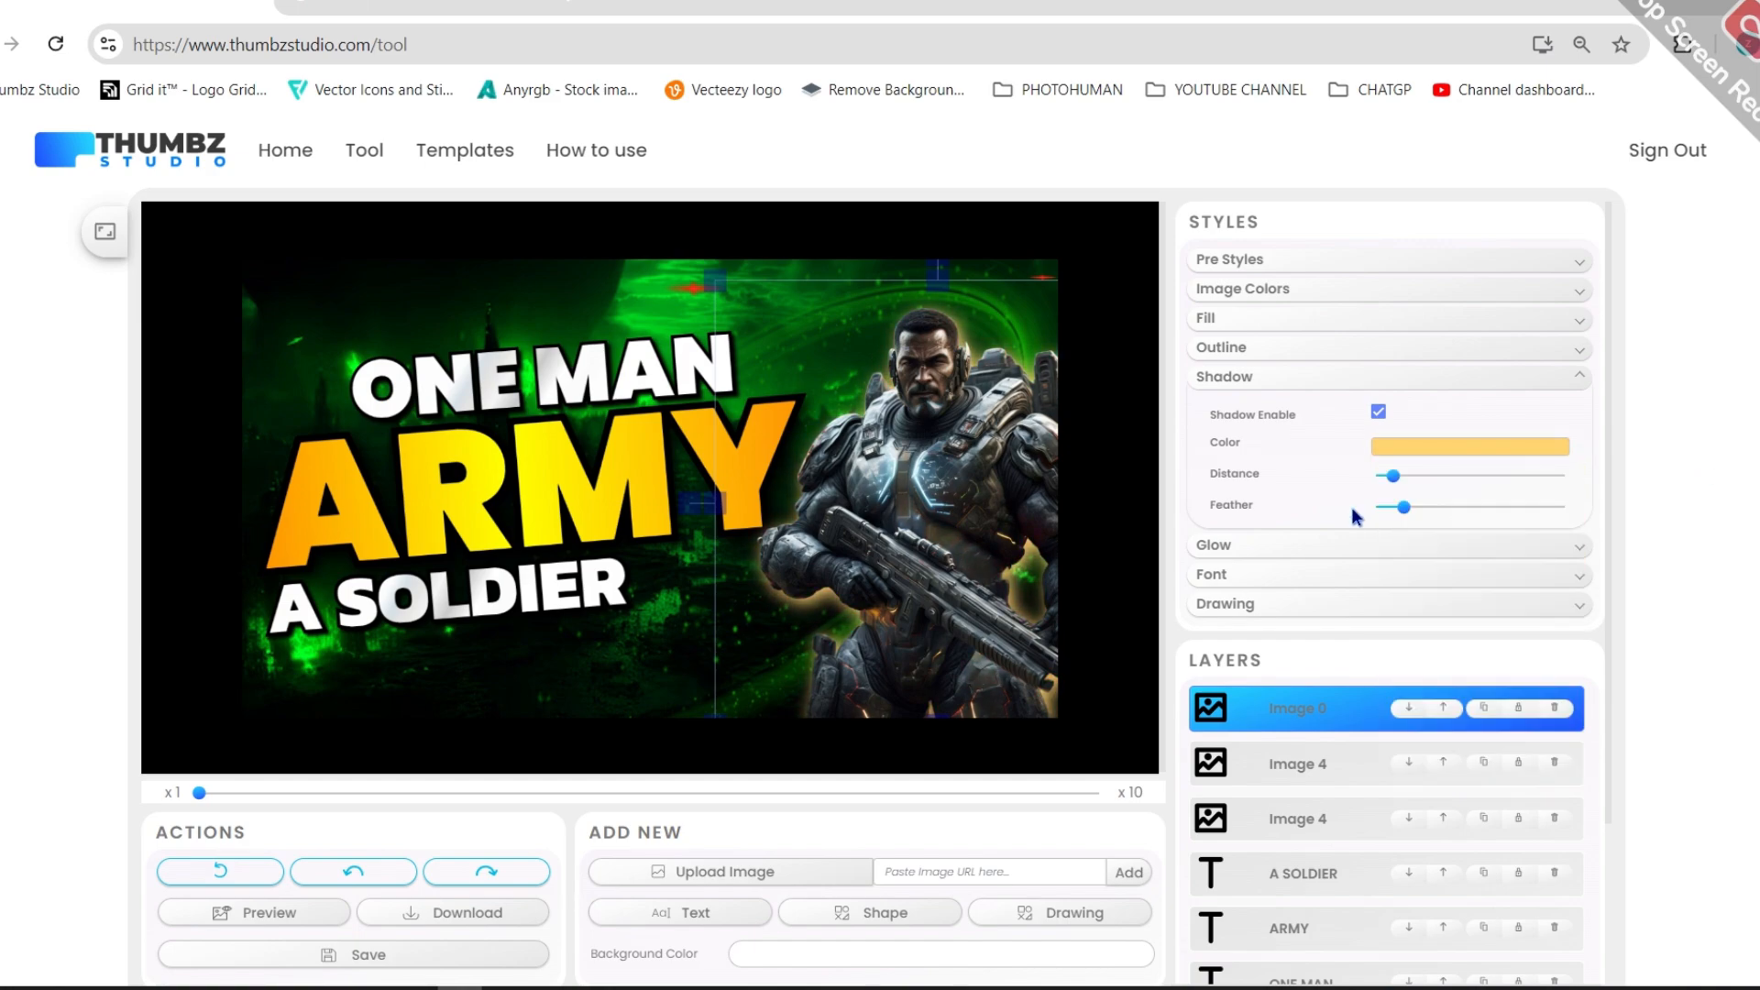
Step: Shift ONE MAN left to line up with the start of ARMY, and enlarge A SOLDIER to match ONE MAN's right edge
left_click_drag(435, 366, 374, 392)
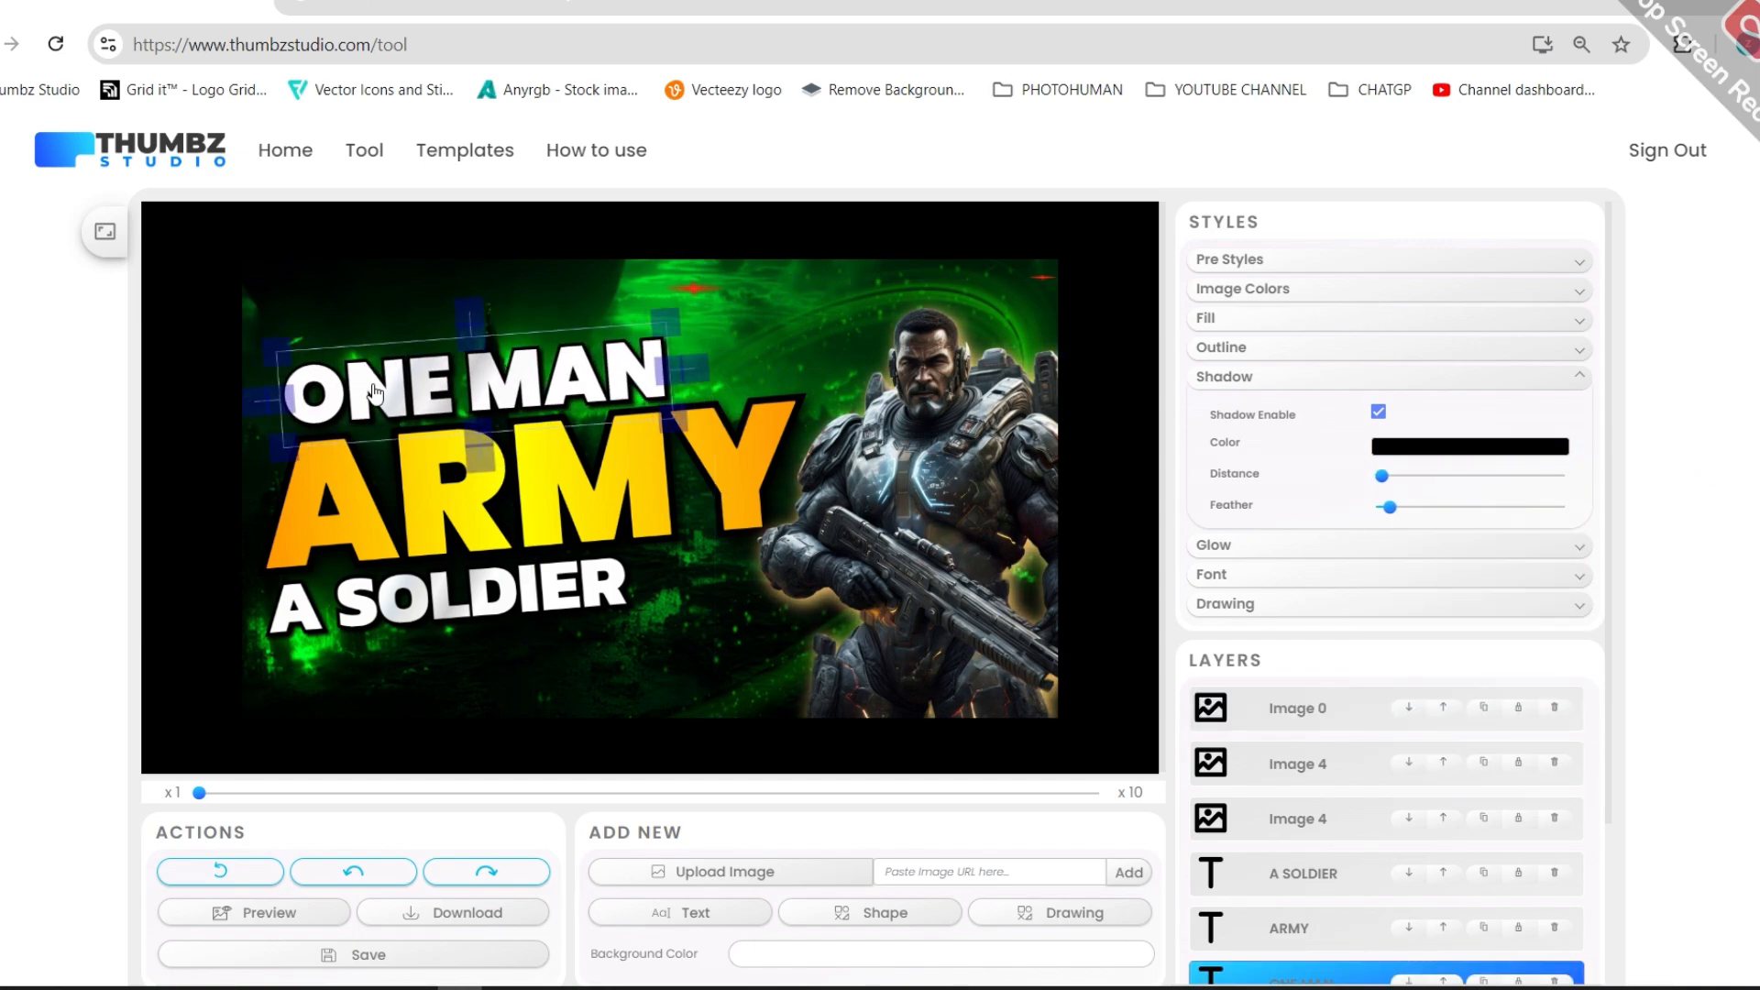
left_click(380, 590)
left_click_drag(643, 620, 562, 569)
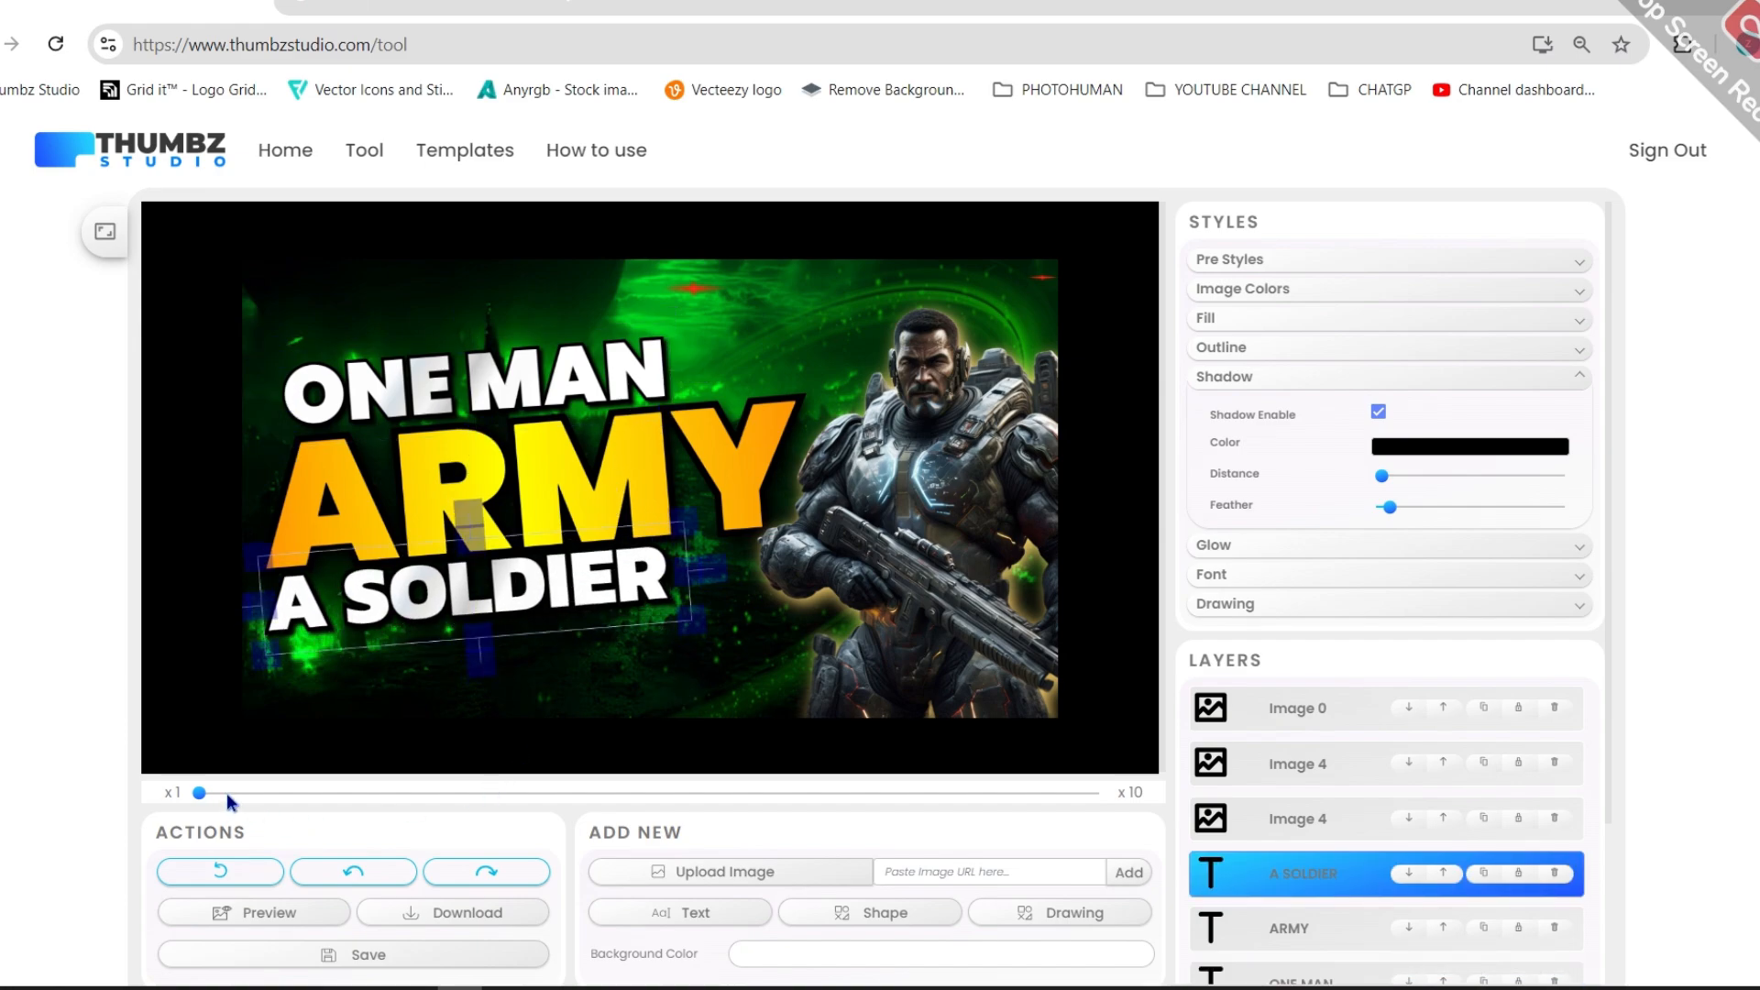
Step: Download the finished thumbnail and open the browser's recent download history
left_click(482, 903)
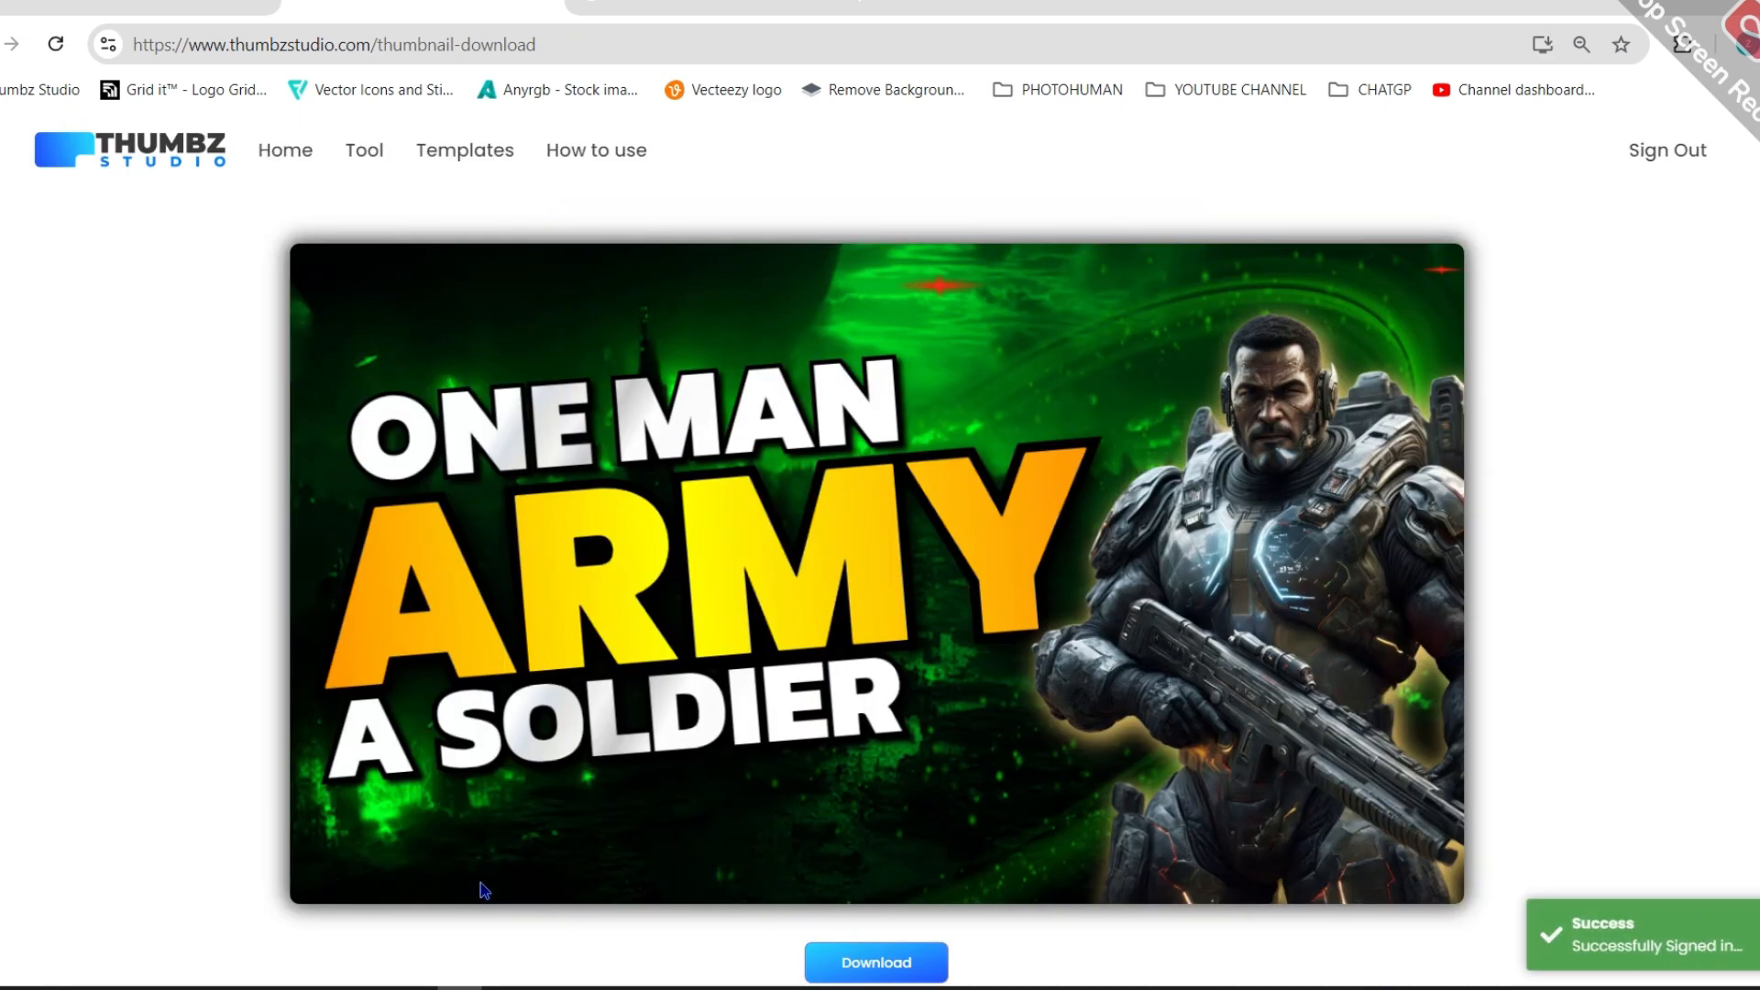
left_click(854, 958)
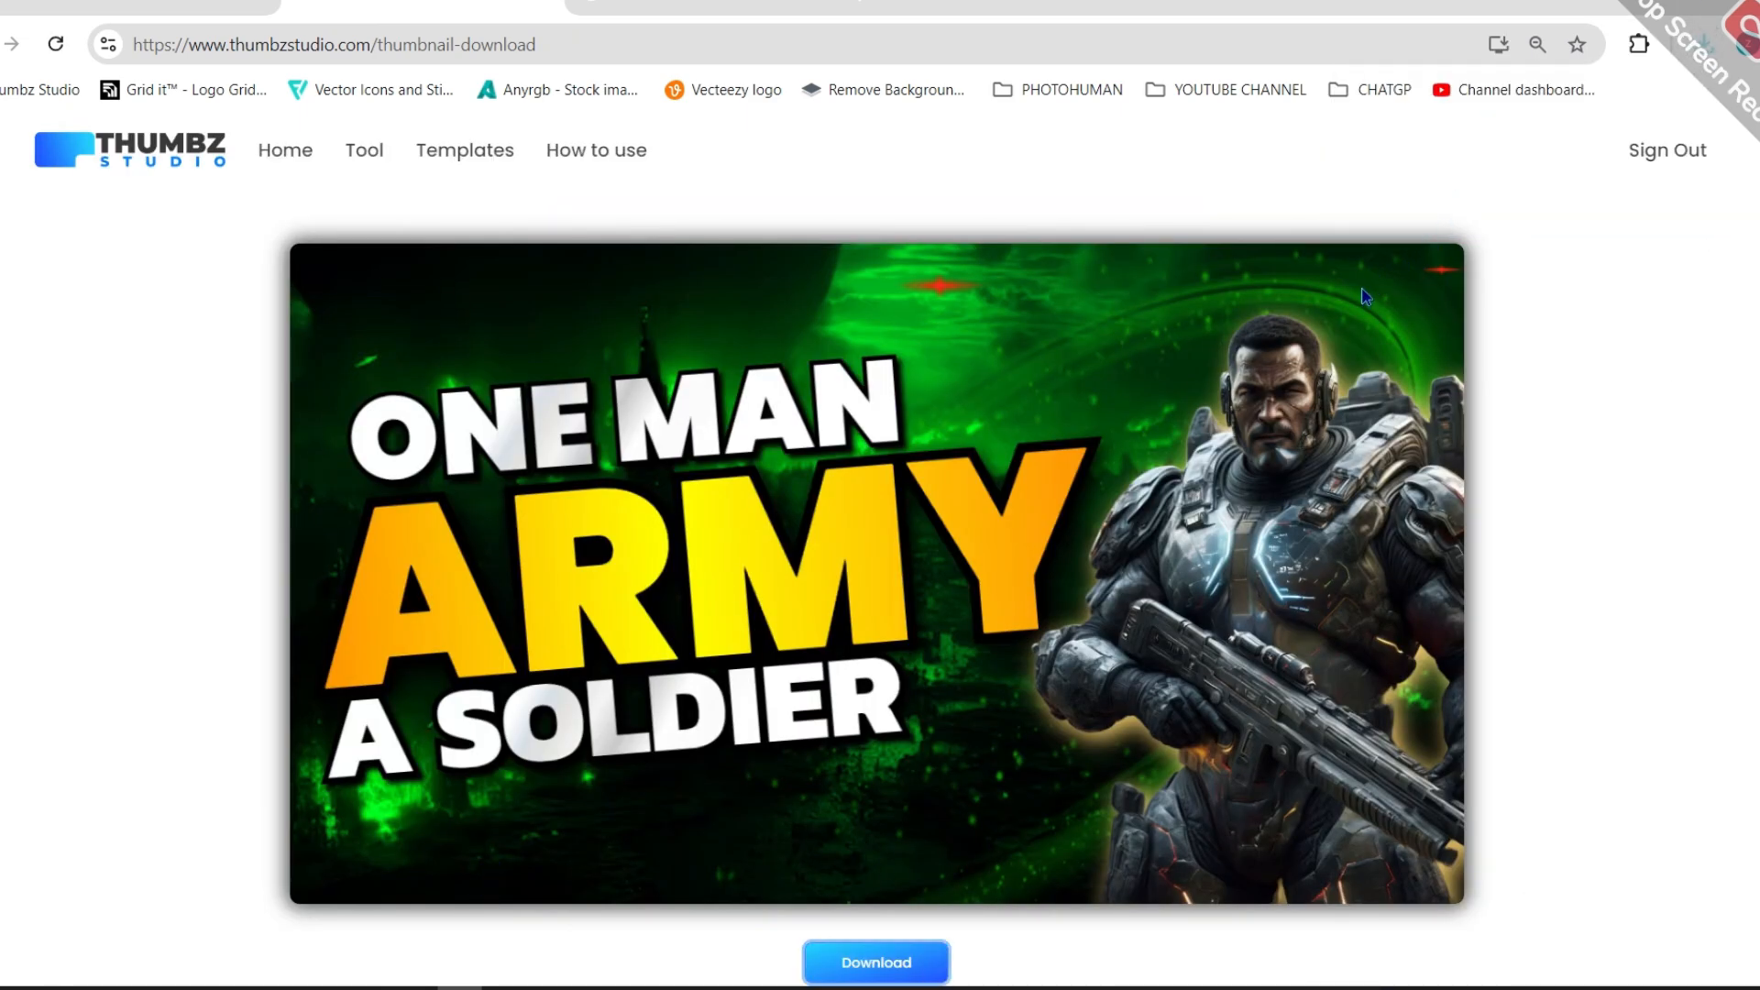
left_click(1703, 51)
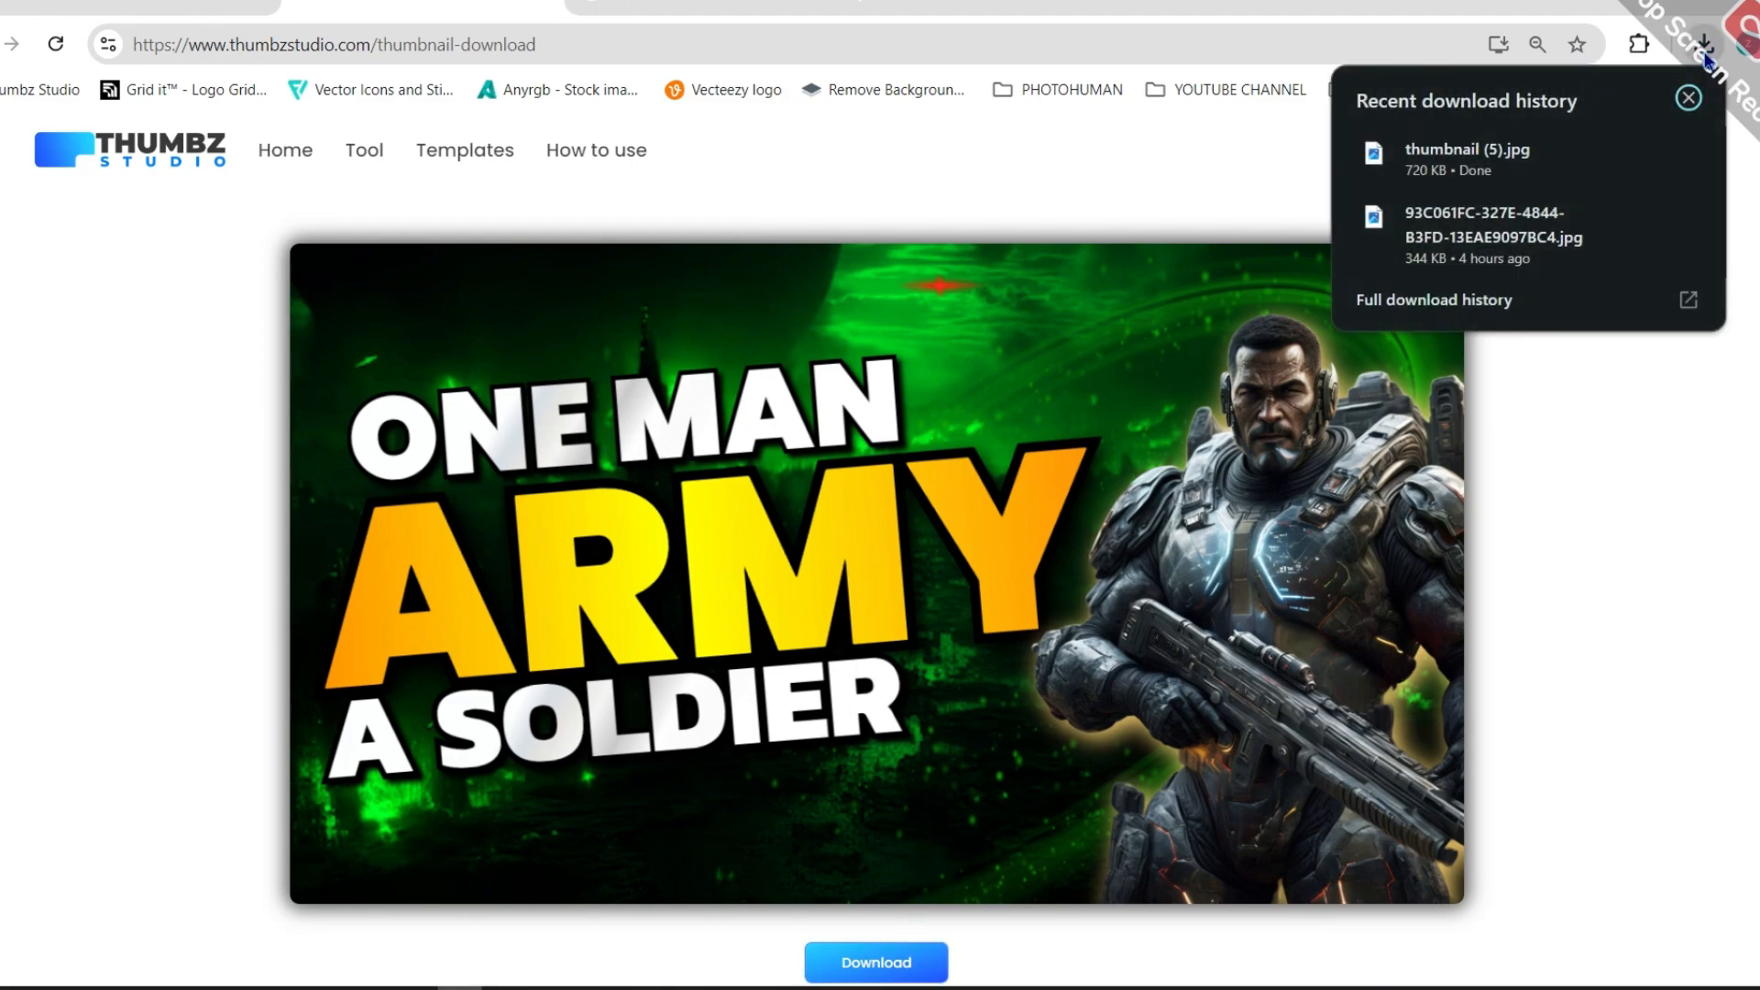